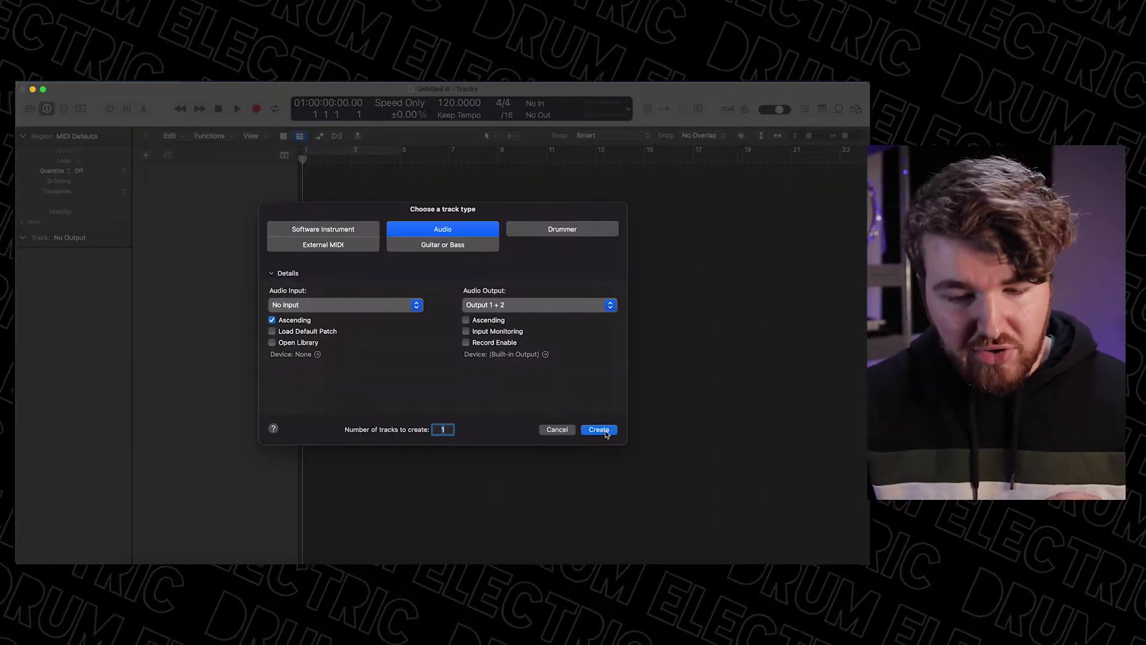
Step: Create one audio track with no input, routed to Output 1 + 2
click(599, 430)
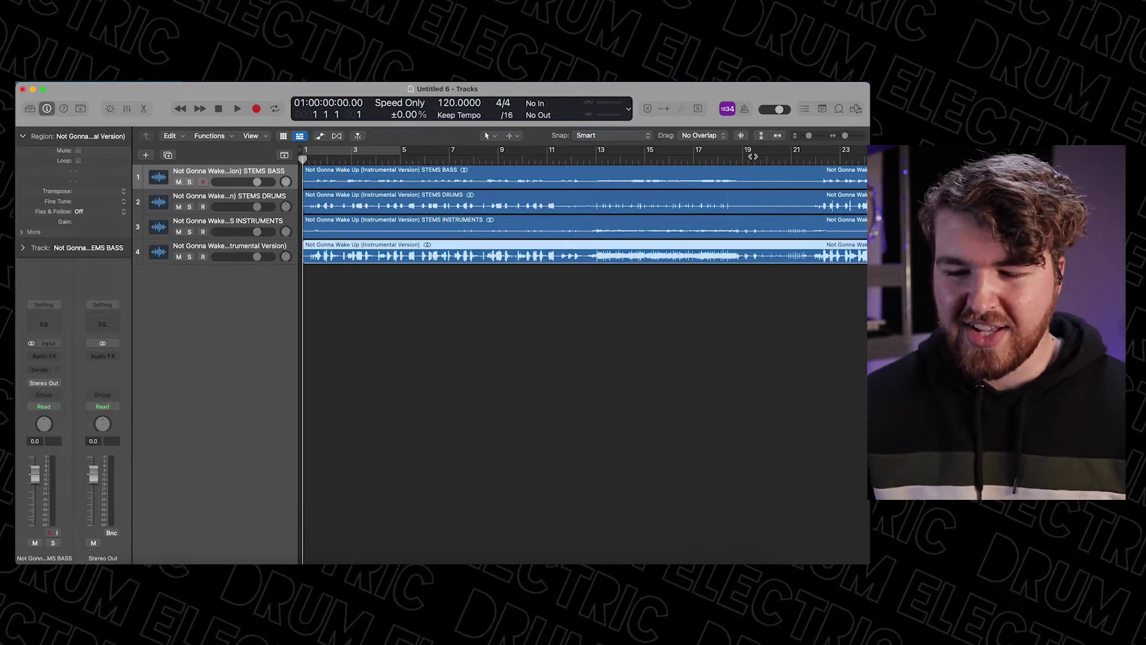
Step: Delete the full instrumental version's audio region together with its track below the three stem tracks
drag(809, 139, 815, 140)
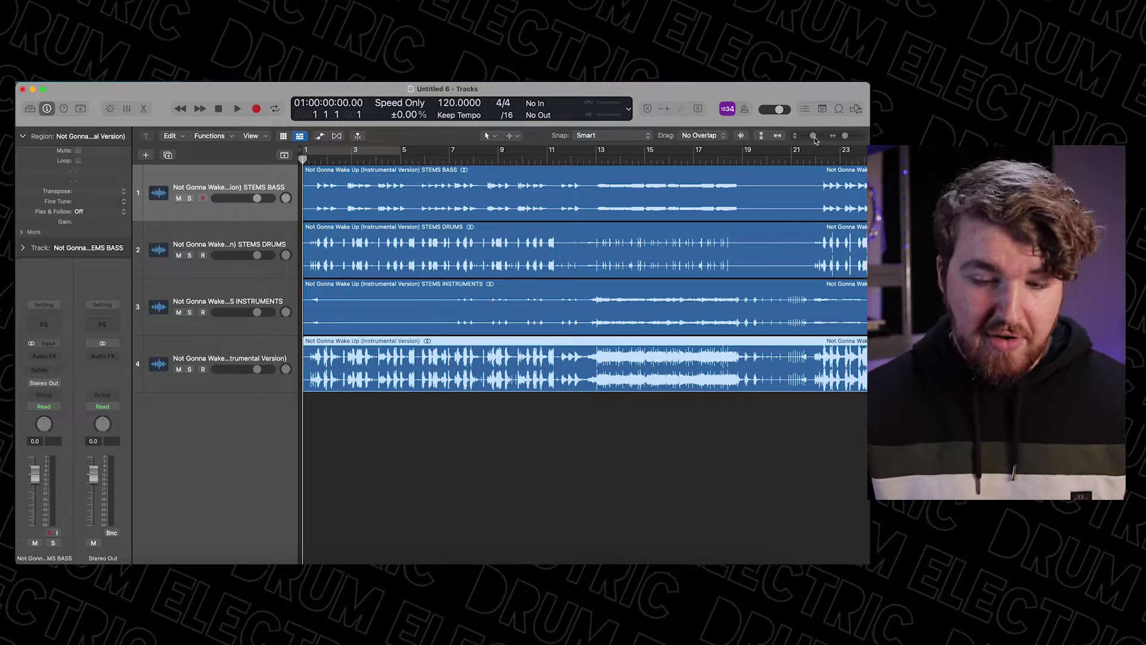
click(275, 235)
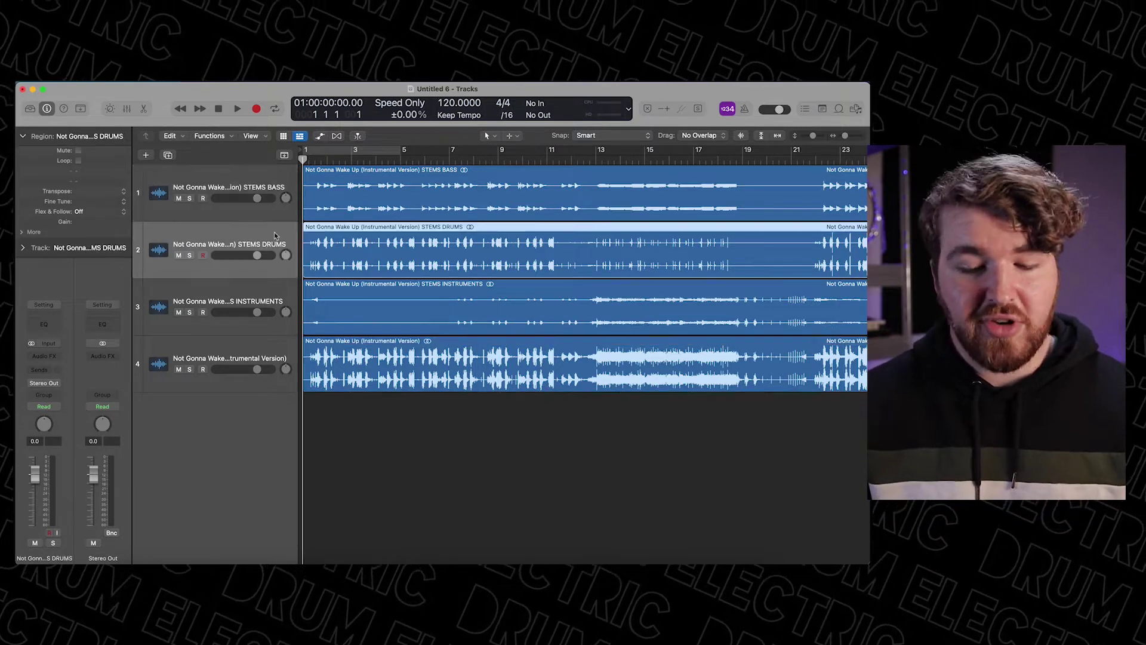
click(271, 300)
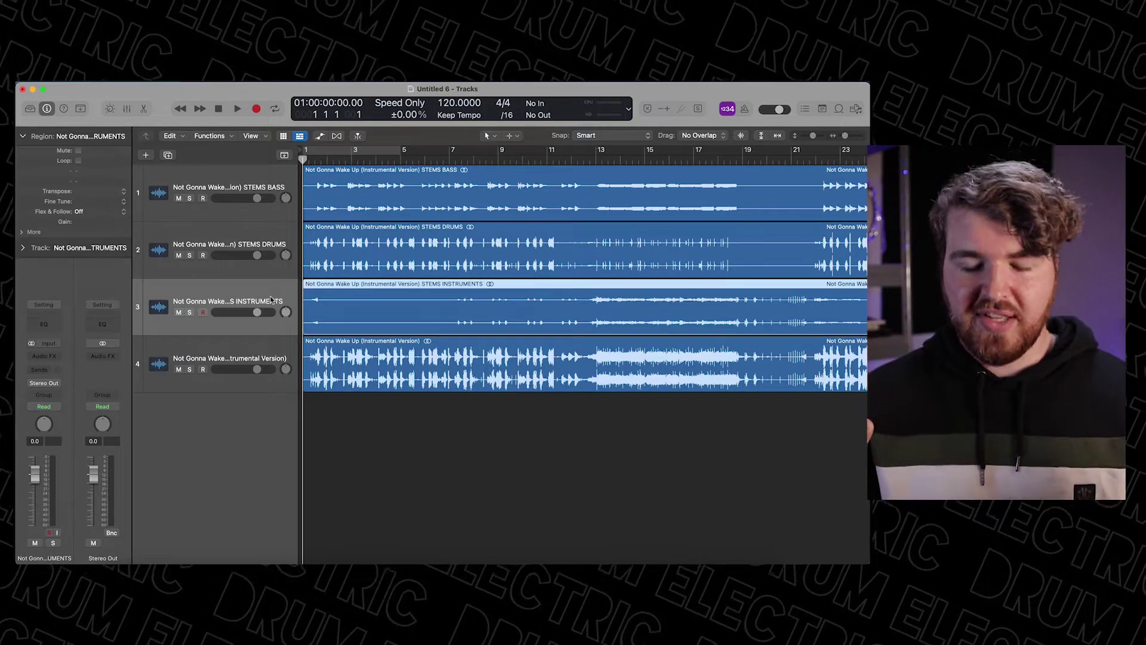
click(251, 345)
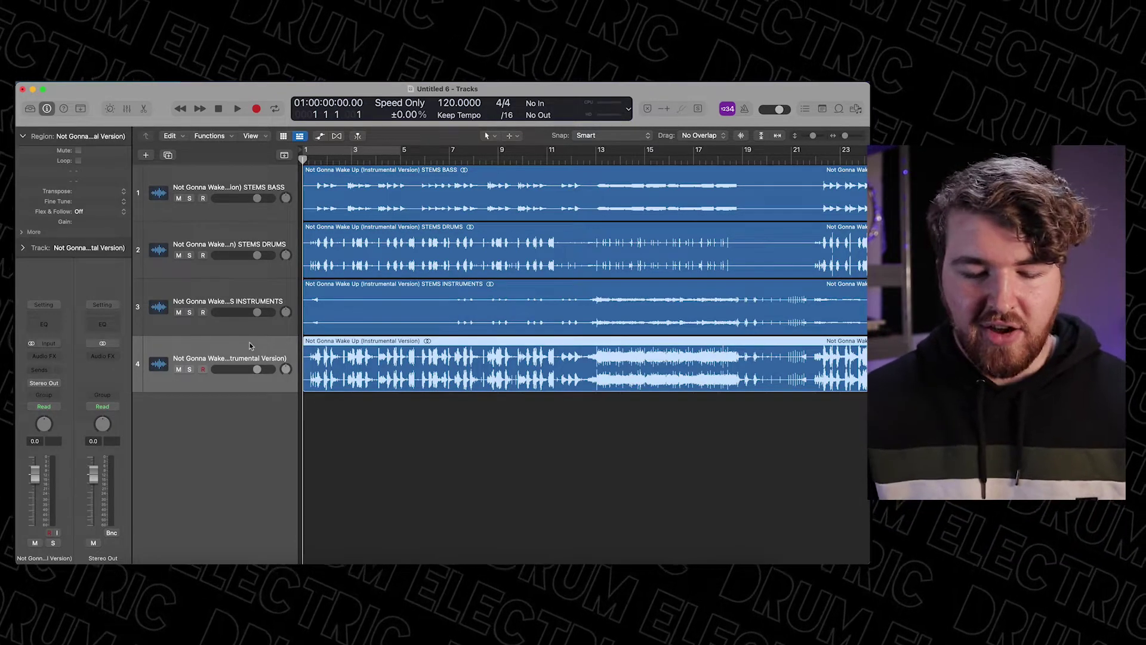
key(Delete)
key(super+Delete)
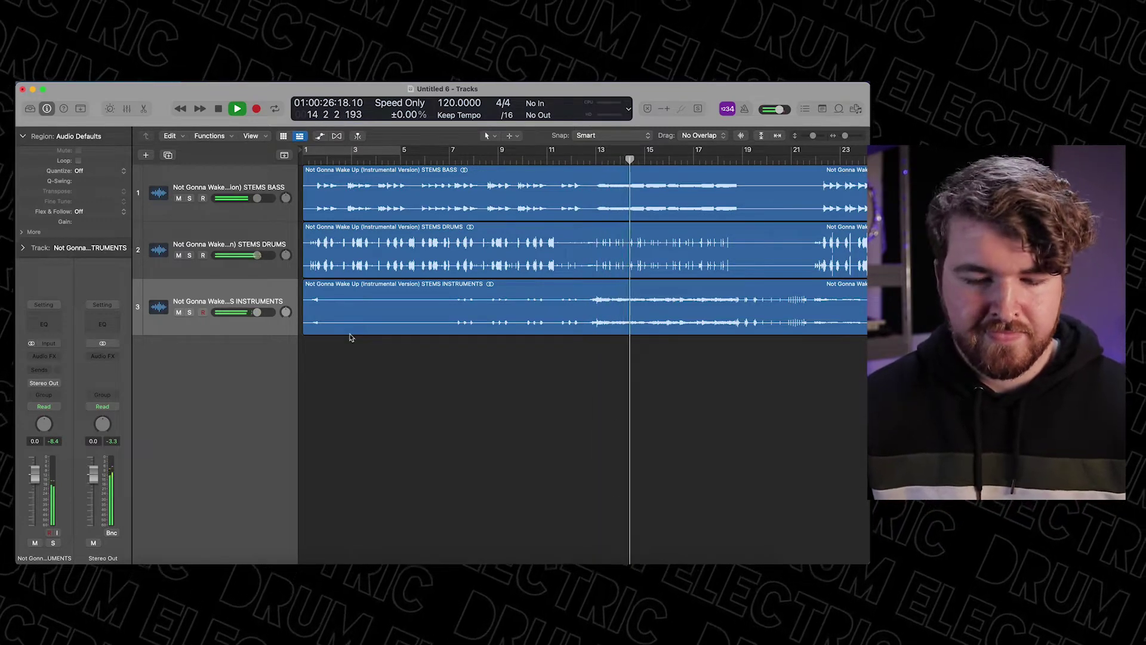
Step: Stop playback and set the project tempo to 84 BPM
key(space)
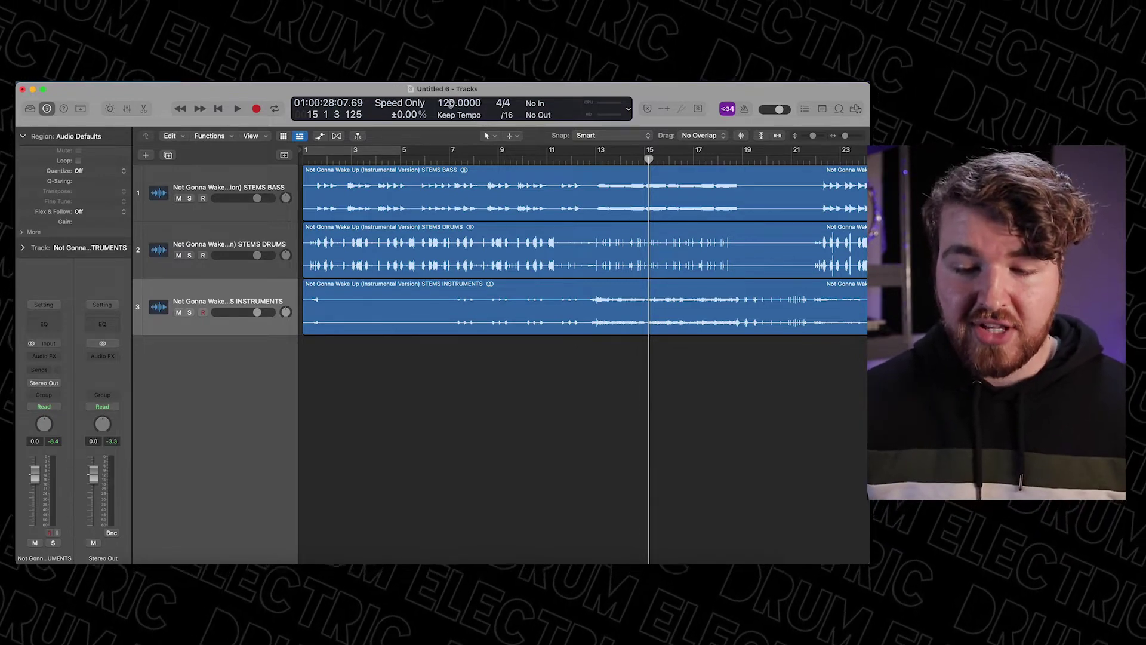
key(Return)
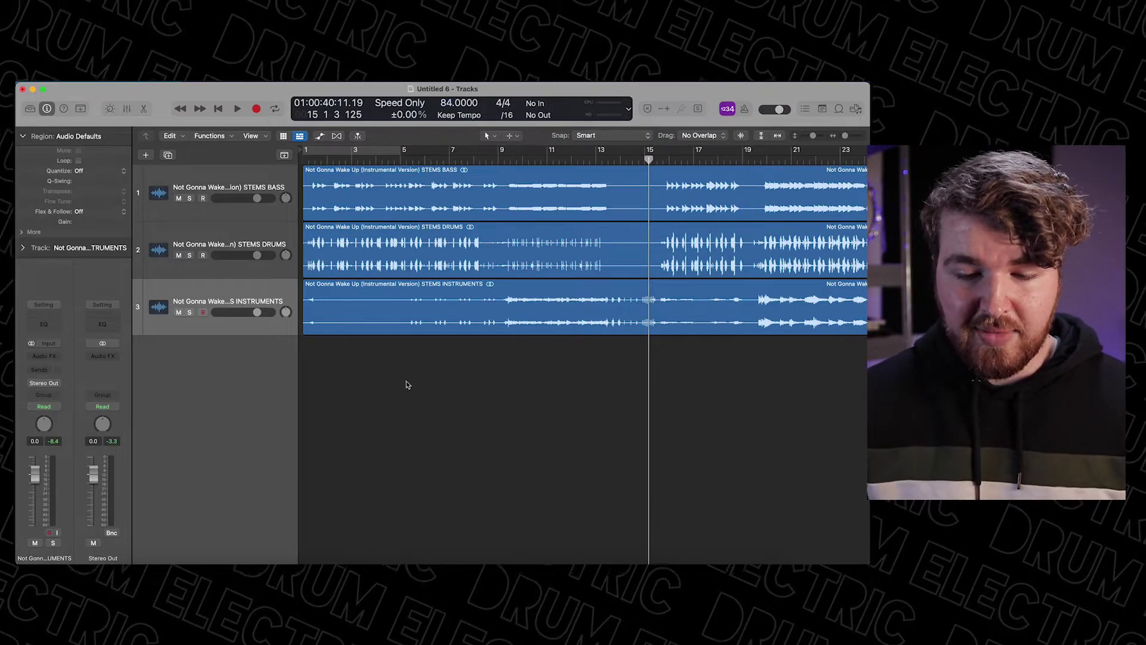
Step: Select the bass, drums and instruments regions and move them together about one and a half bars later
drag(406, 385, 409, 194)
drag(332, 175, 369, 178)
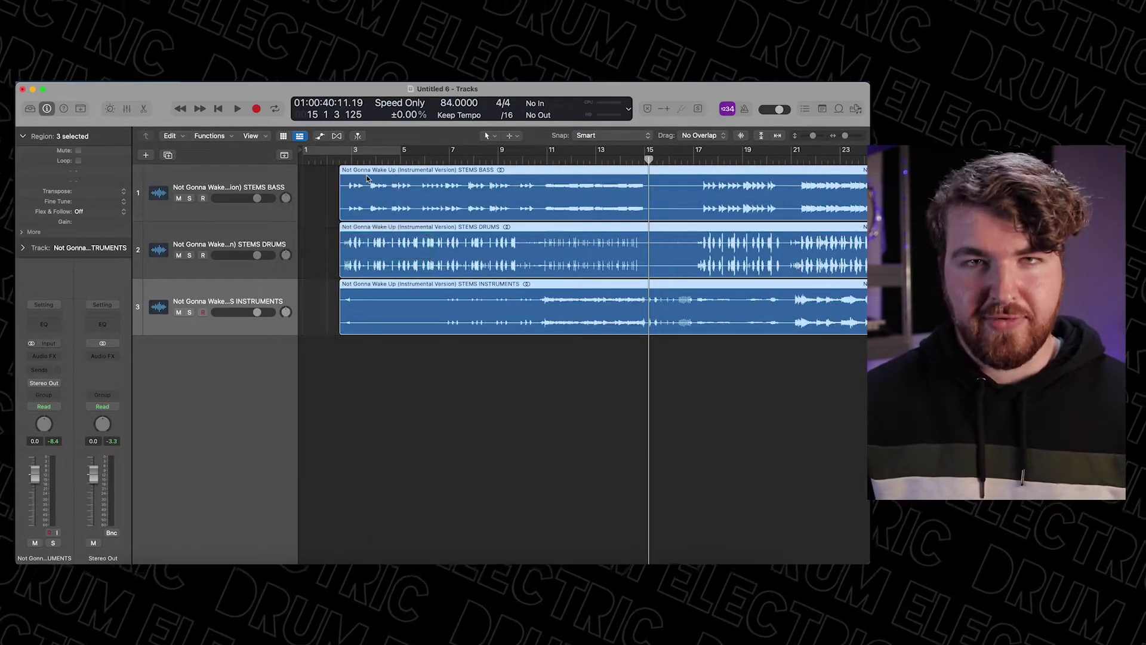
Step: Place the playhead at bar 3 and shift the three stem regions later so their first downbeat lands there
drag(815, 138, 851, 136)
scroll(675, 180, left, 15)
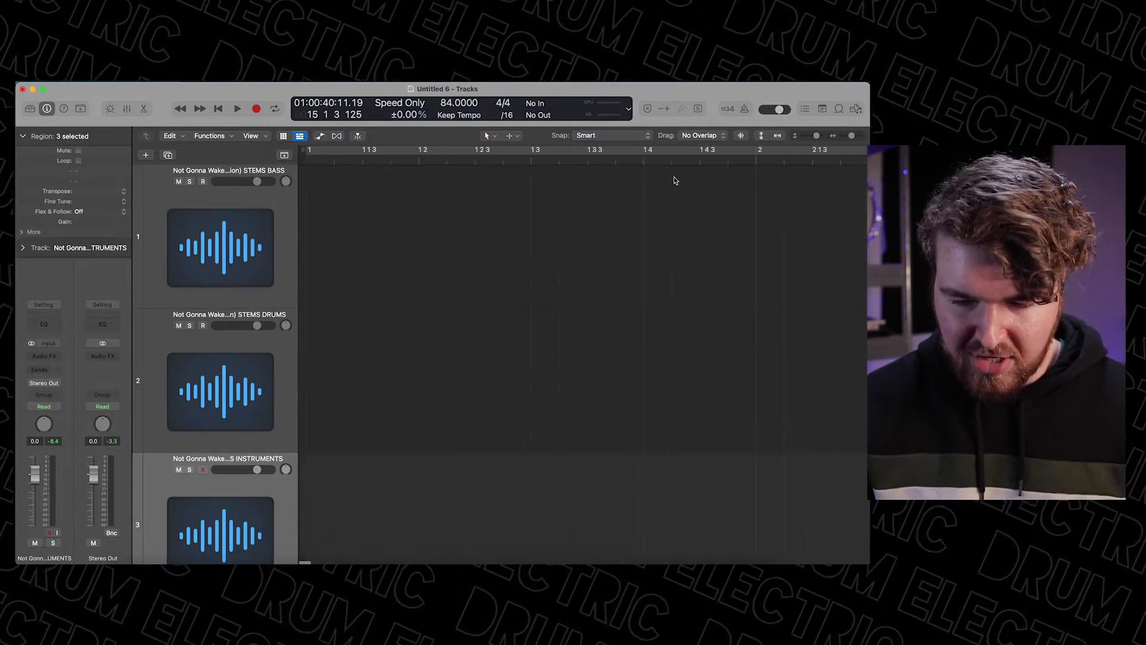
scroll(675, 180, right, 5)
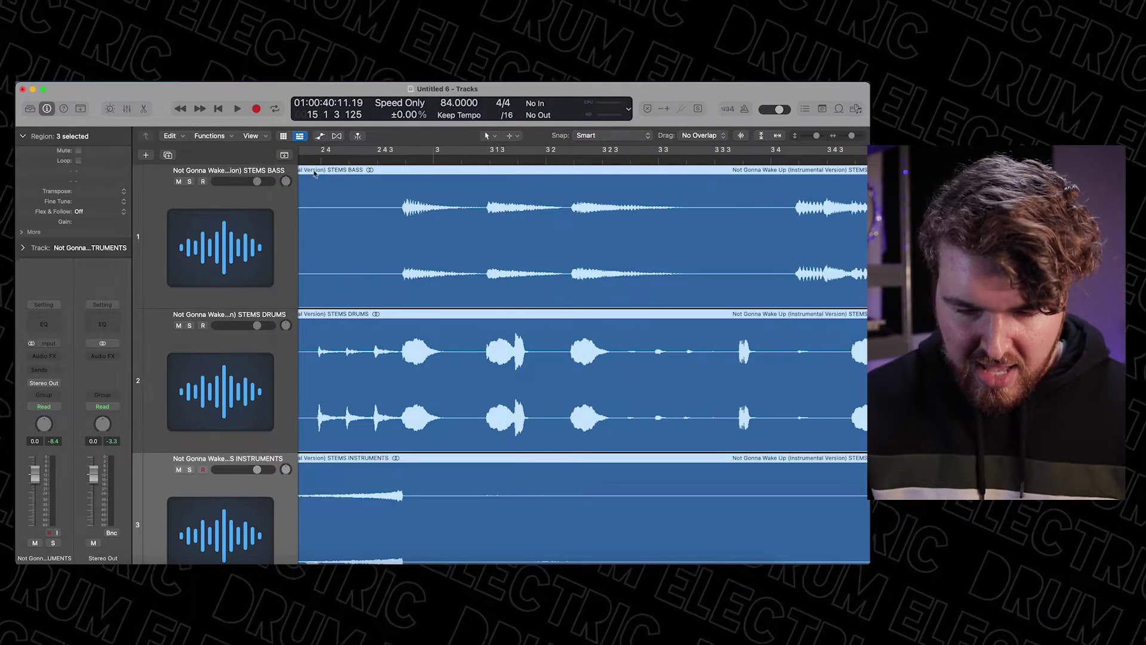
click(435, 160)
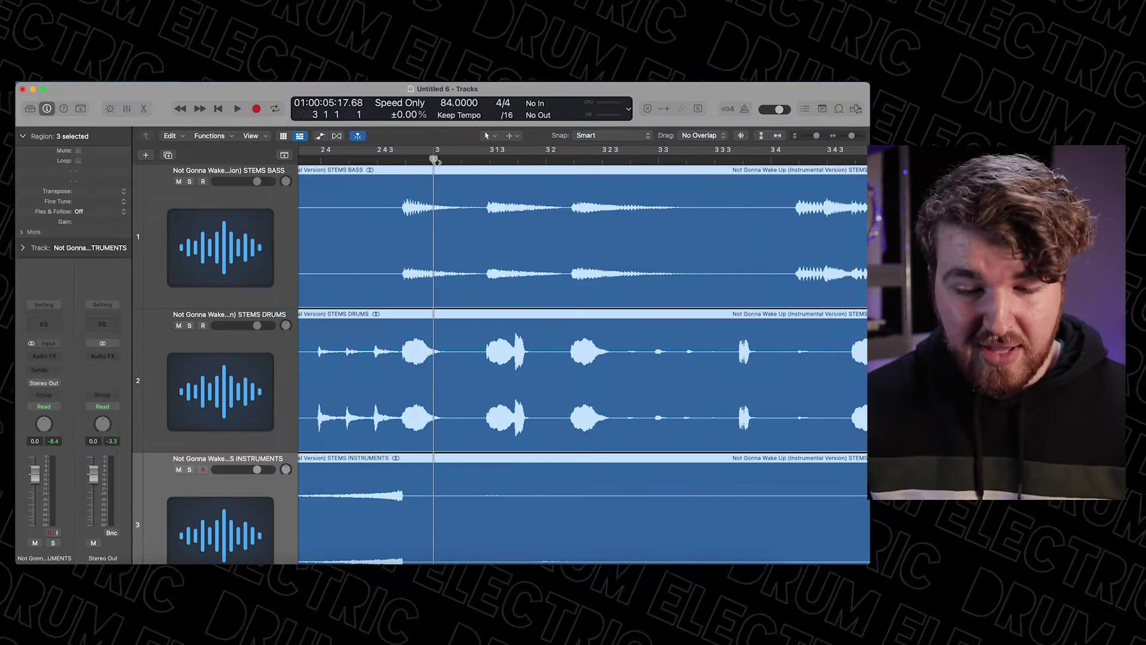
drag(411, 174, 437, 221)
key(super+Right)
key(super+Right)
key(super+Right)
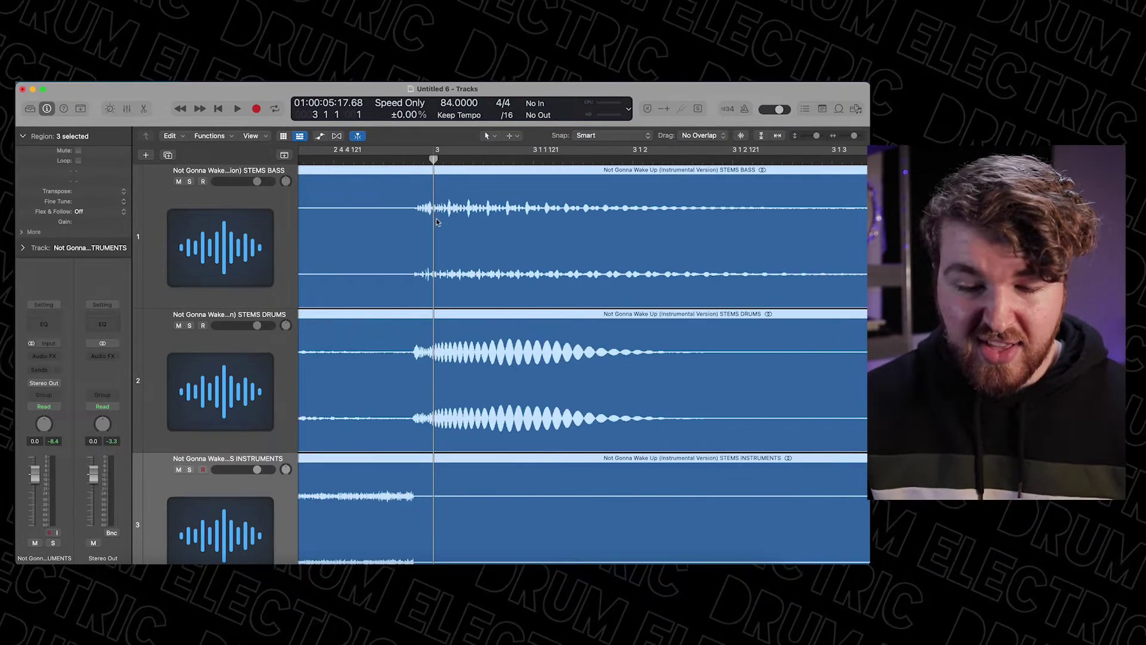
drag(423, 174, 439, 171)
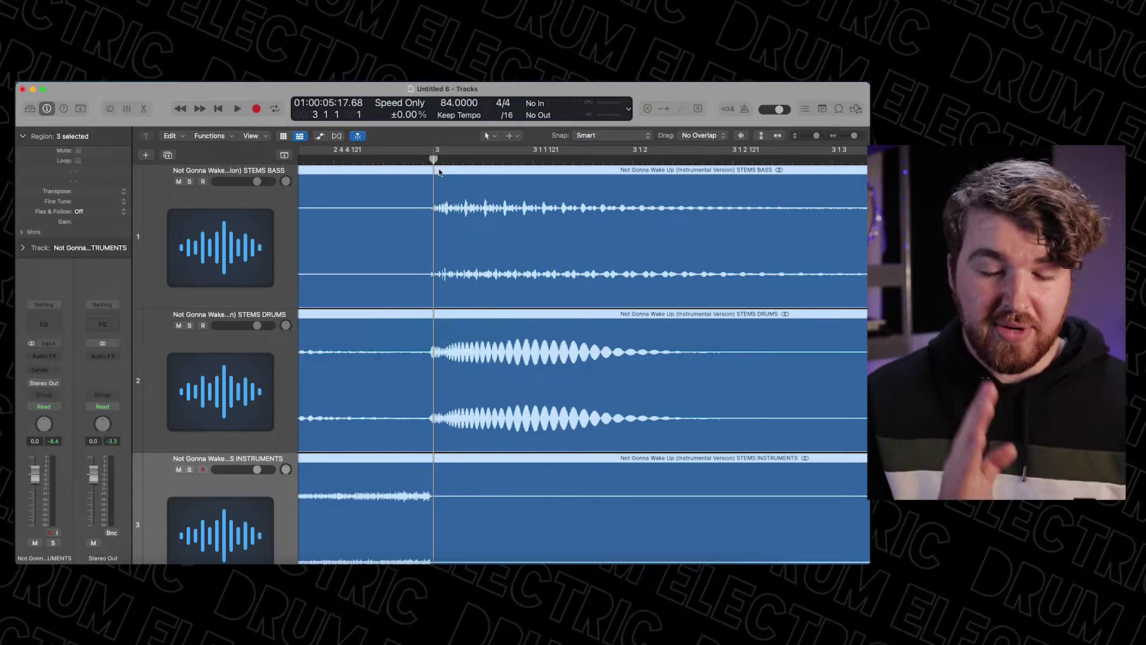
Step: Fine-align the three stem regions so the first drum hit's transient starts exactly on the bar 3 line
key(super+Right)
key(super+Right)
key(super+Right)
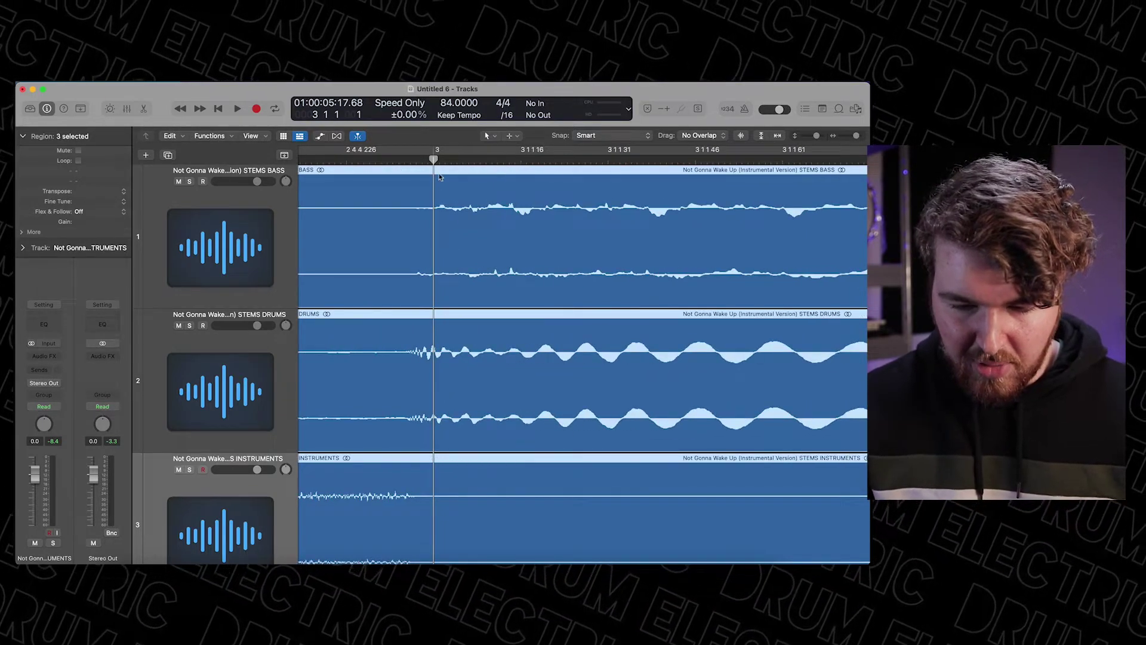
drag(439, 177, 464, 175)
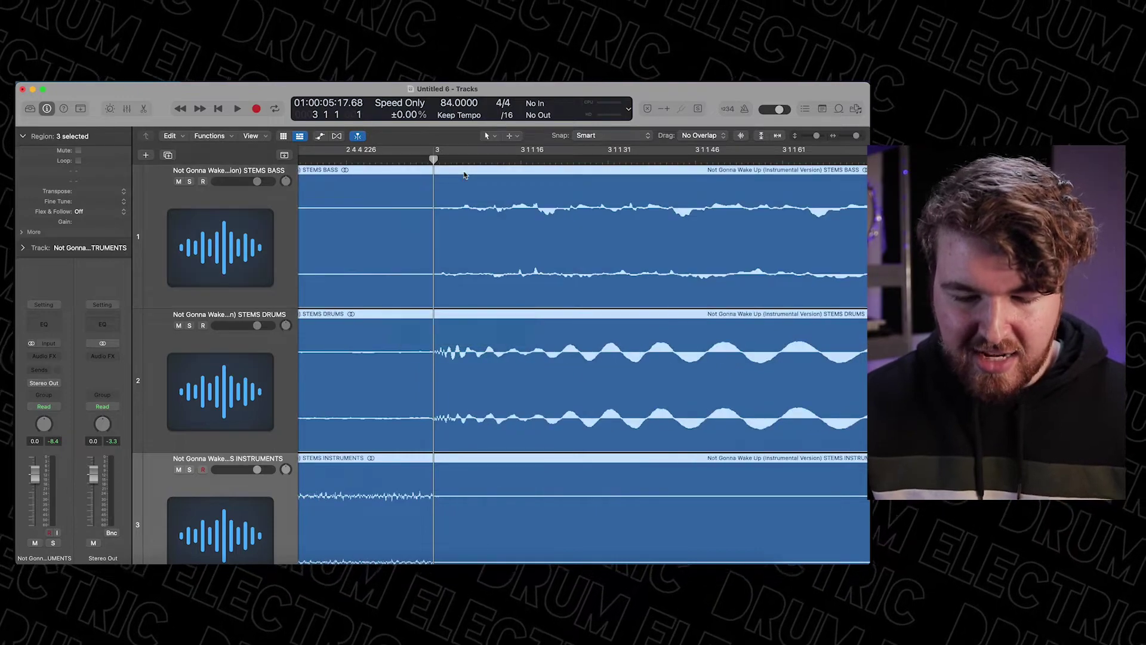
Step: Turn on the metronome and play the stems from bar 2 to check the opening against the click
key(super+Left)
key(super+Left)
key(super+Left)
key(super+Left)
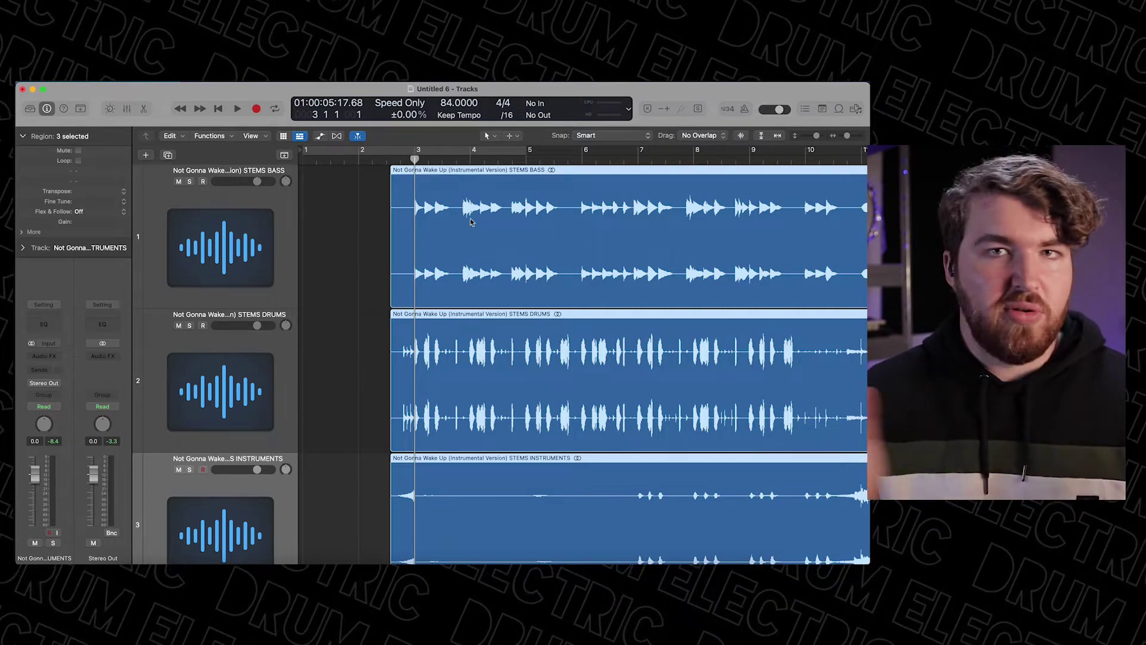
click(357, 160)
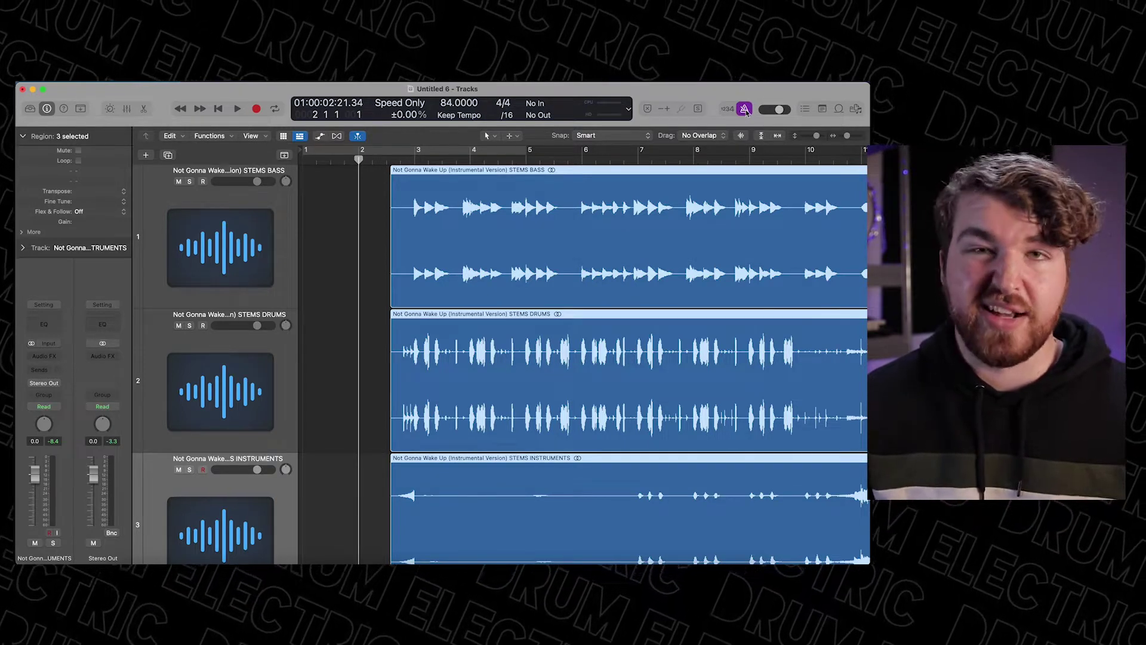
key(space)
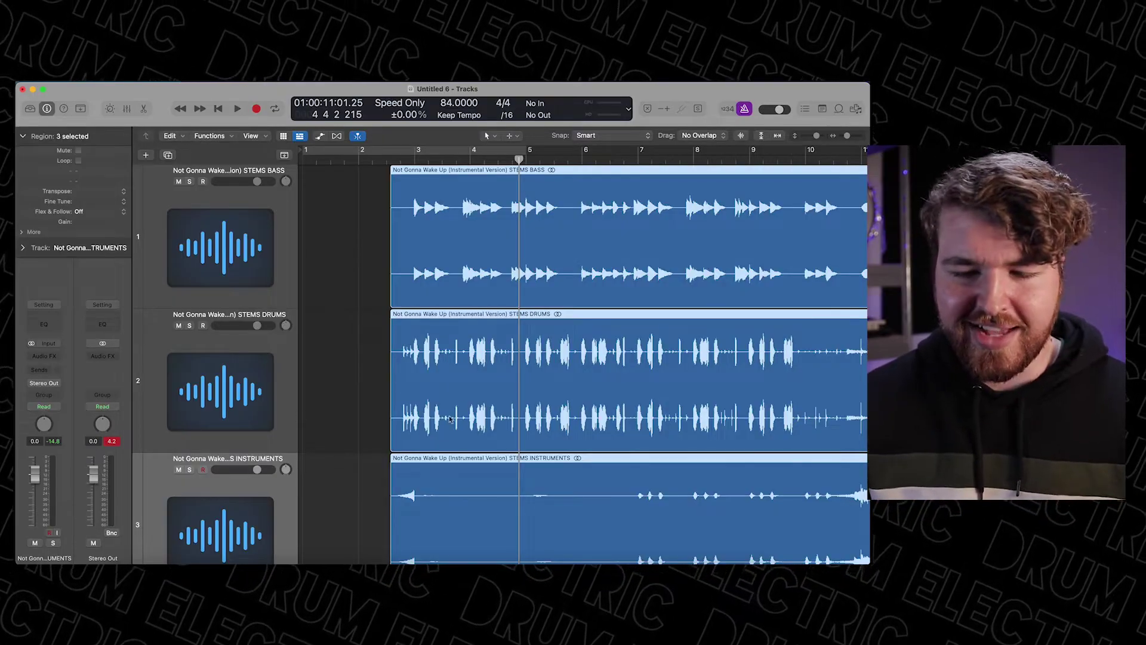
Step: Play the song's middle section from bar 24 to check that the stems stay in time with the metronome
key(super+Left)
key(super+Left)
key(super+Left)
key(super+Left)
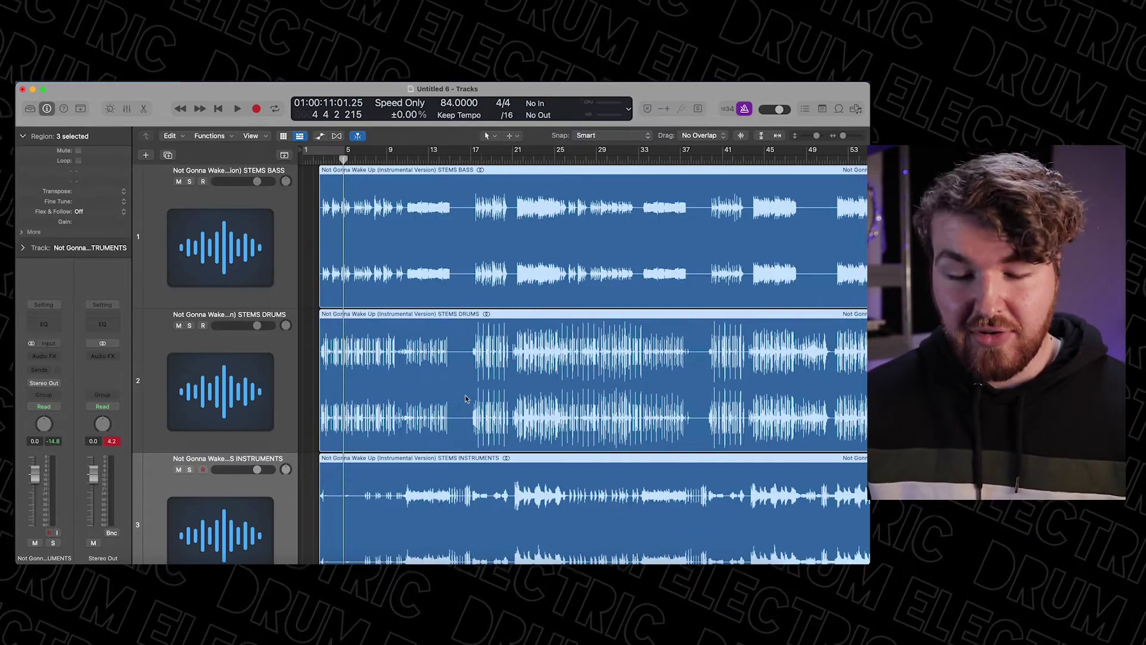
scroll(576, 219, right, 5)
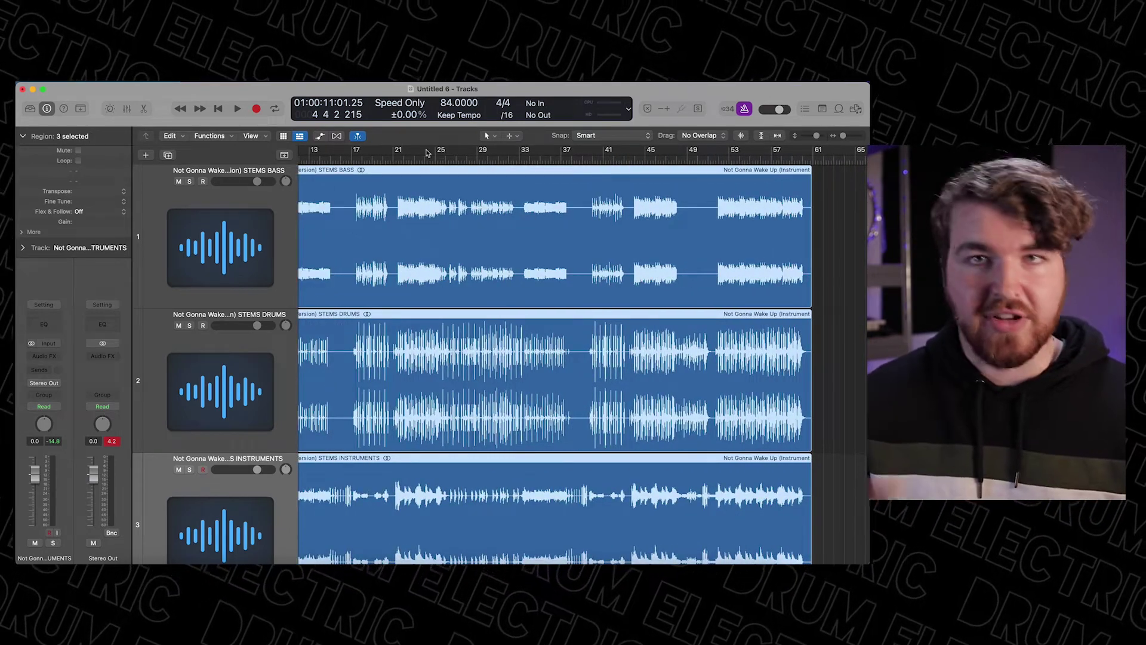
click(422, 157)
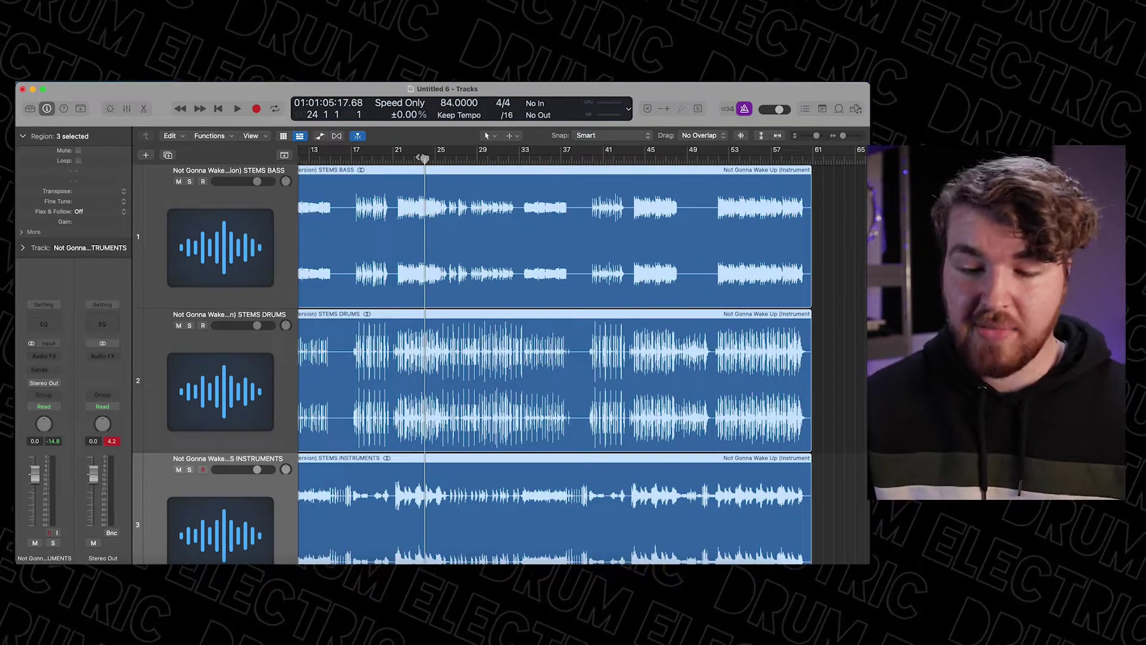
key(space)
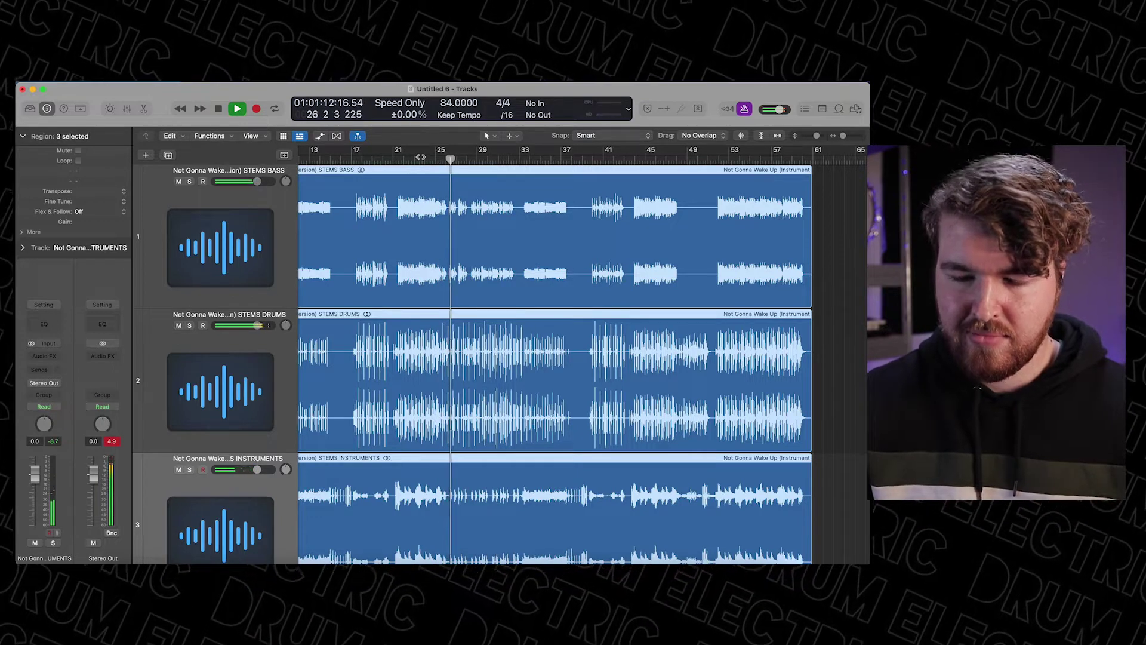
key(space)
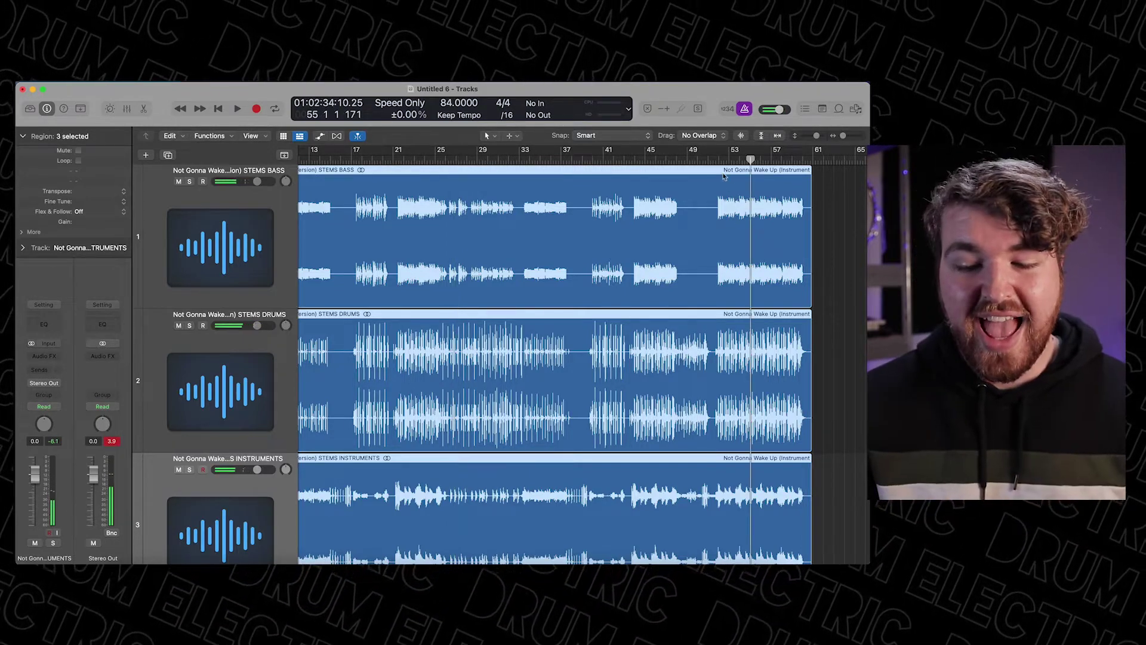
Step: Place the playhead at bar 52 and examine and play the drum entry there against the bar line
click(717, 161)
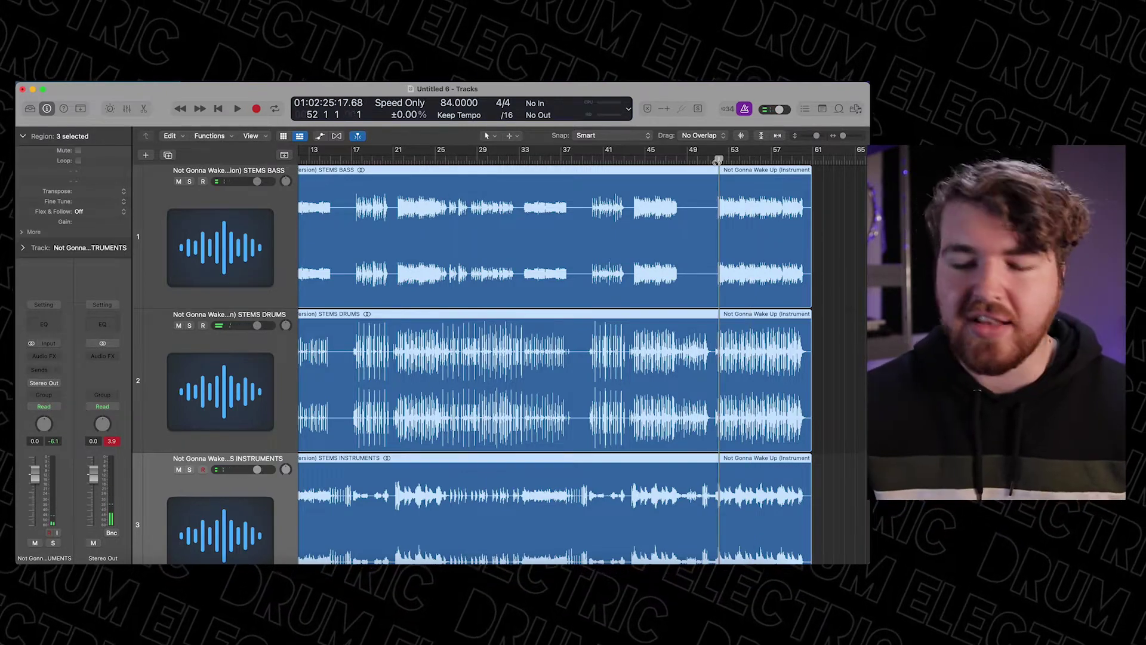
scroll(717, 222, up, 10)
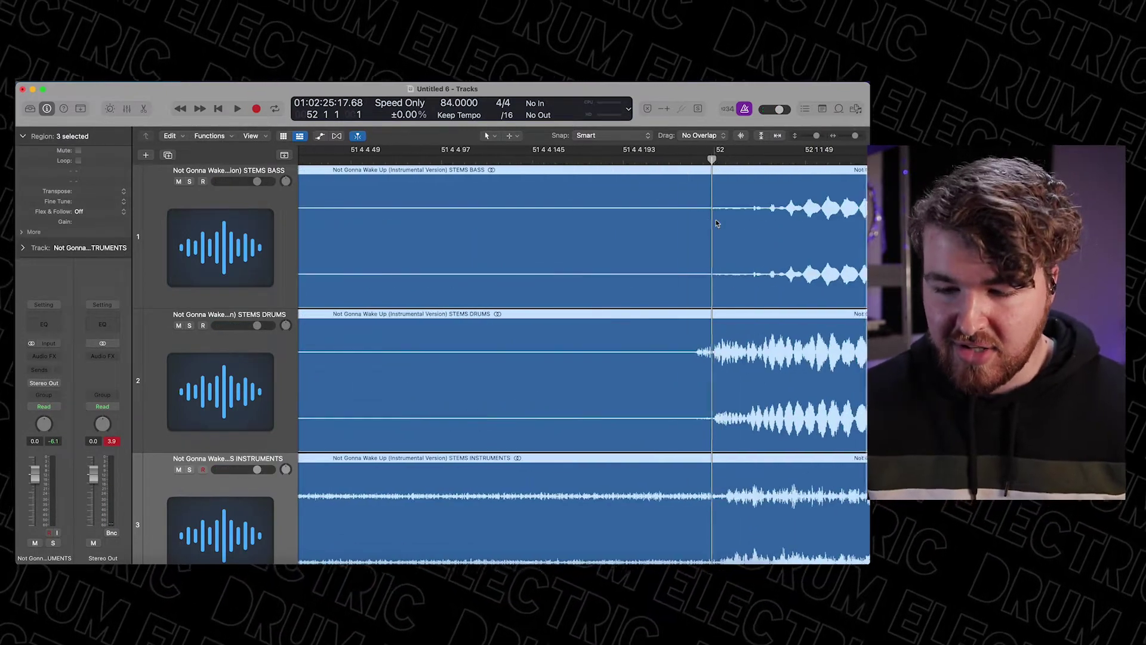
scroll(610, 326, right, 3)
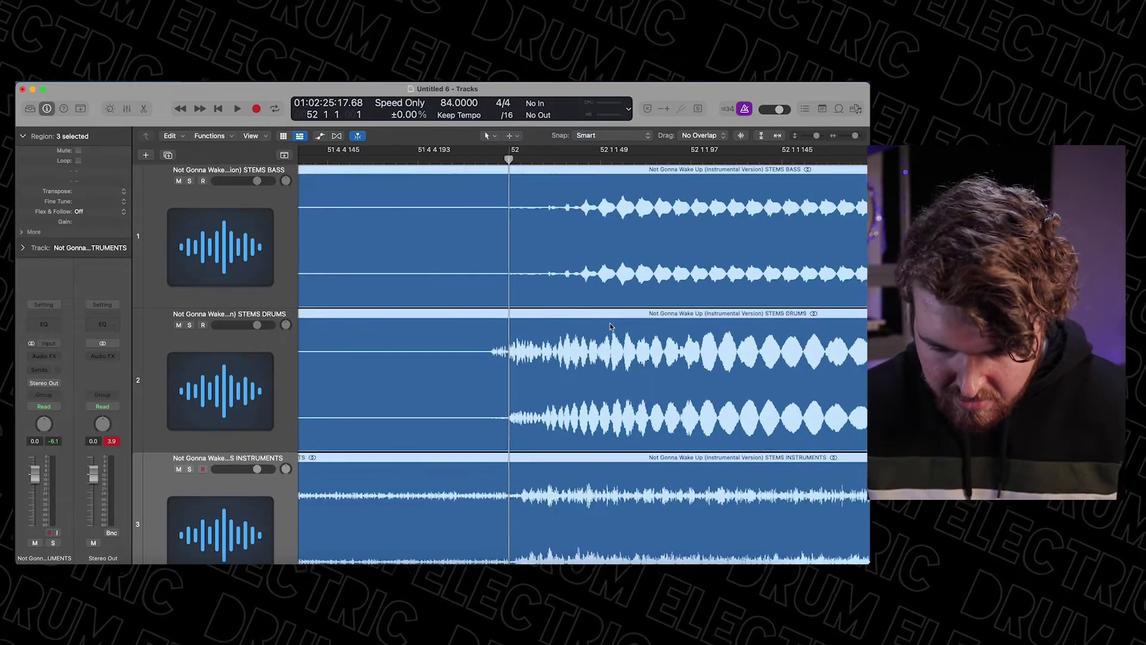
key(space)
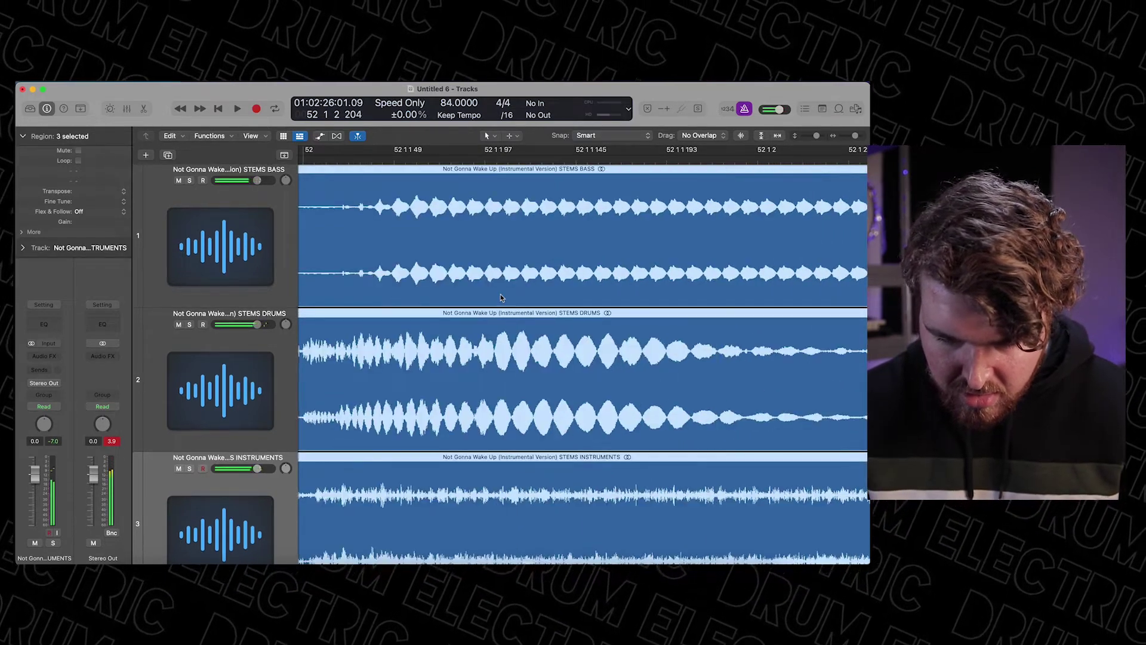
key(space)
Step: Nudge the three stem regions slightly earlier at bar 52 and play them back against the metronome
drag(590, 164, 588, 175)
key(space)
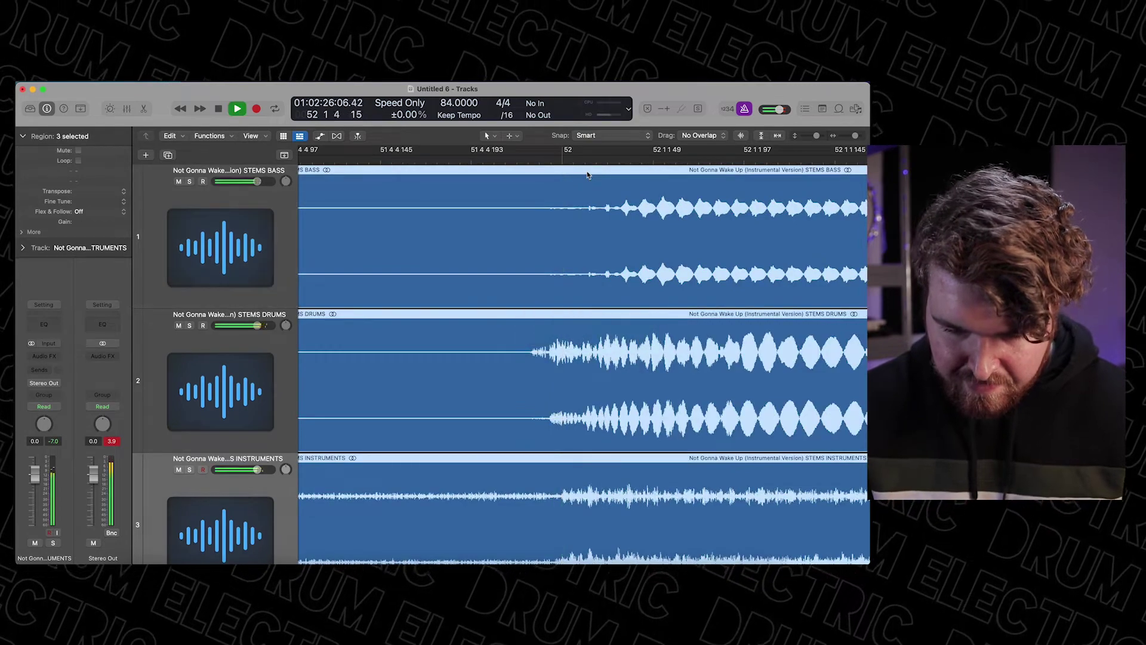
key(super+Left)
key(super+Left)
key(super+Left)
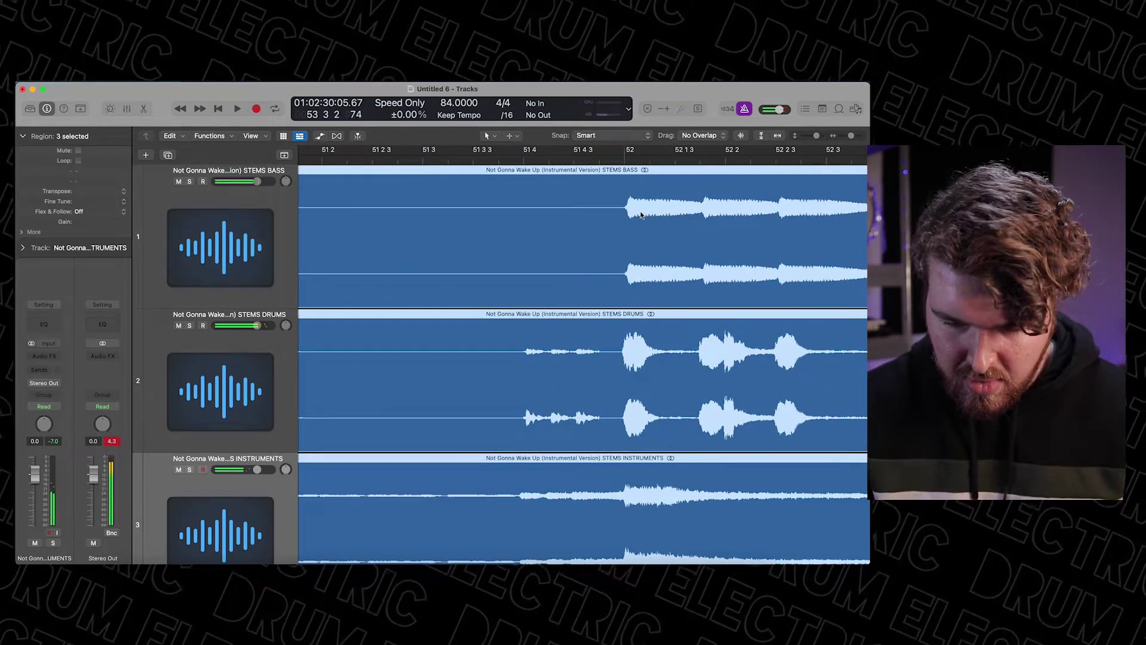
key(space)
Step: Shift the three stem regions slightly later to realign the drum entry with bar 52, and play the section
key(super+Right)
key(super+Right)
key(super+Right)
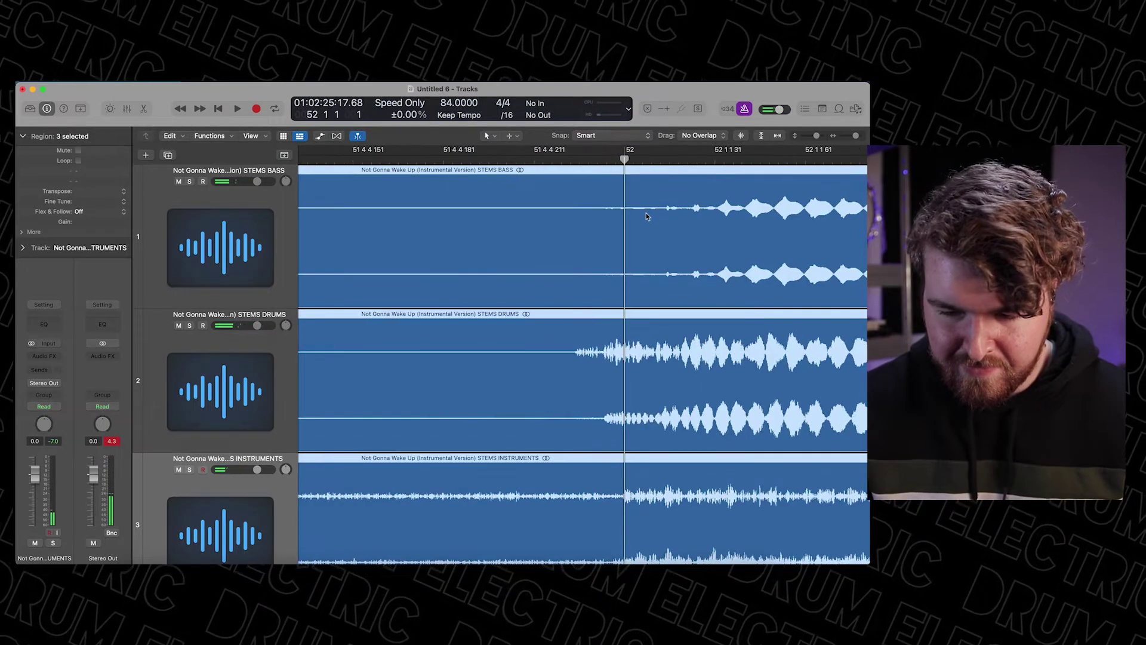
drag(646, 216, 675, 213)
key(space)
key(super+Left)
key(super+Left)
key(super+Left)
key(super+Left)
key(super+Left)
key(super+Left)
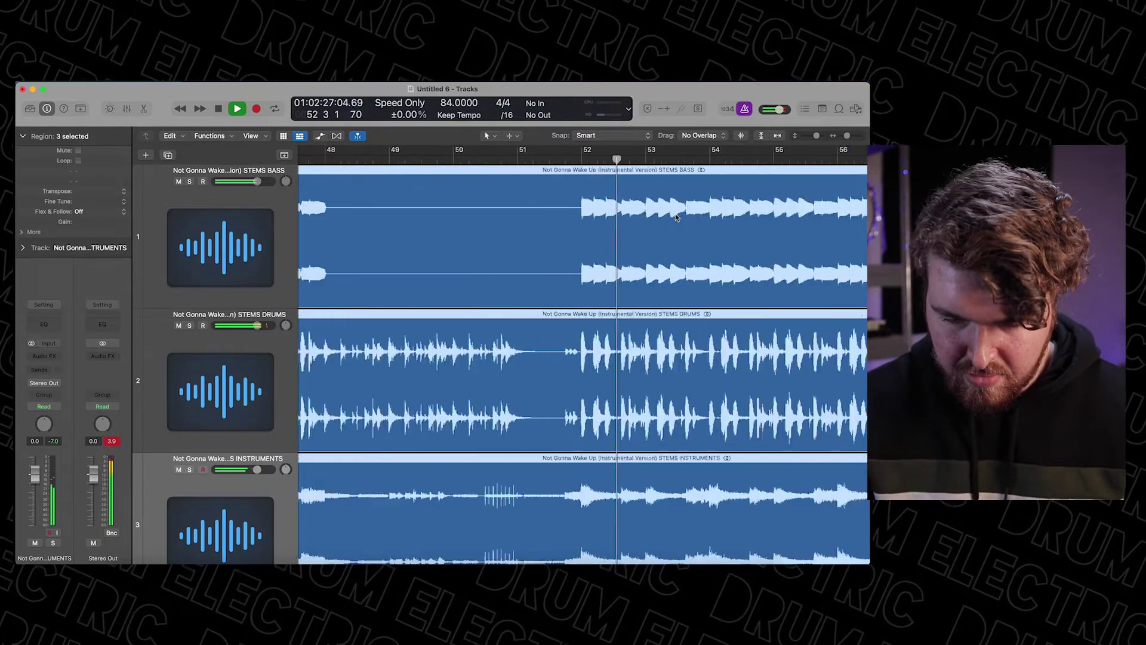
Step: Return the playhead to the start of the project at bar 1
key(super+Left)
key(super+Left)
key(super+Left)
key(super+Left)
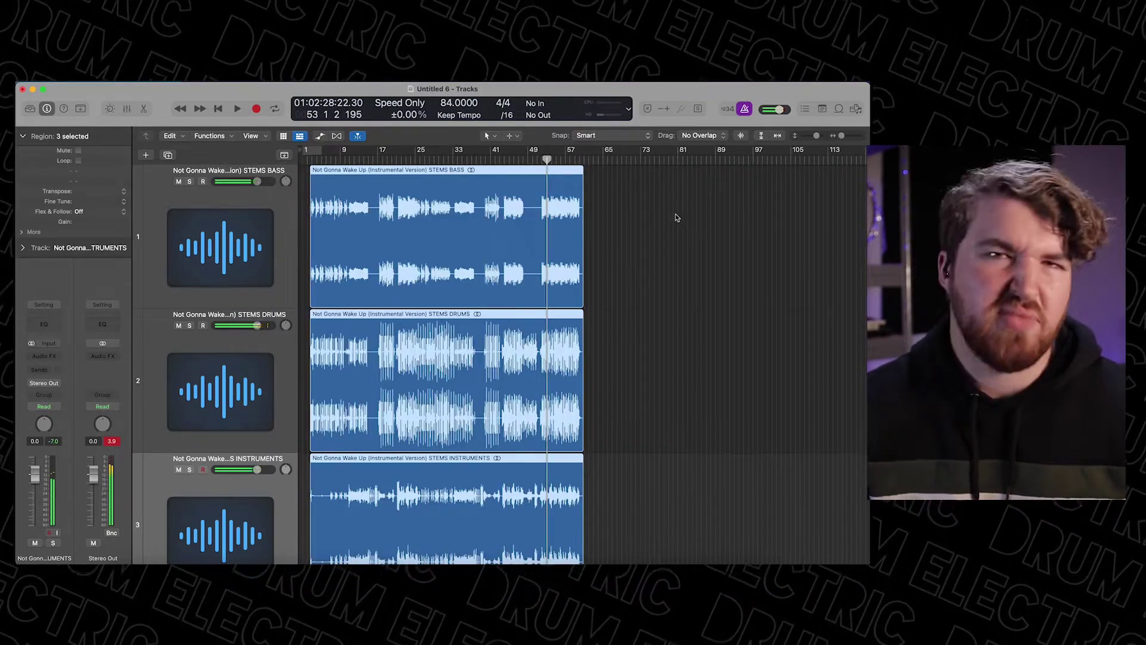
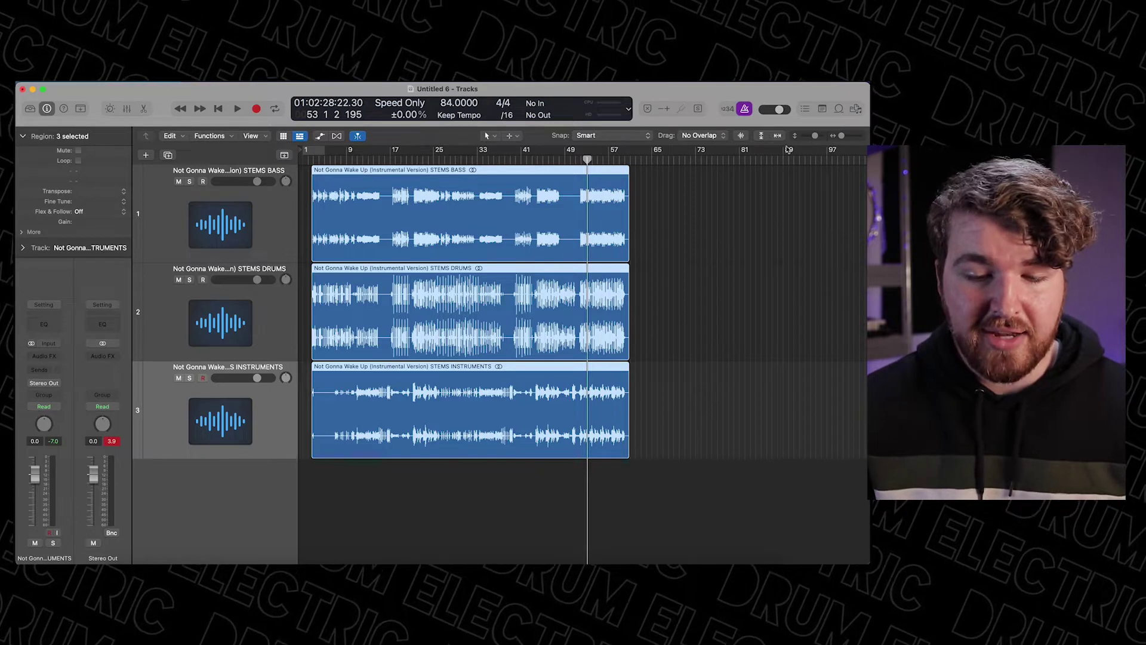
click(303, 159)
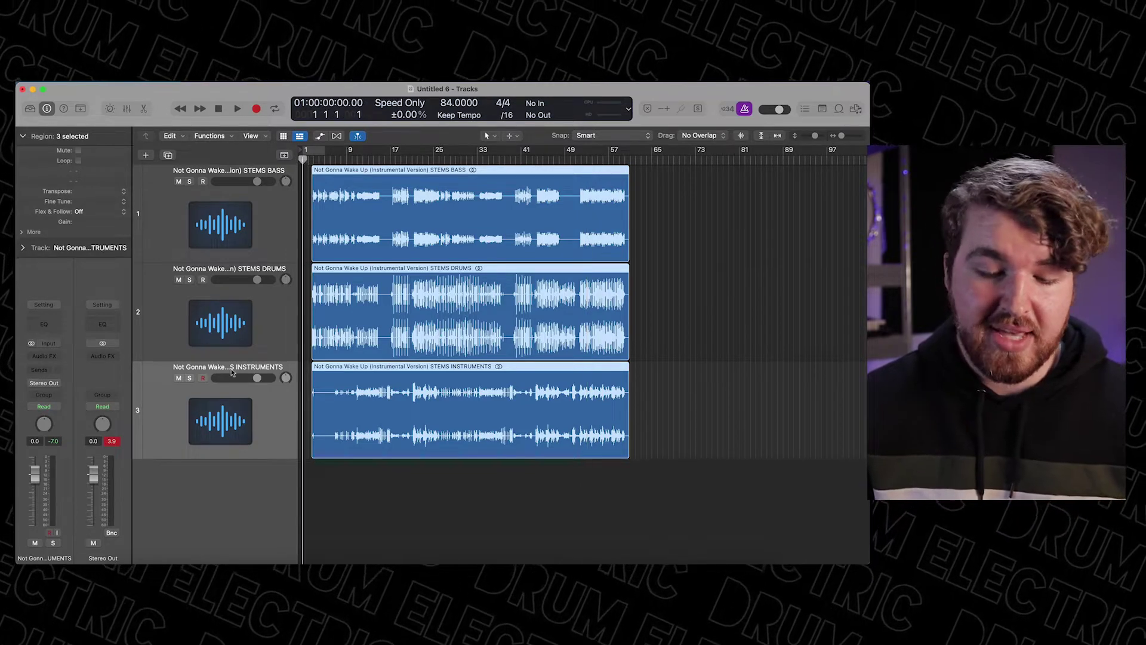
Step: Add a software instrument track, move it above the stem tracks, and name it Click
right_click(217, 473)
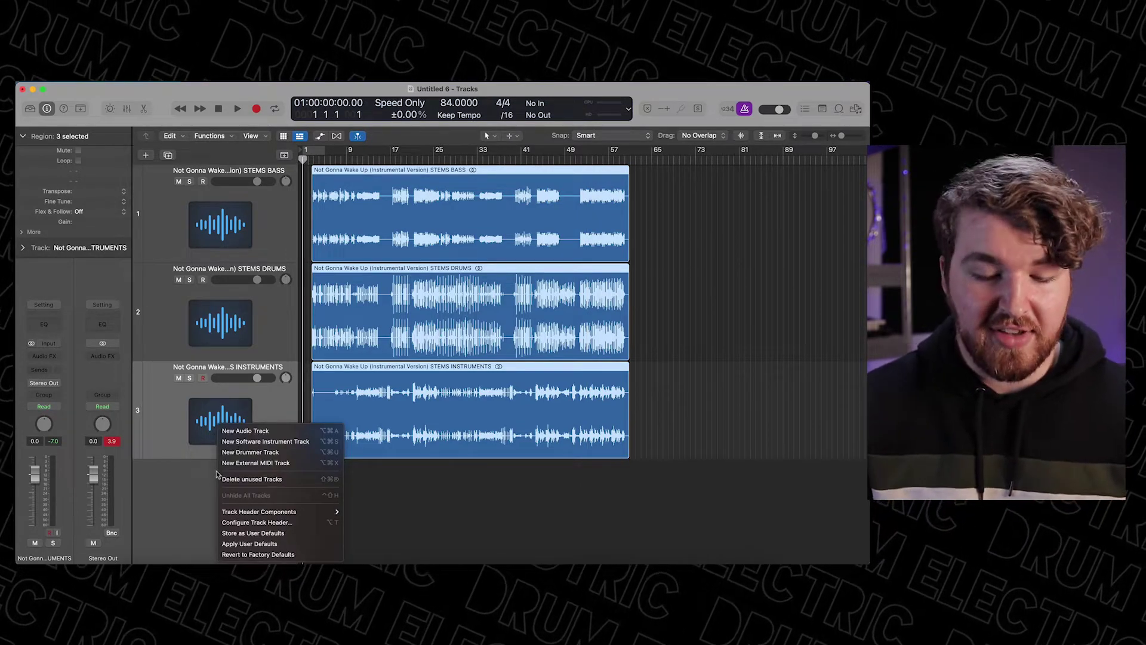
click(302, 441)
drag(249, 478, 257, 179)
double_click(248, 170)
text(Click)
key(Return)
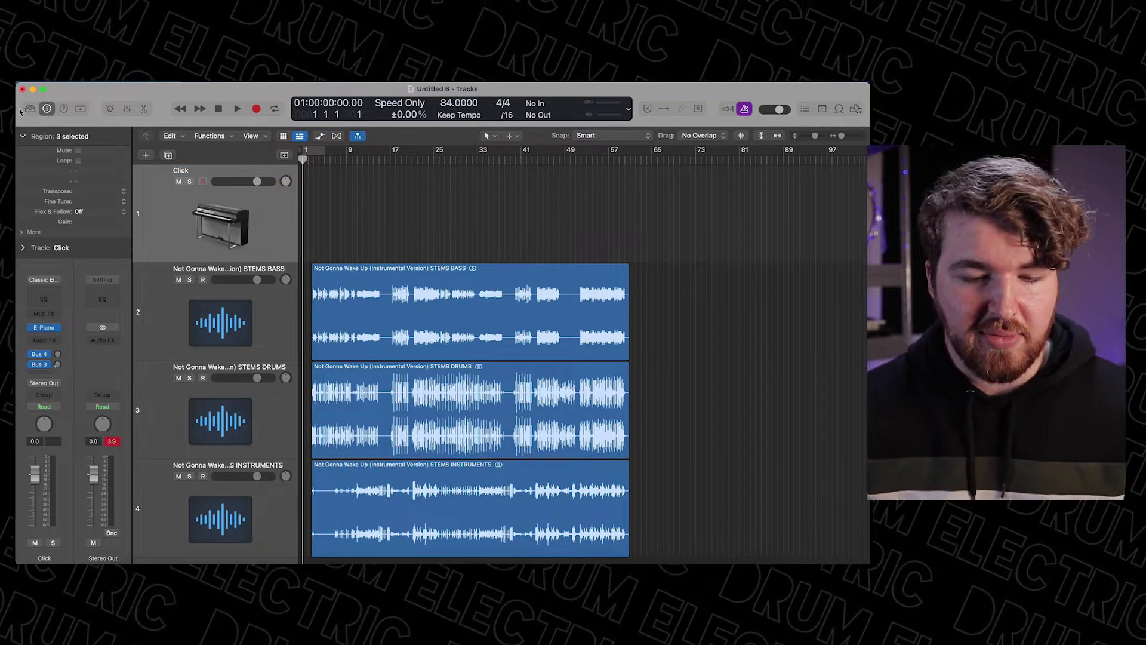
Step: Assign the Orchestral Kit percussion patch from the orchestral sounds to the Click track
click(30, 109)
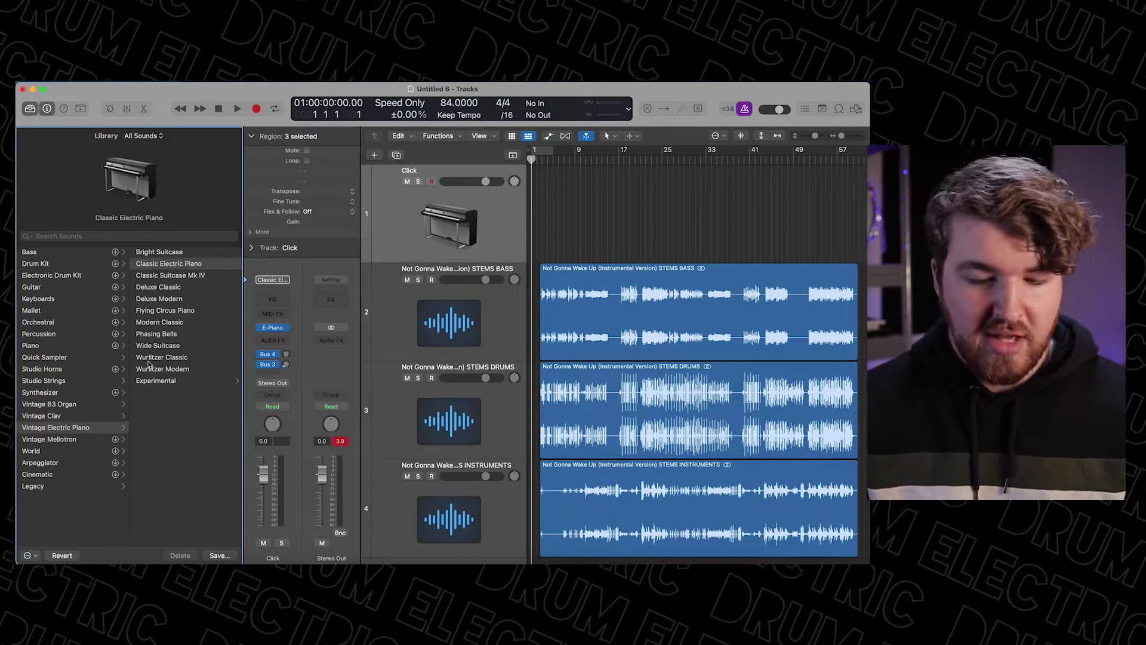
click(98, 323)
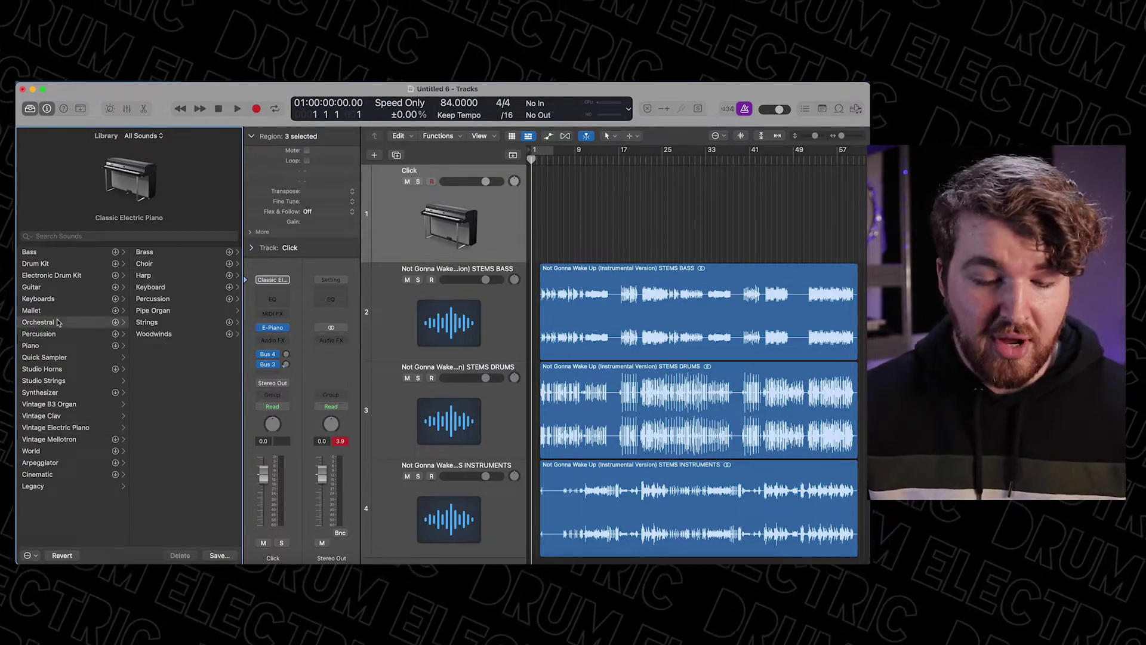
click(172, 299)
click(172, 276)
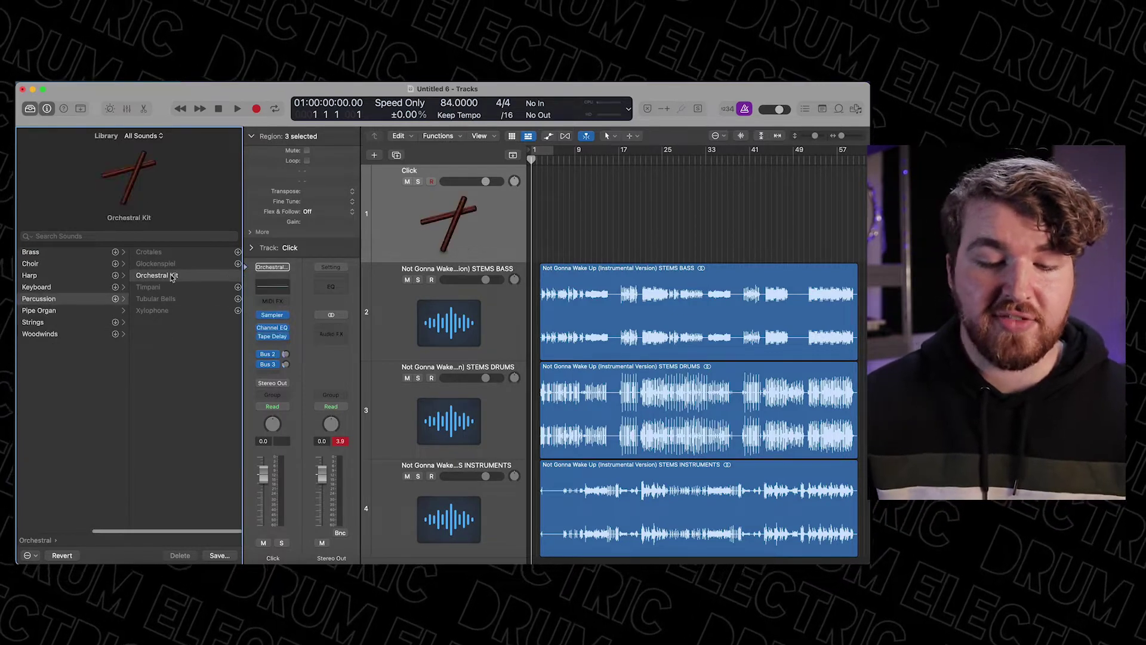
click(29, 108)
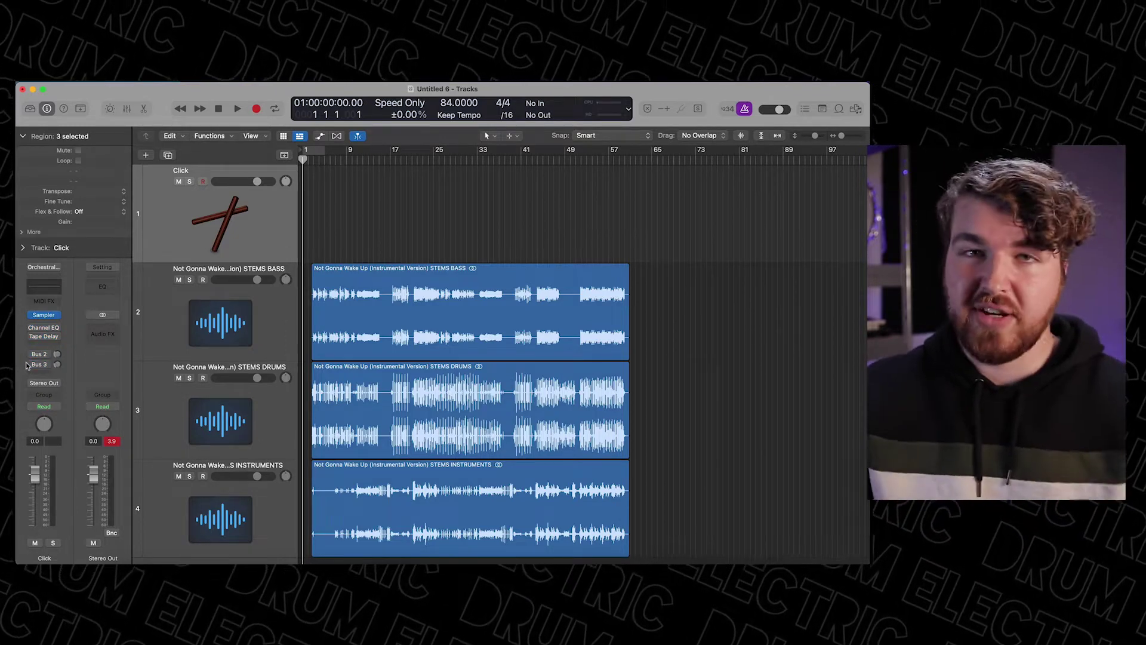
Step: Set the Pencil Tool as the secondary tool, create a one-bar region at bar 2 on the Click track, and open it for note editing
key(super+Right)
key(super+Right)
key(super+Right)
click(509, 136)
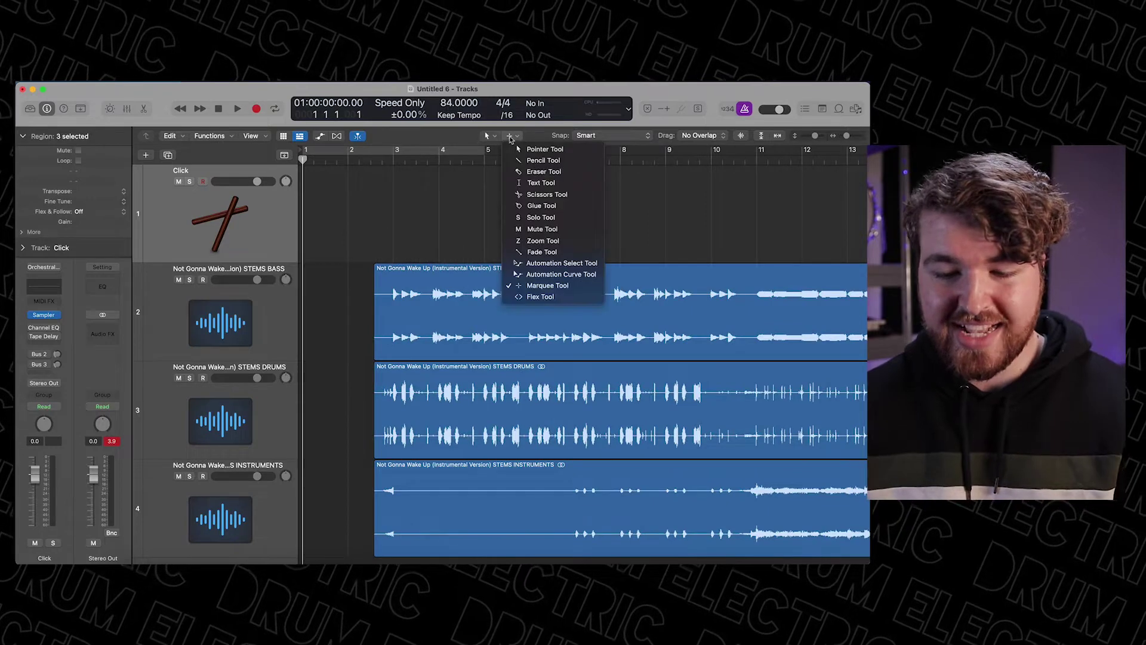
click(541, 160)
super+click(375, 200)
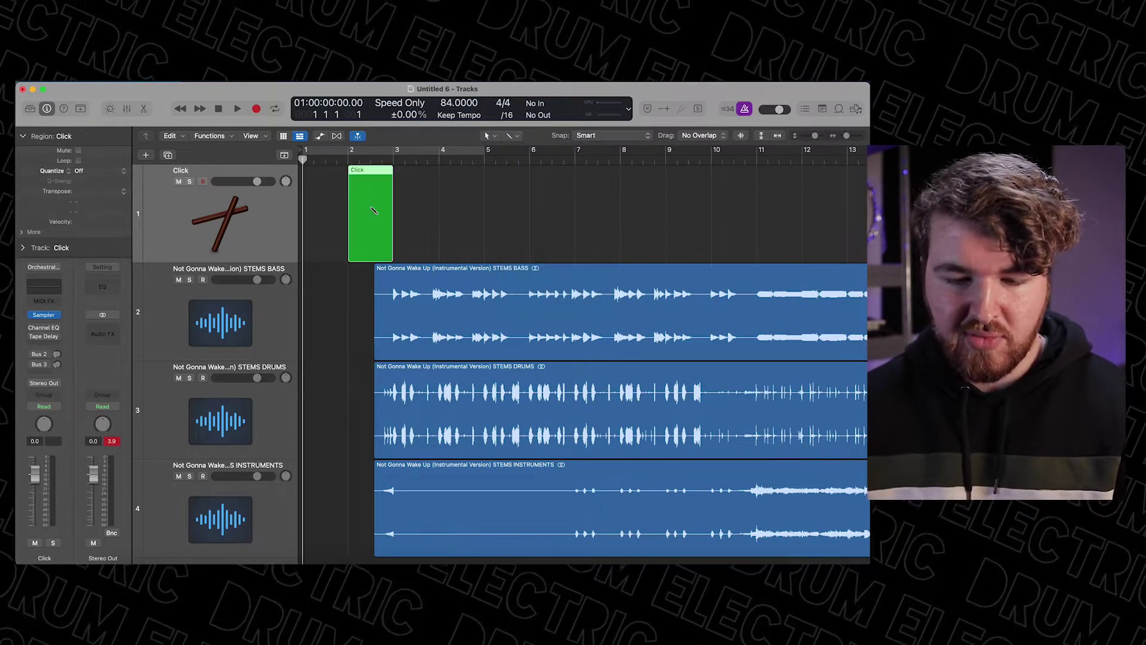
double_click(374, 200)
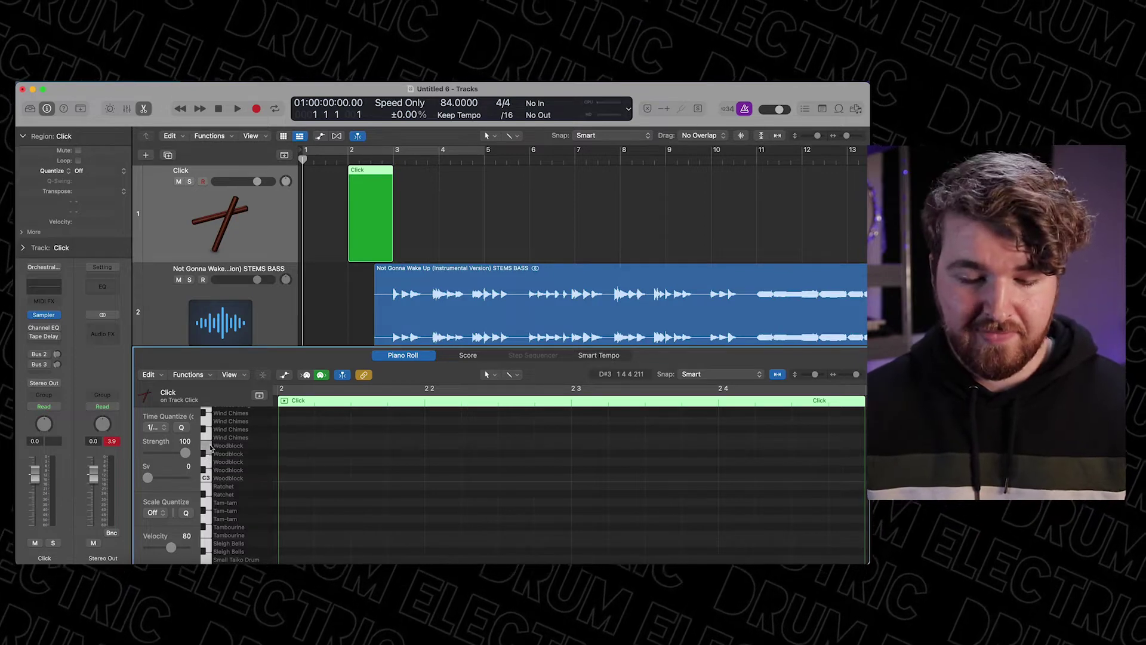
Step: Enter the highest Woodblock sound on beat 1 and the C3 Woodblock on beats 2, 3 and 4, with velocity 127
click(206, 478)
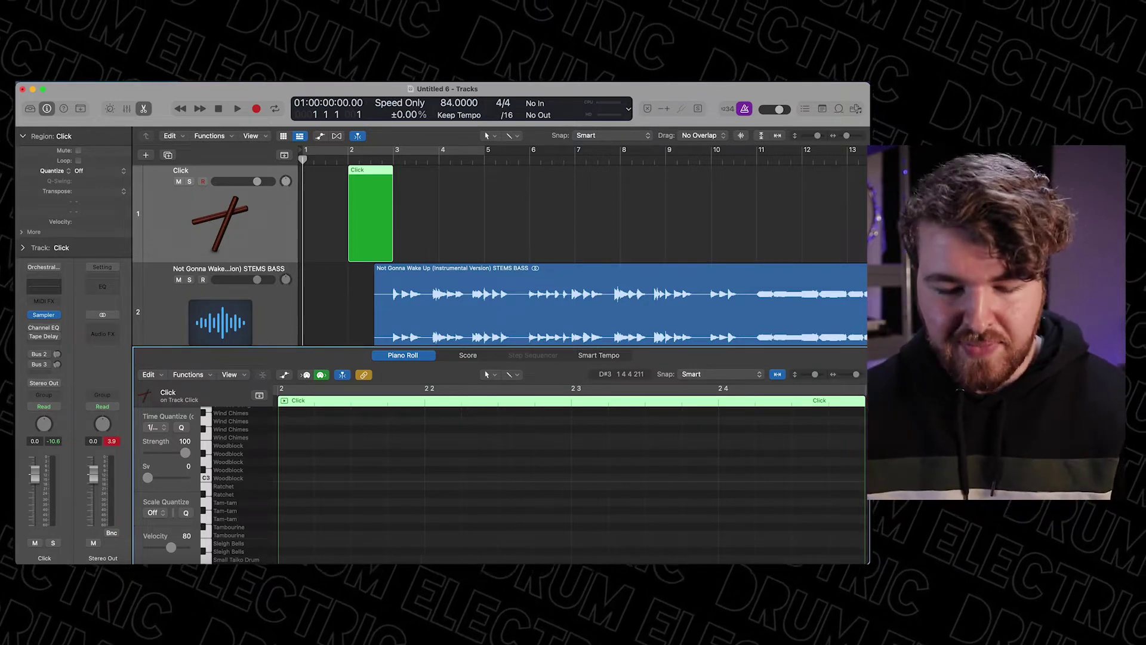
click(295, 444)
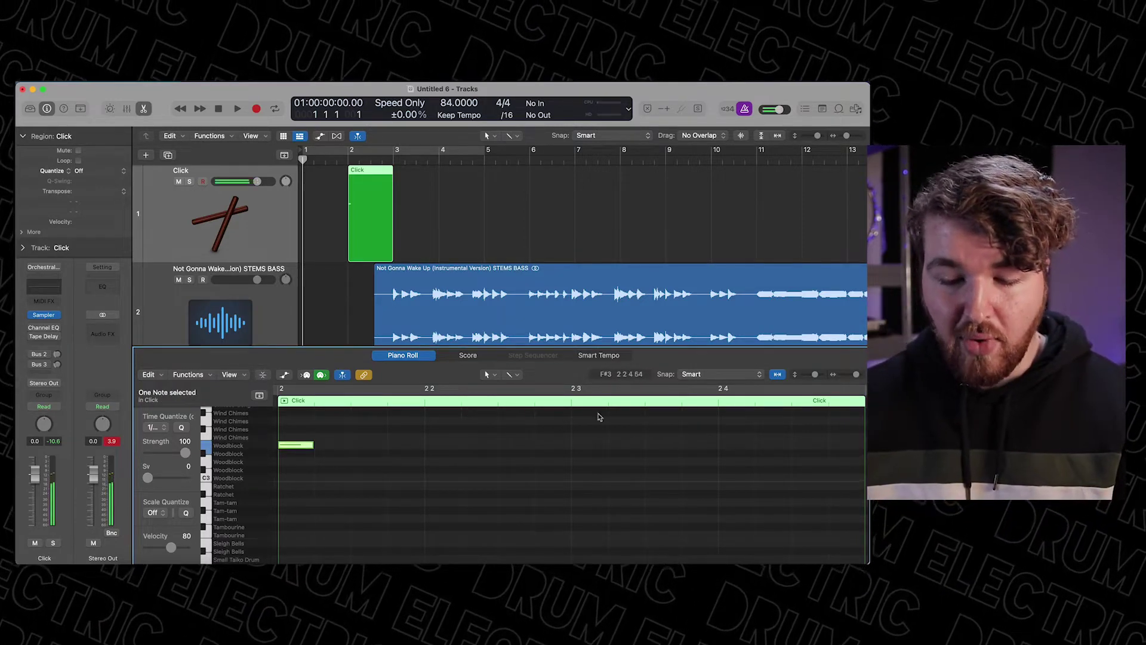
drag(179, 548, 203, 547)
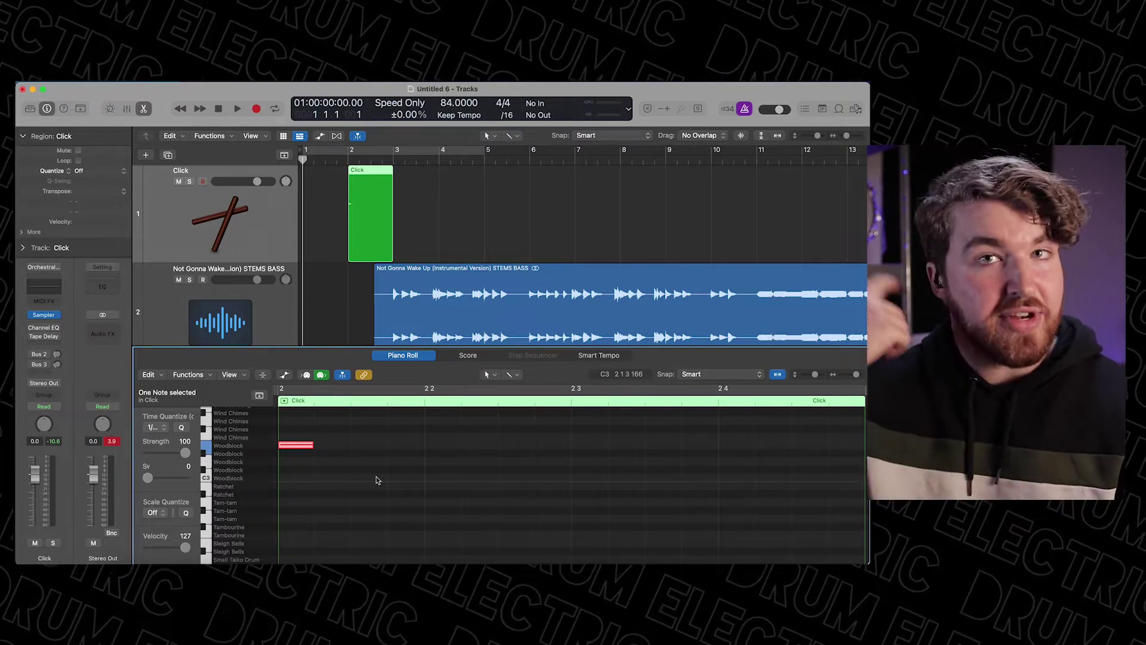
click(450, 478)
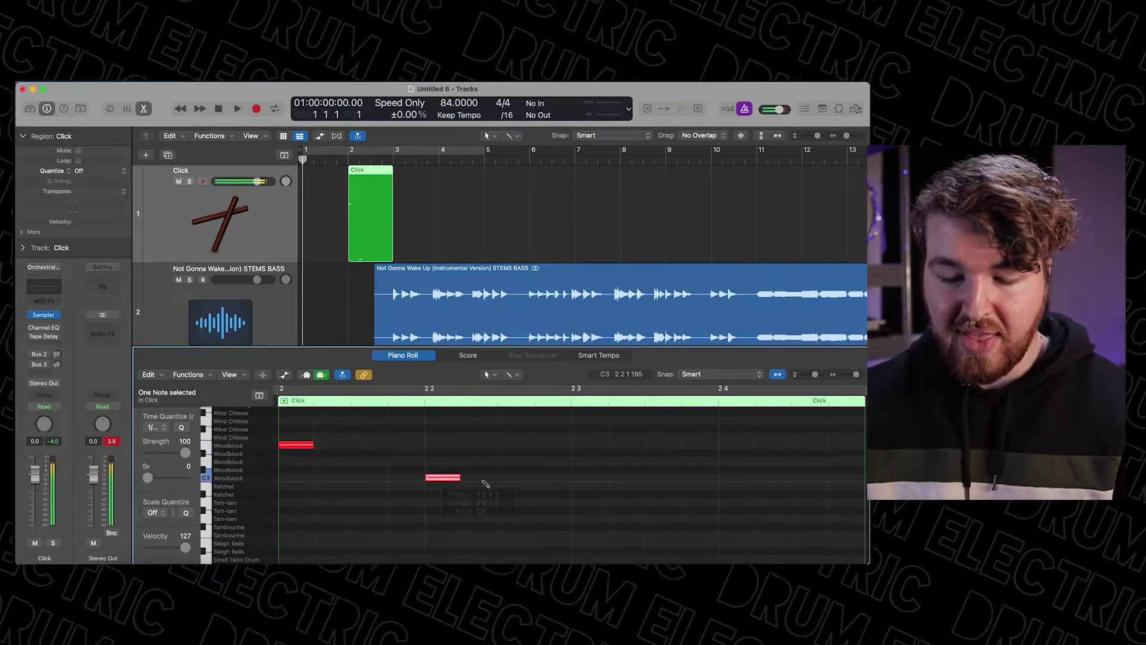
click(596, 477)
click(745, 477)
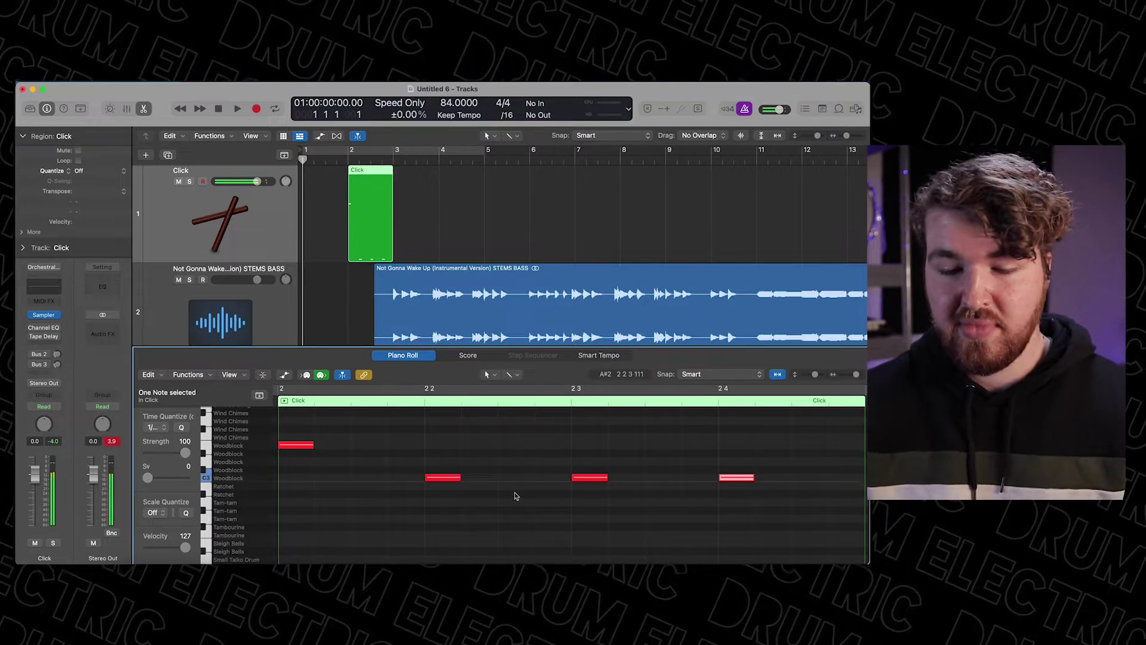
Step: Play the woodblock click pattern from bar 2 and bring its notes back into view
double_click(349, 159)
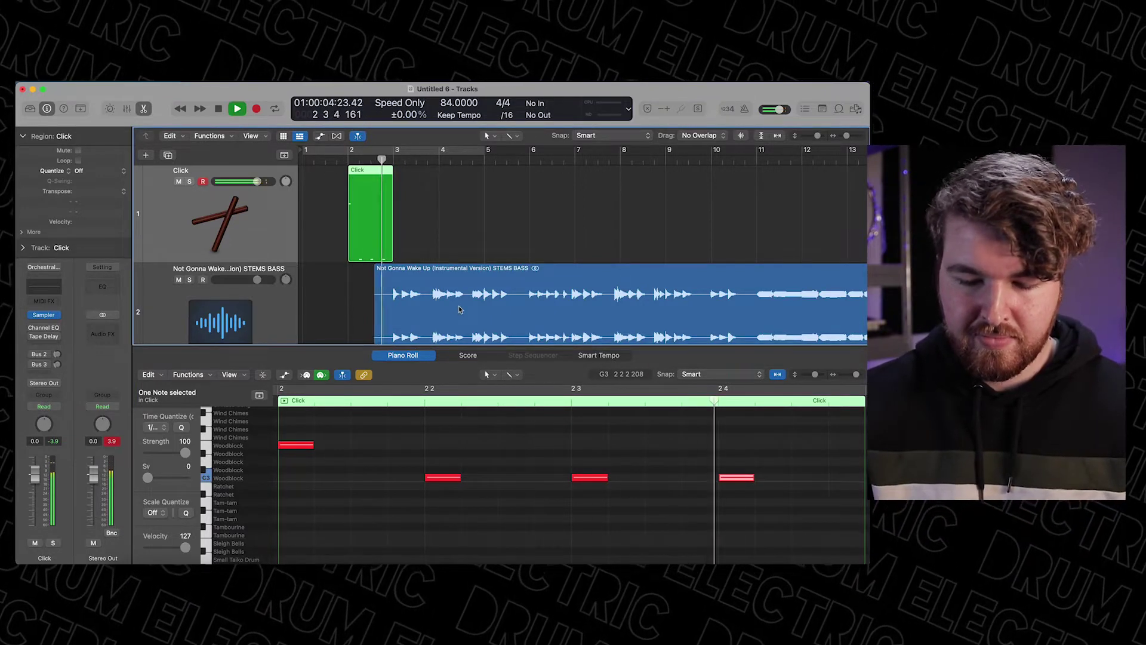
key(space)
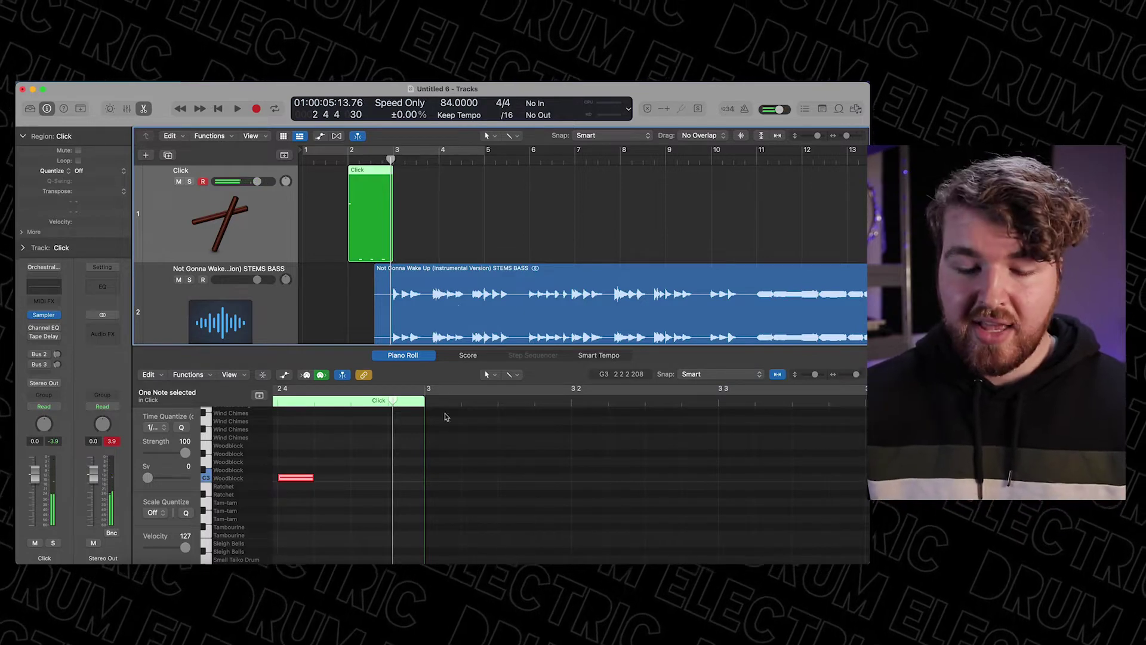
scroll(367, 515, left, 10)
scroll(366, 514, right, 10)
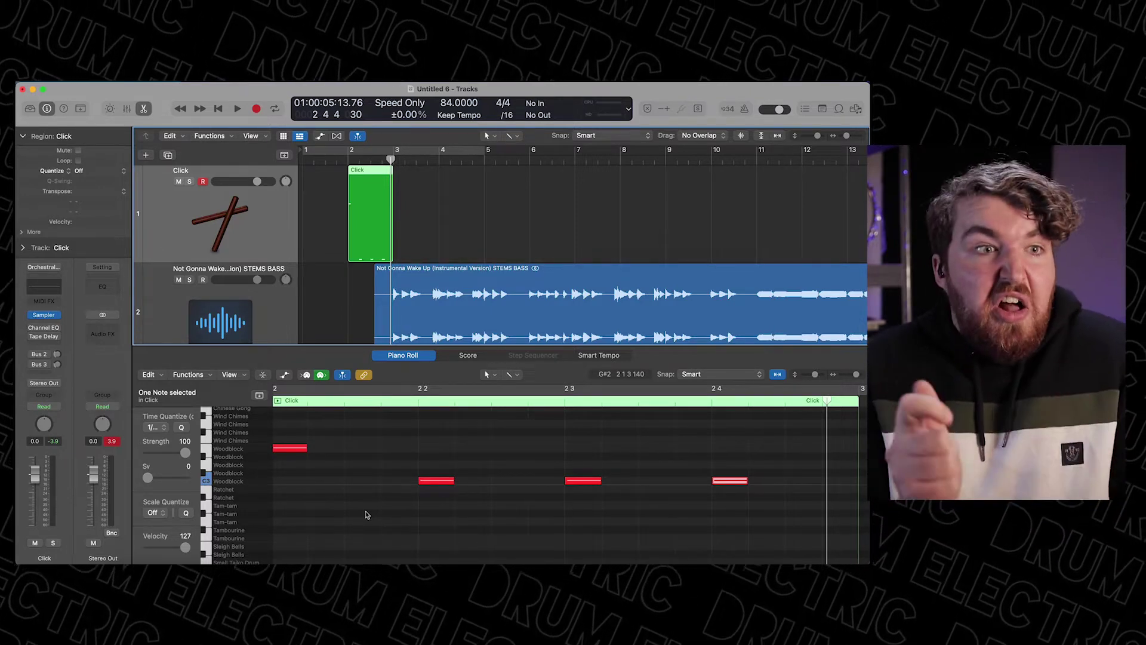
Step: Add Shaker notes on the offbeats after all four beats of the click bar, with velocity 81
scroll(277, 481, up, 5)
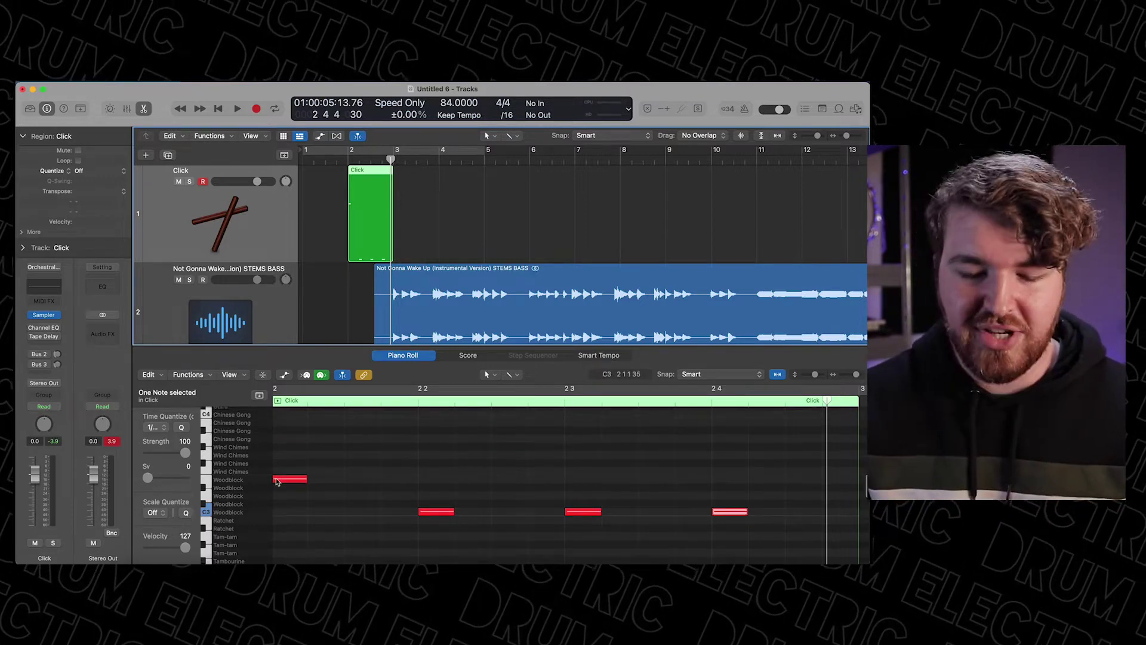
scroll(276, 481, up, 3)
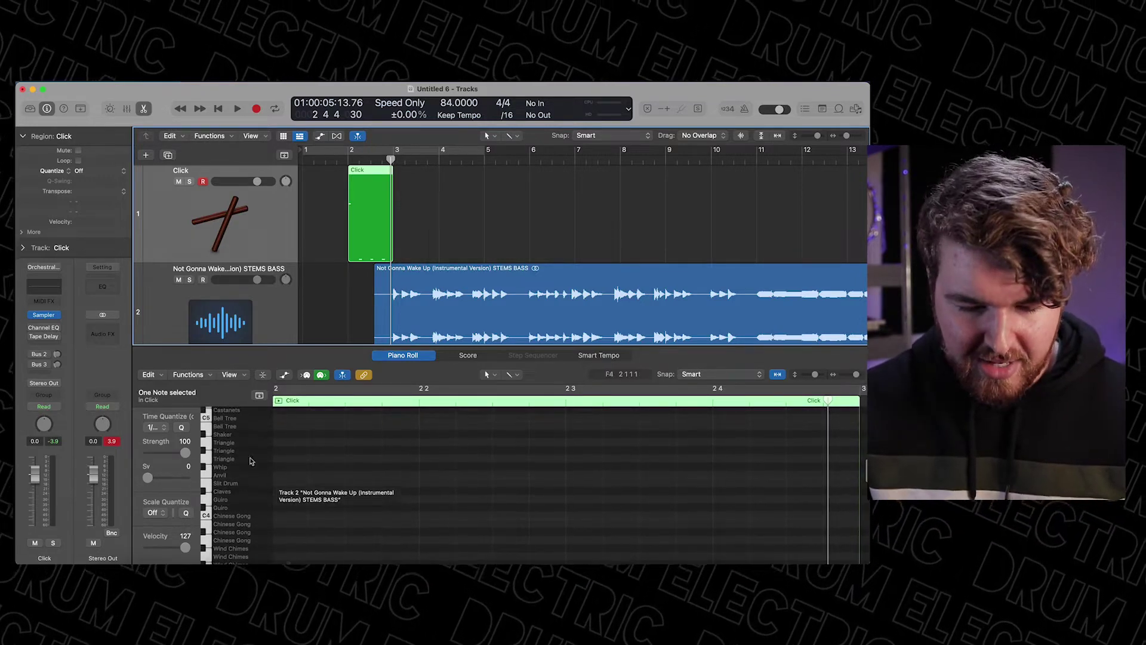
click(209, 439)
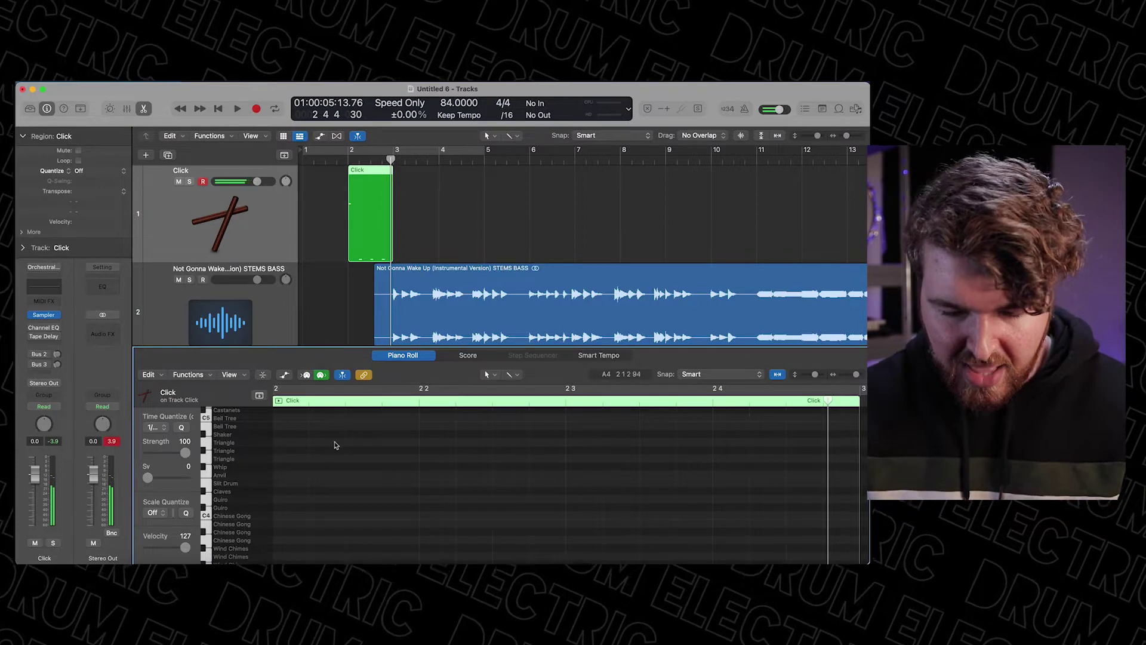
click(357, 434)
drag(185, 548, 176, 548)
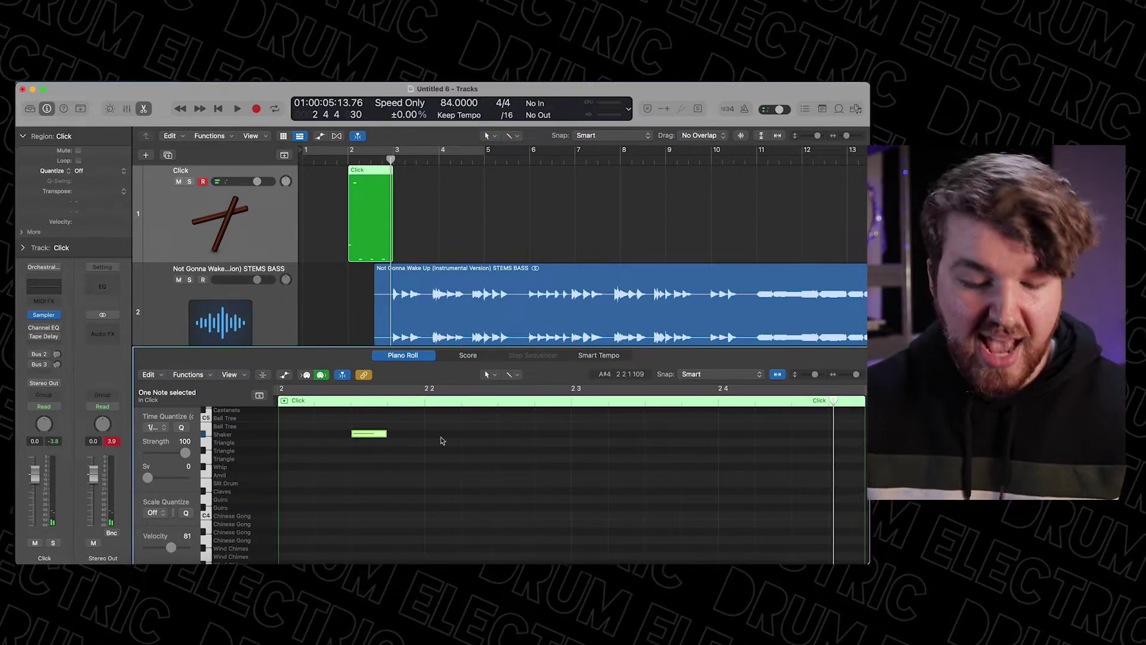
click(517, 434)
click(660, 434)
click(802, 434)
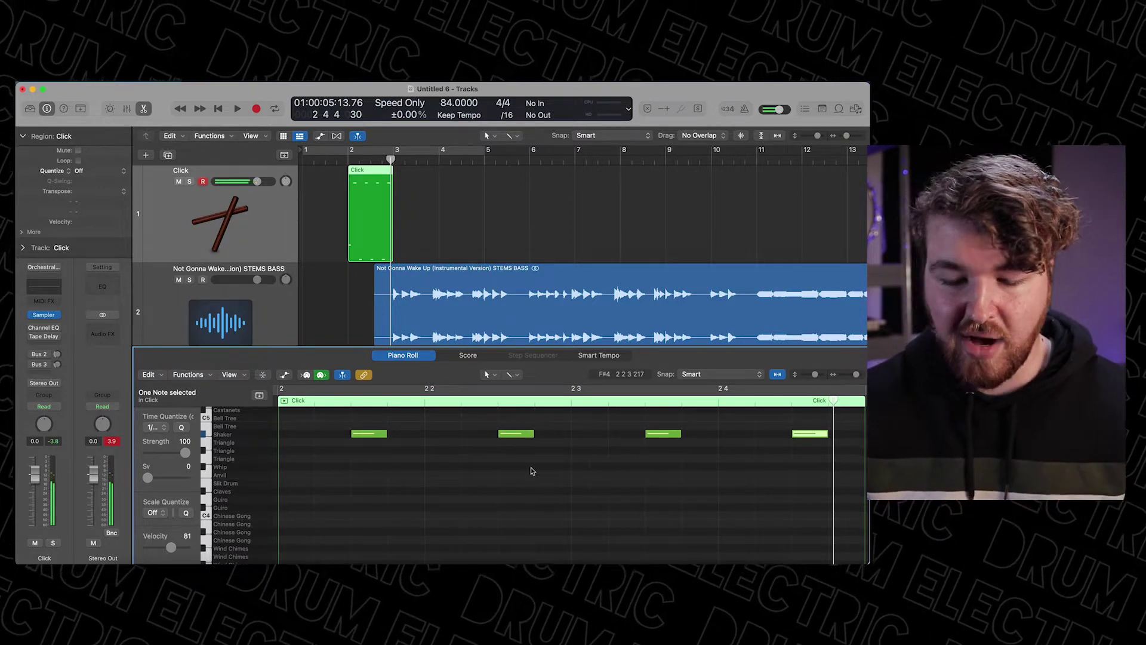
Step: Play the click bar with the added shaker offbeats from bar 2
scroll(529, 468, down, 5)
key(space)
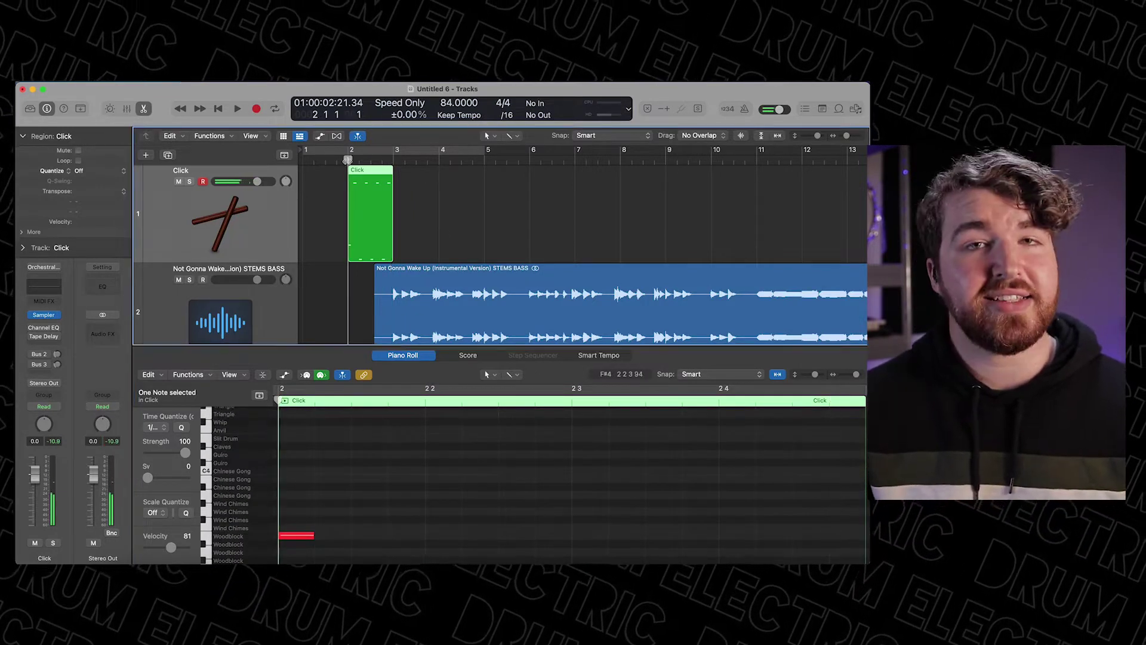
key(space)
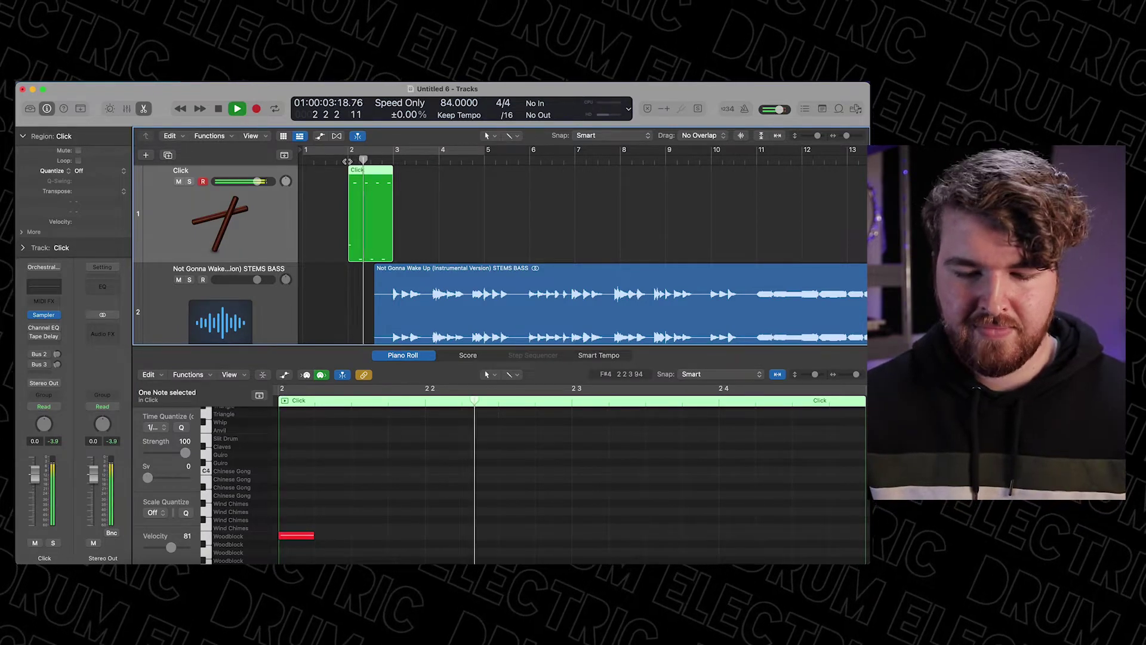
key(space)
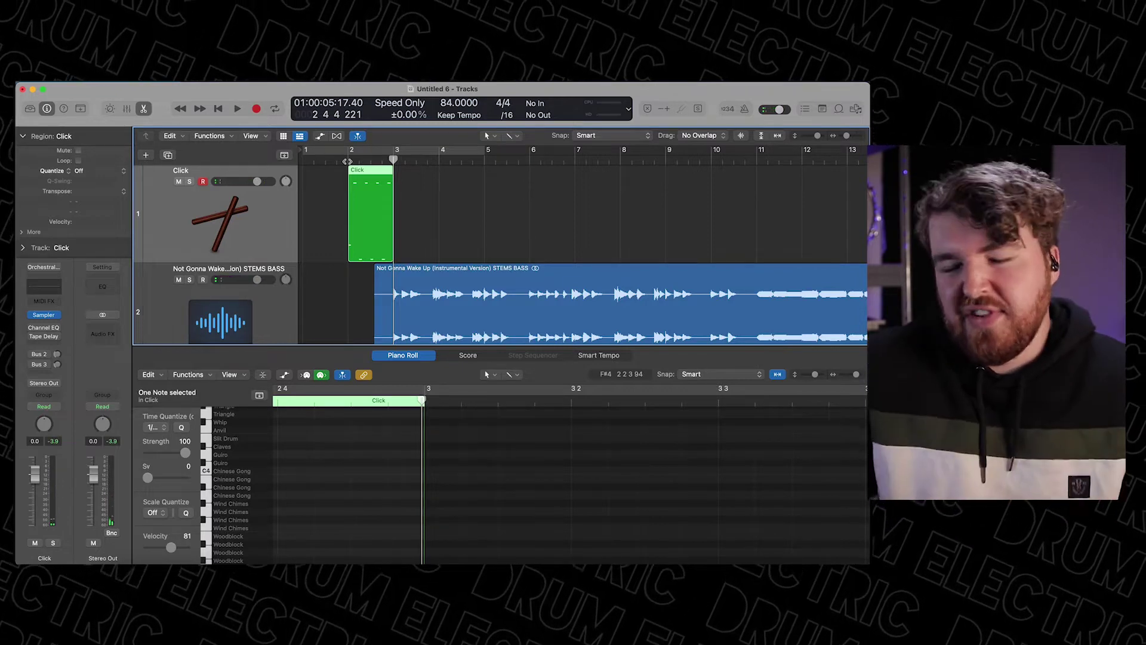
Step: Close the note editor and loop the Click region through to the end of the stem regions
key(x)
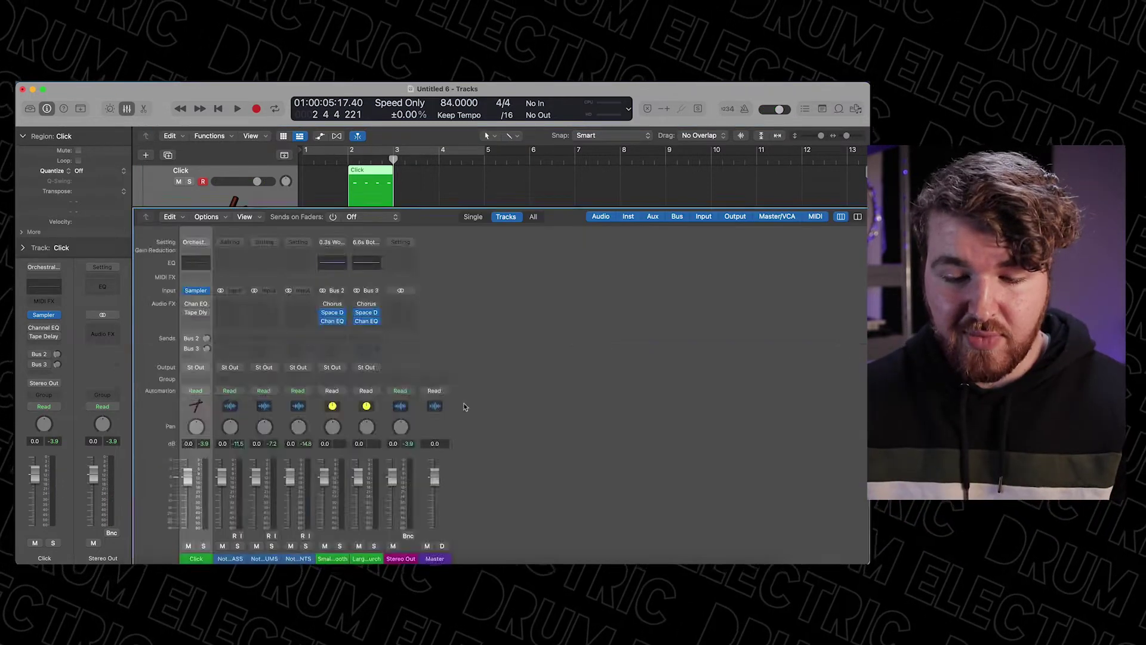
key(x)
key(super+Left)
key(super+Left)
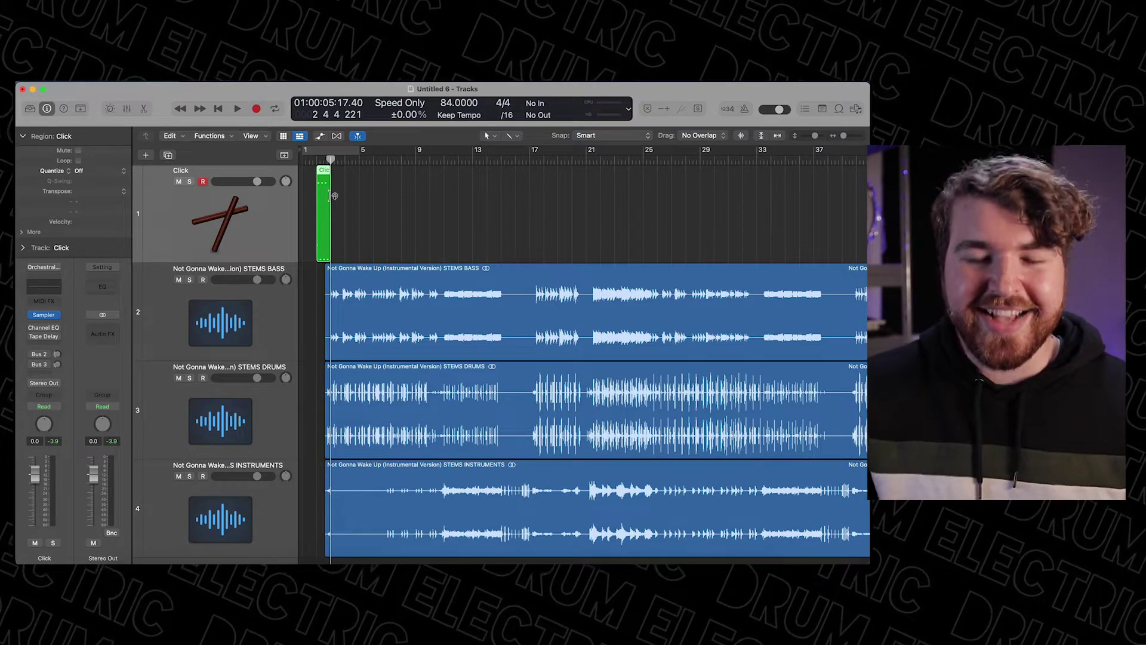
drag(334, 196, 865, 268)
drag(868, 127, 754, 165)
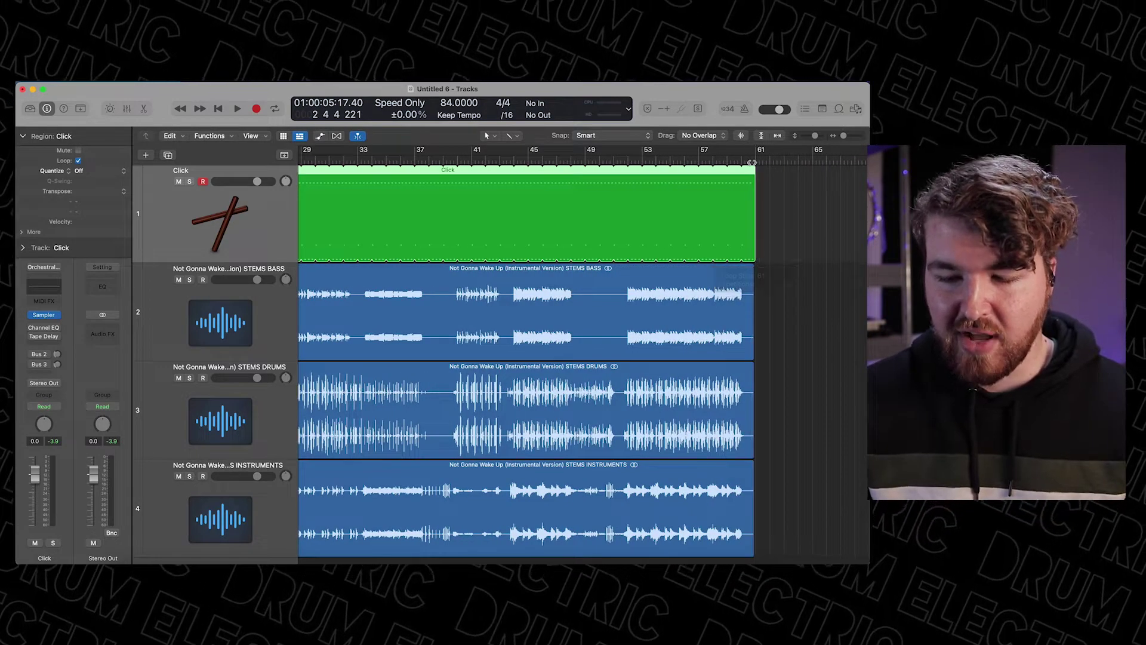
scroll(678, 256, left, 10)
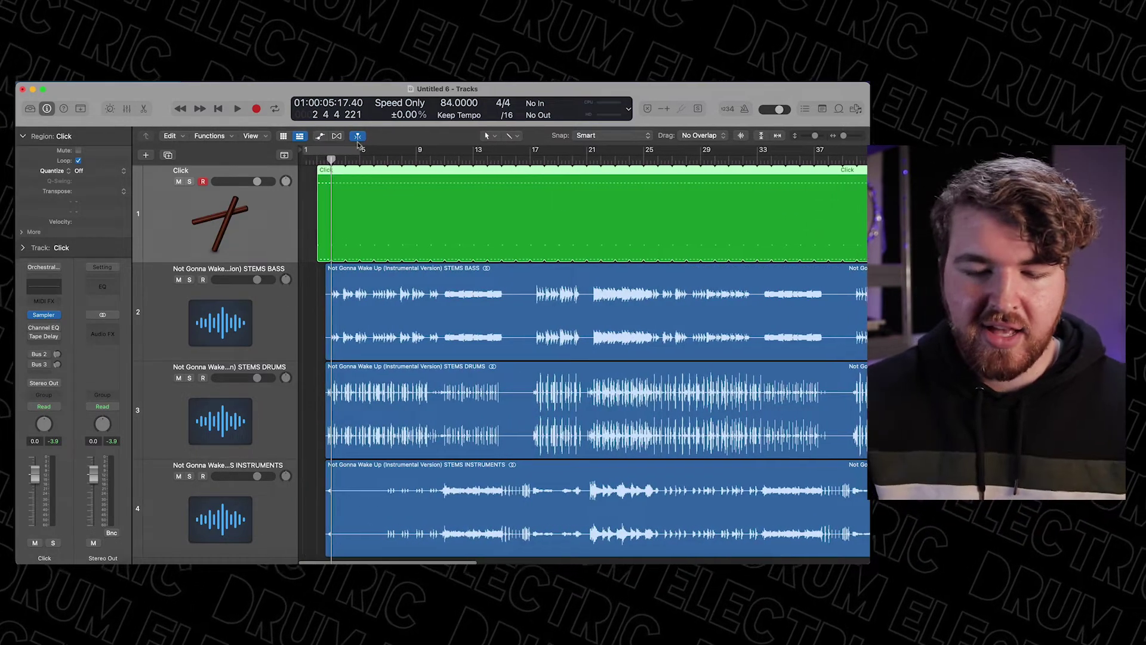
Step: Return the playhead to bar 1, create a one-bar region there on the Click track, and open it for note editing
click(296, 160)
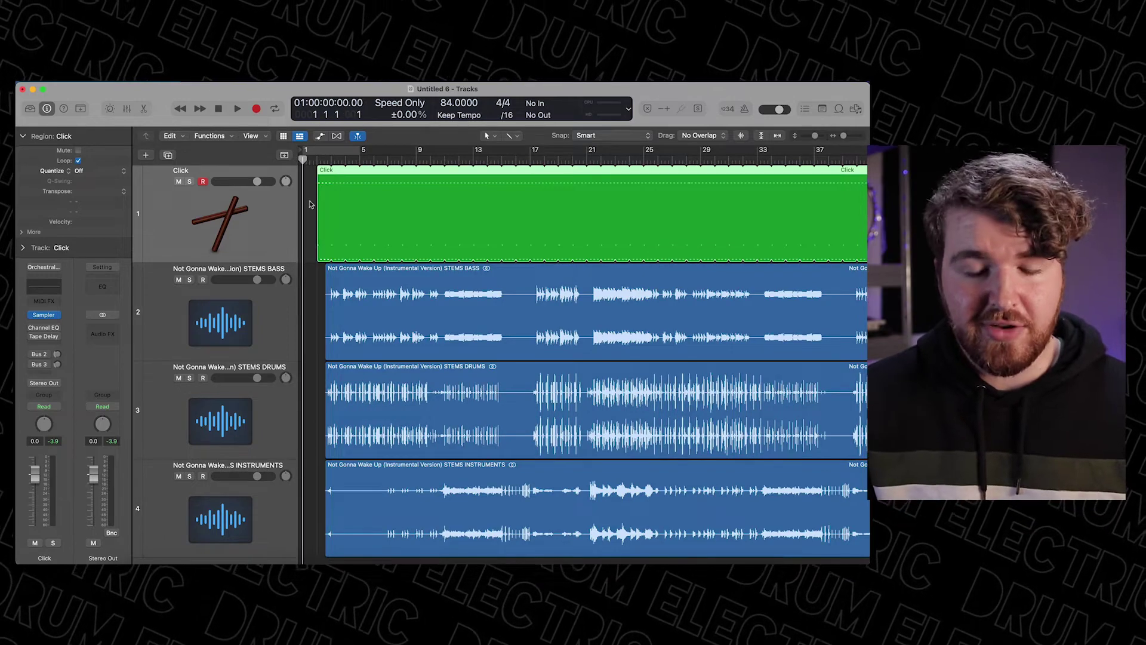
scroll(356, 201, up, 1)
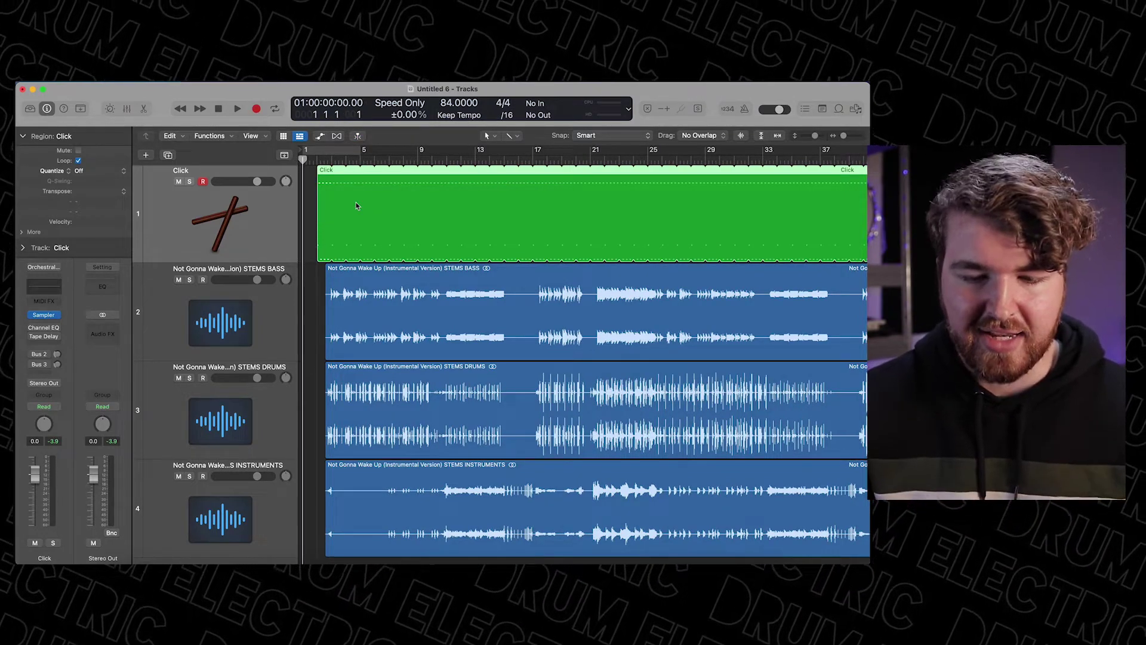
scroll(355, 206, up, 3)
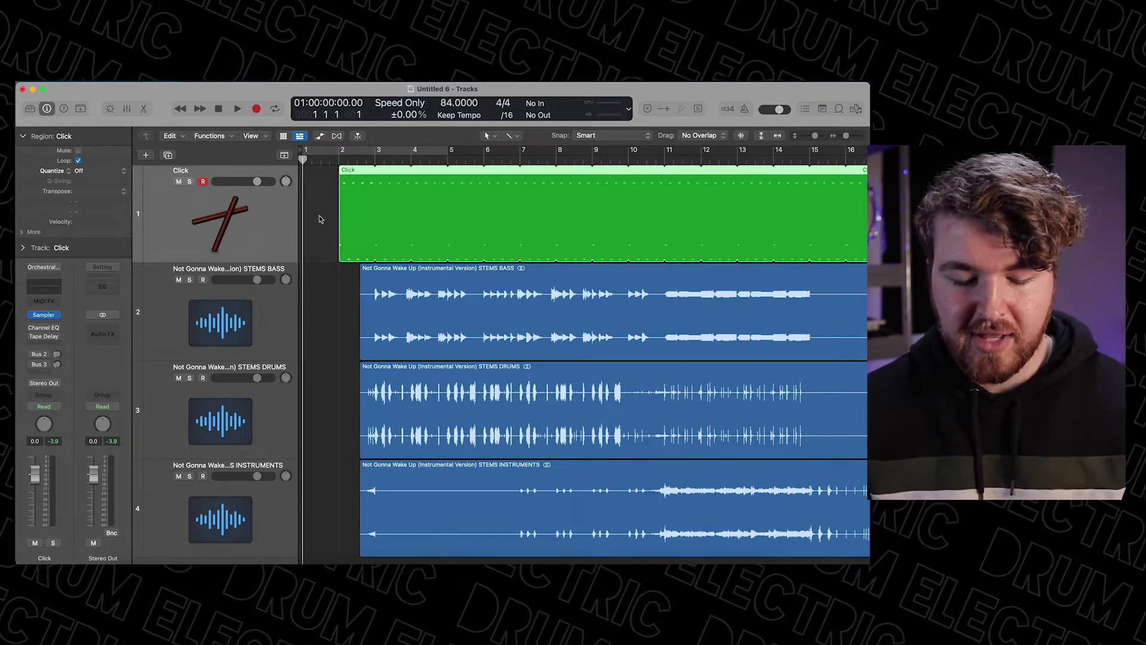
double_click(314, 219)
double_click(315, 210)
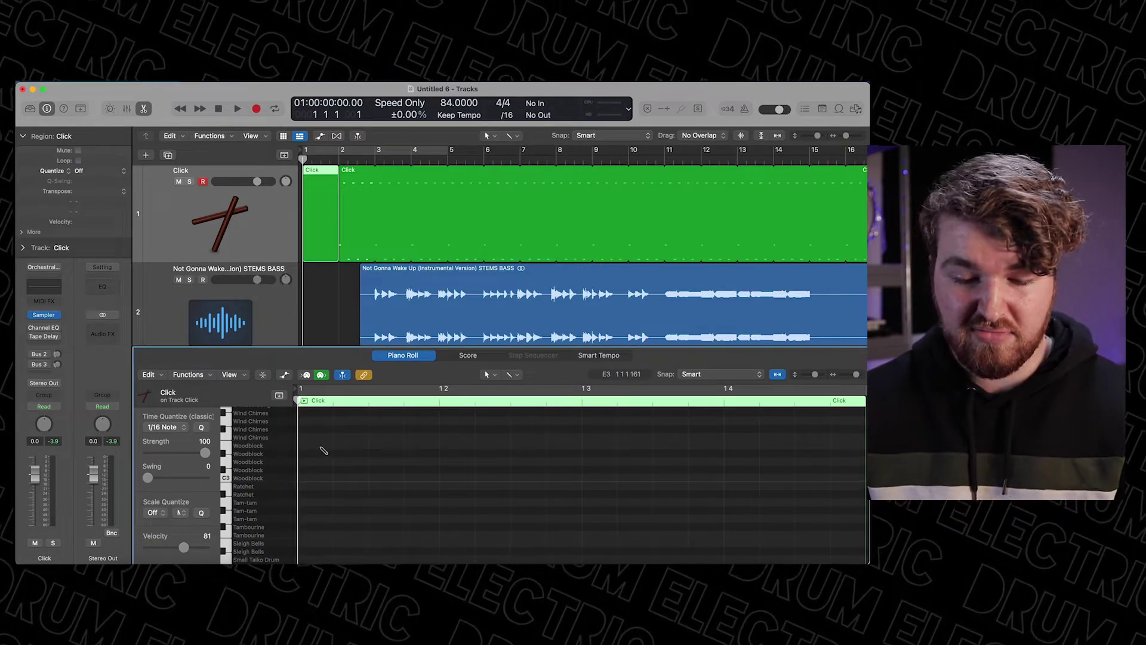
Step: Enter Woodblock notes on beats 1 (highest sound) and 3 (C3) and Shaker notes on beats 2 and 4 of bar 1, with velocity 127
click(321, 445)
click(595, 478)
drag(616, 517, 311, 430)
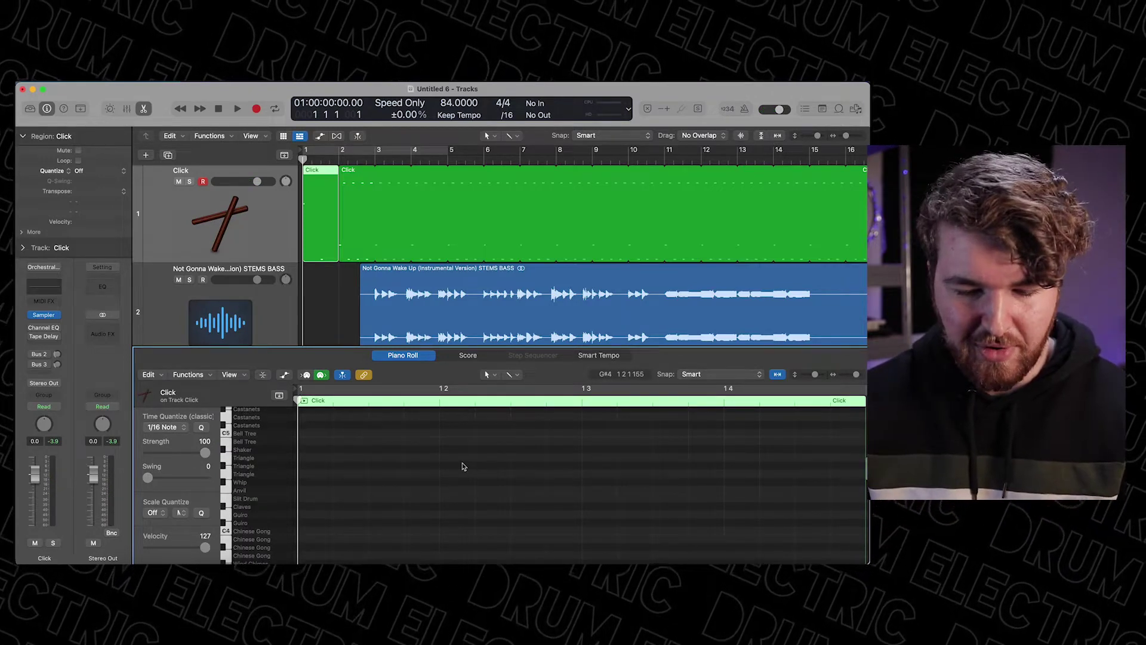
super+click(456, 448)
click(725, 448)
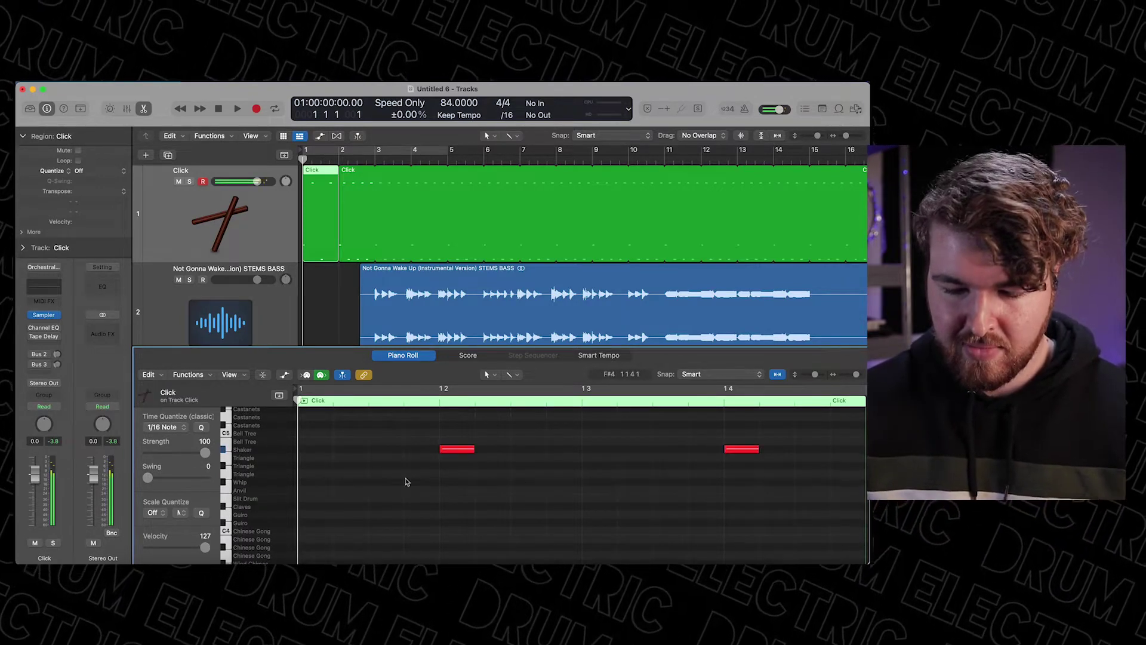
Step: Lower the velocity of both Shaker notes in the bar 1 Click region to 80 and close the note editor
drag(405, 479, 763, 438)
drag(205, 548, 173, 548)
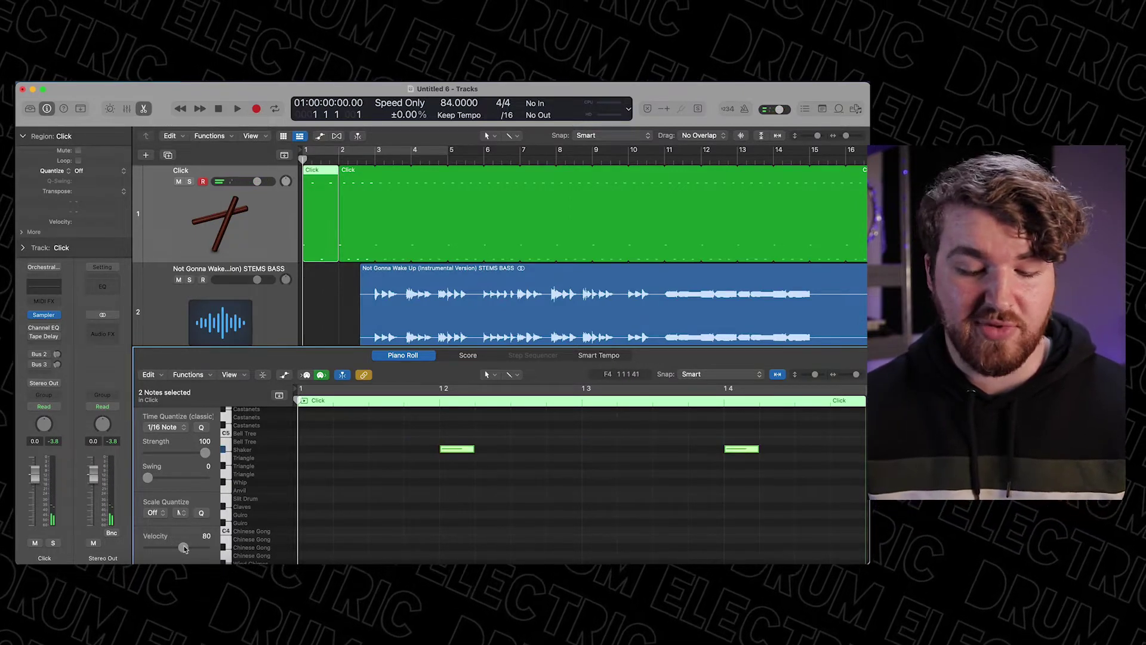
key(p)
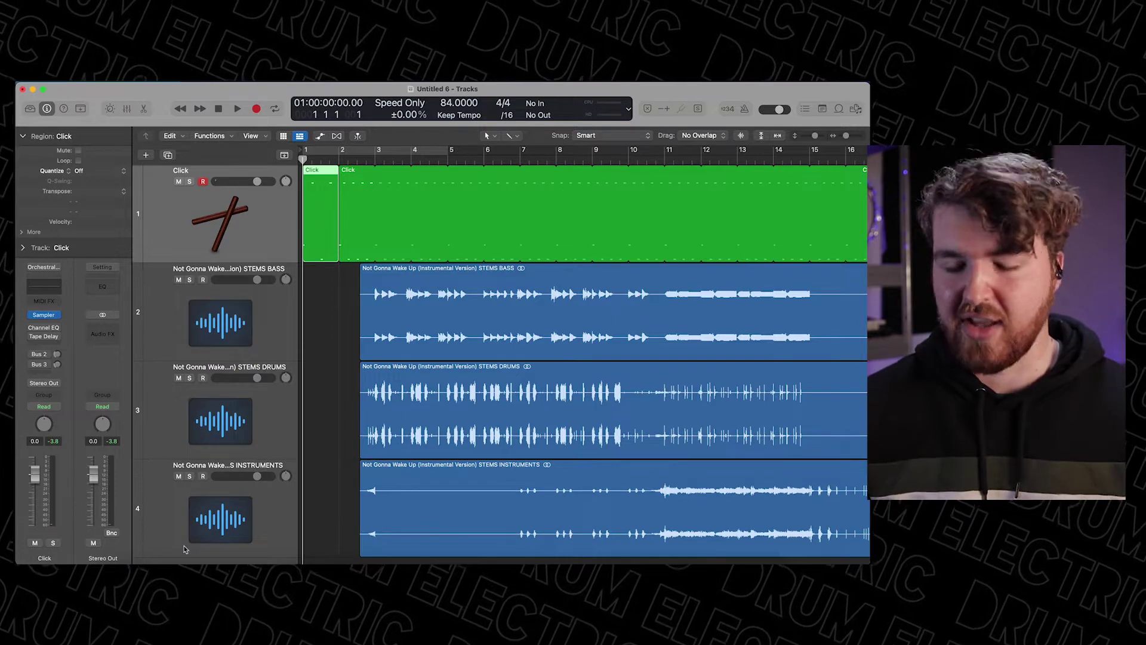
Step: Play the click with the stems from bar 1 and again from around bar 25 to check their alignment
key(space)
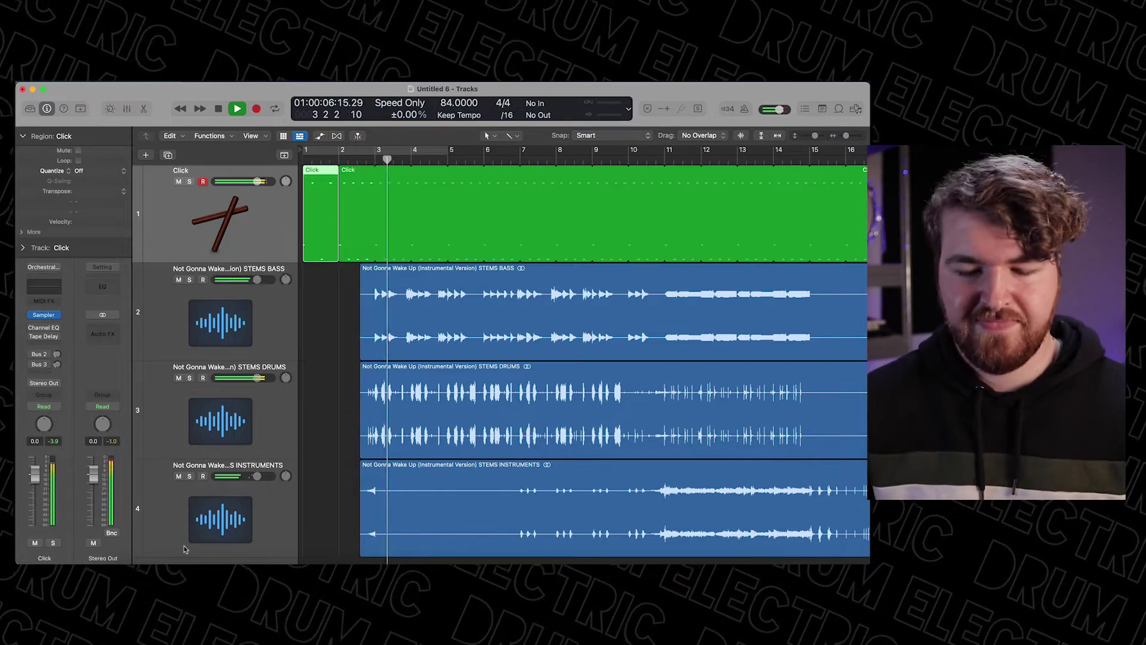
key(space)
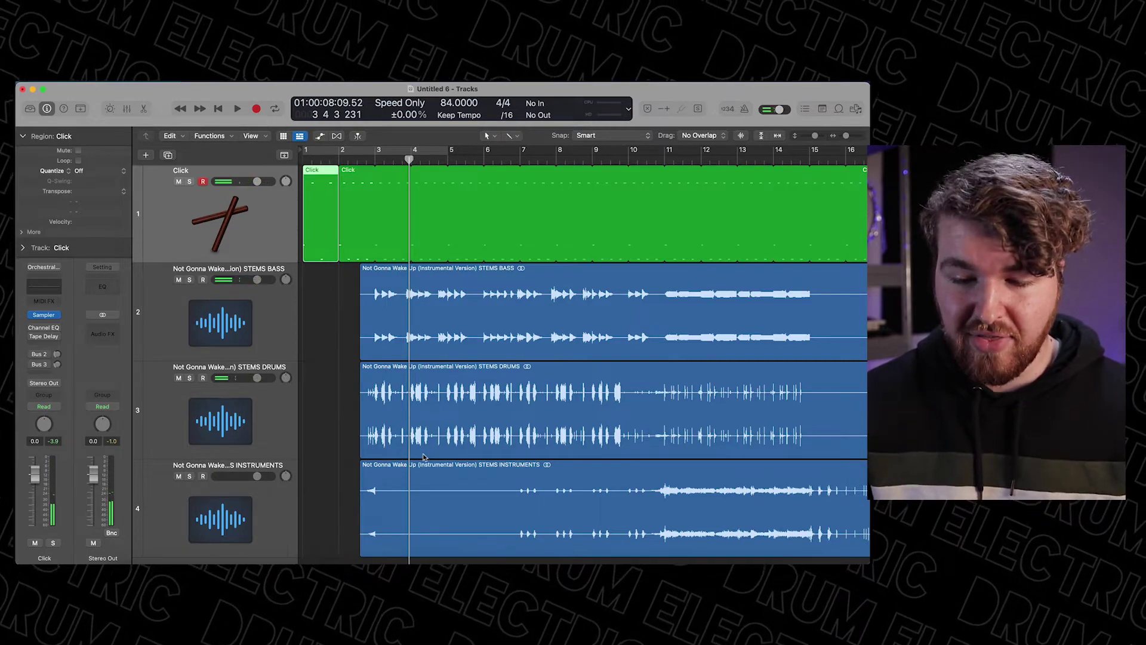
key(super+Left)
click(431, 158)
key(space)
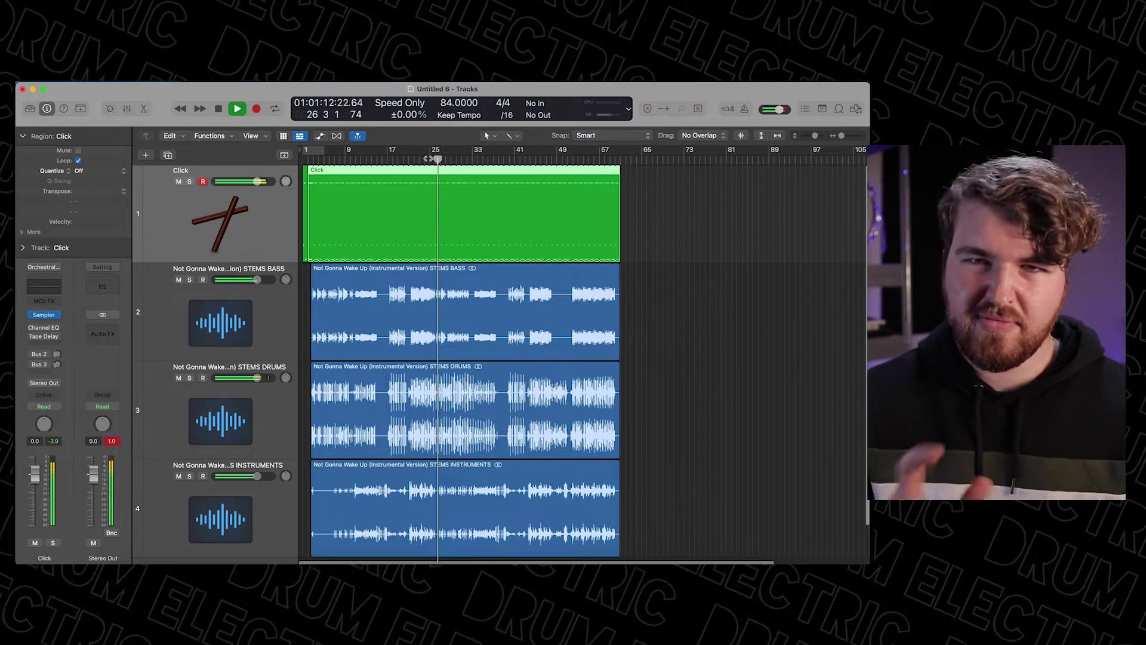
key(space)
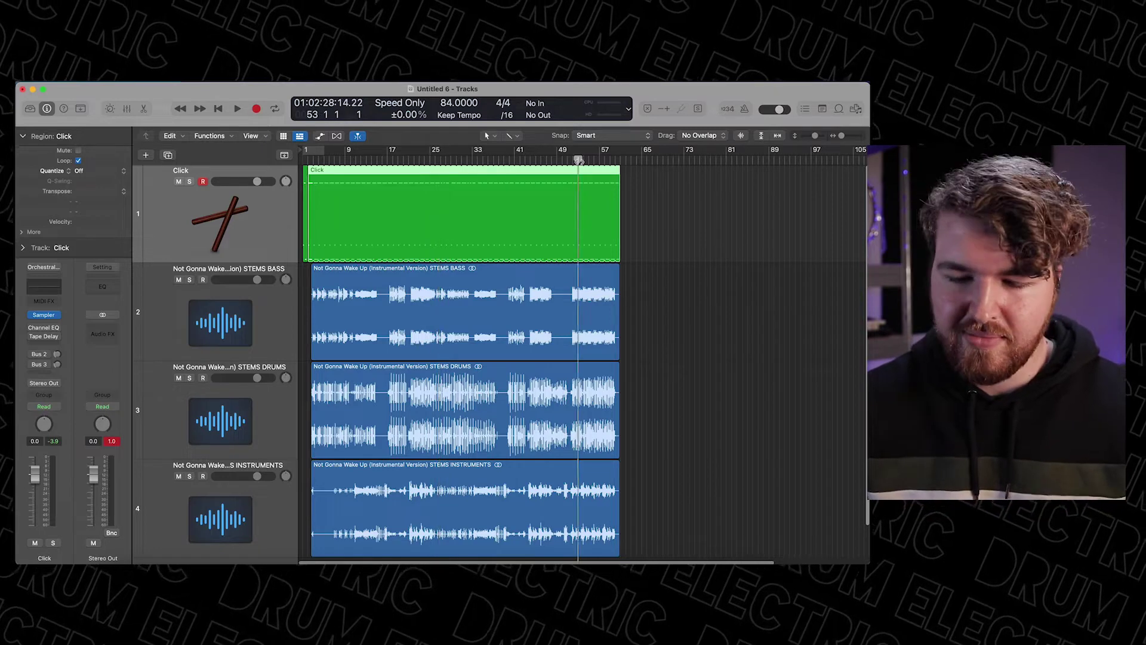
Step: Play the session from bar 53, mute the STEMS DRUMS track, and continue playback without the drums
key(space)
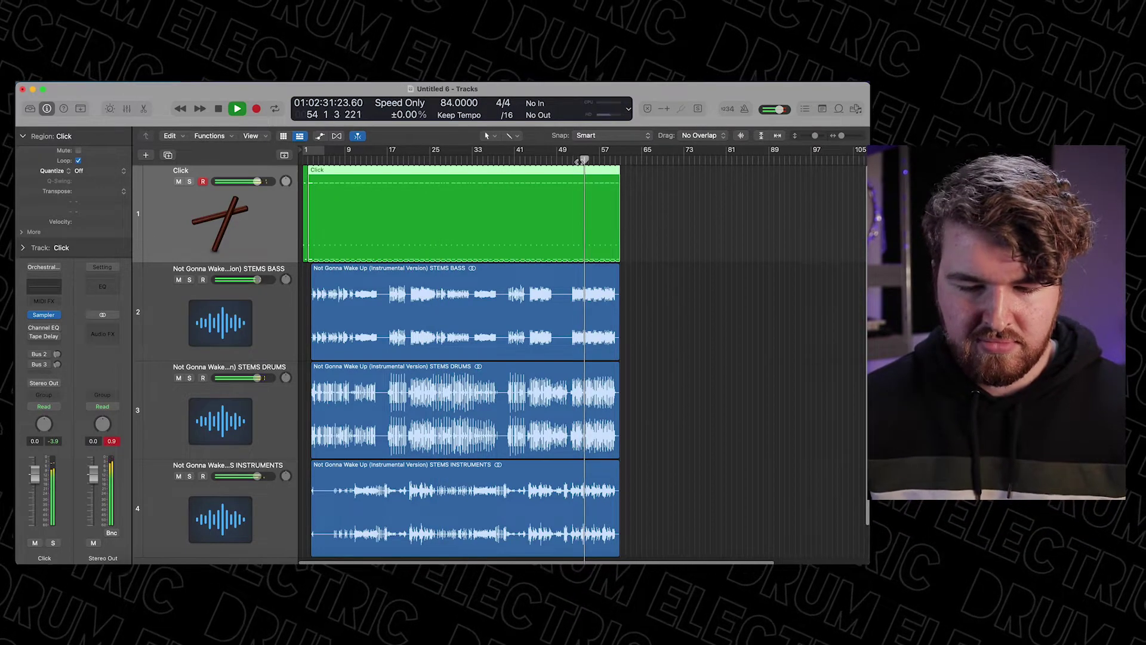
key(space)
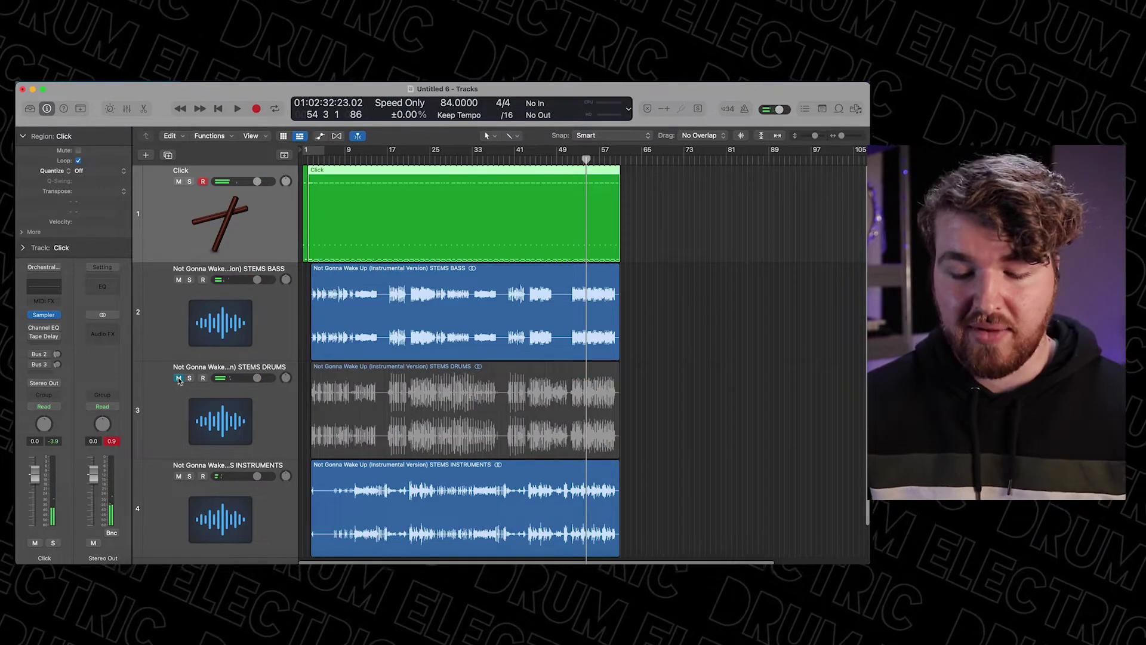
key(space)
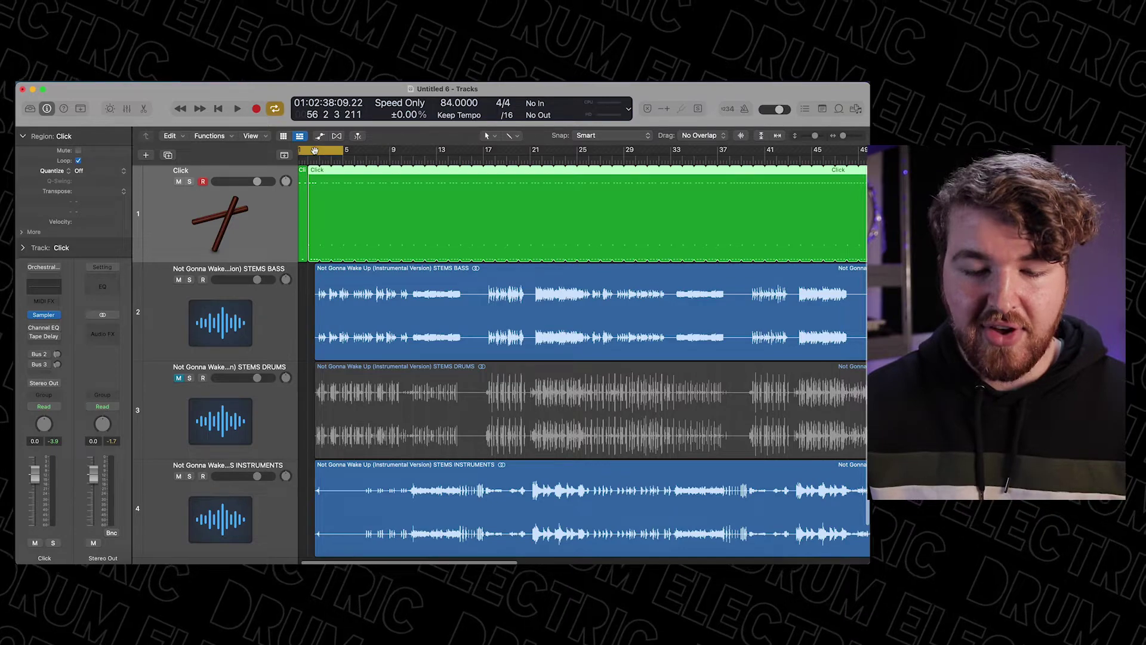
Step: Stretch the cycle range over the whole song from bar 1 to bar 61 and solo the Click track
drag(352, 150, 780, 156)
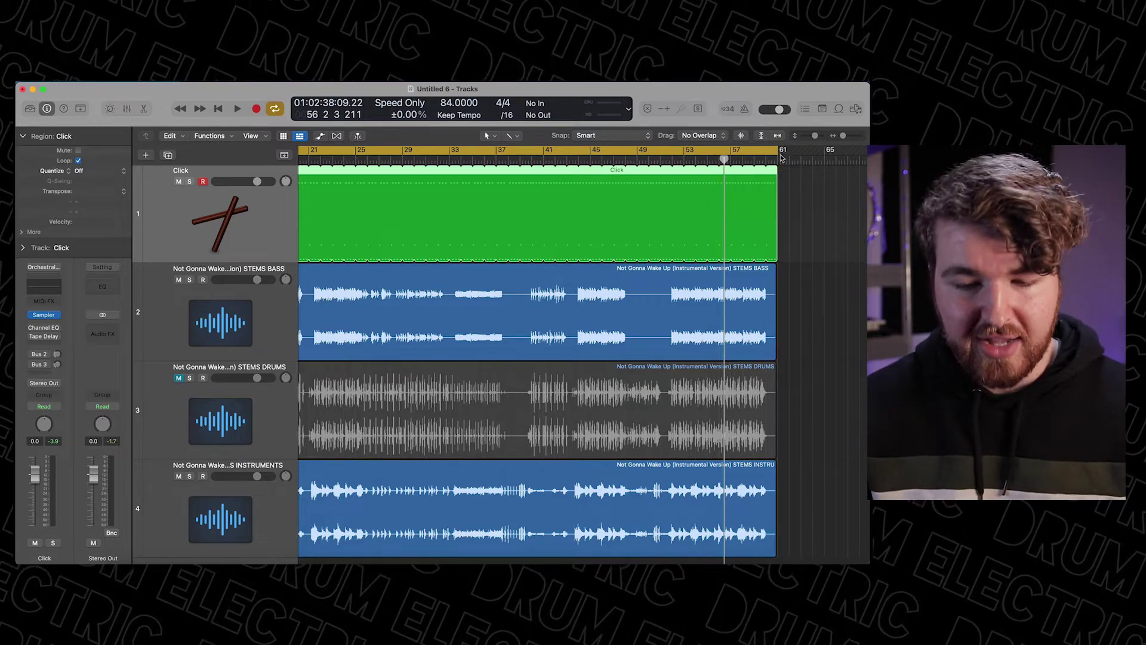
scroll(607, 214, left, 10)
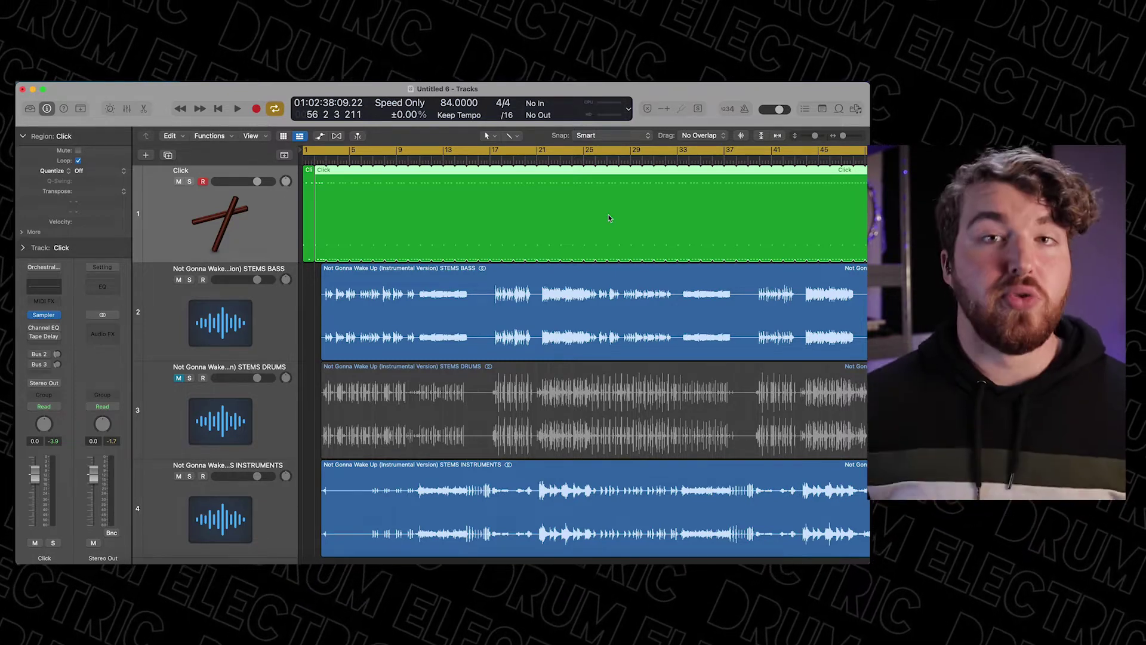
key(s)
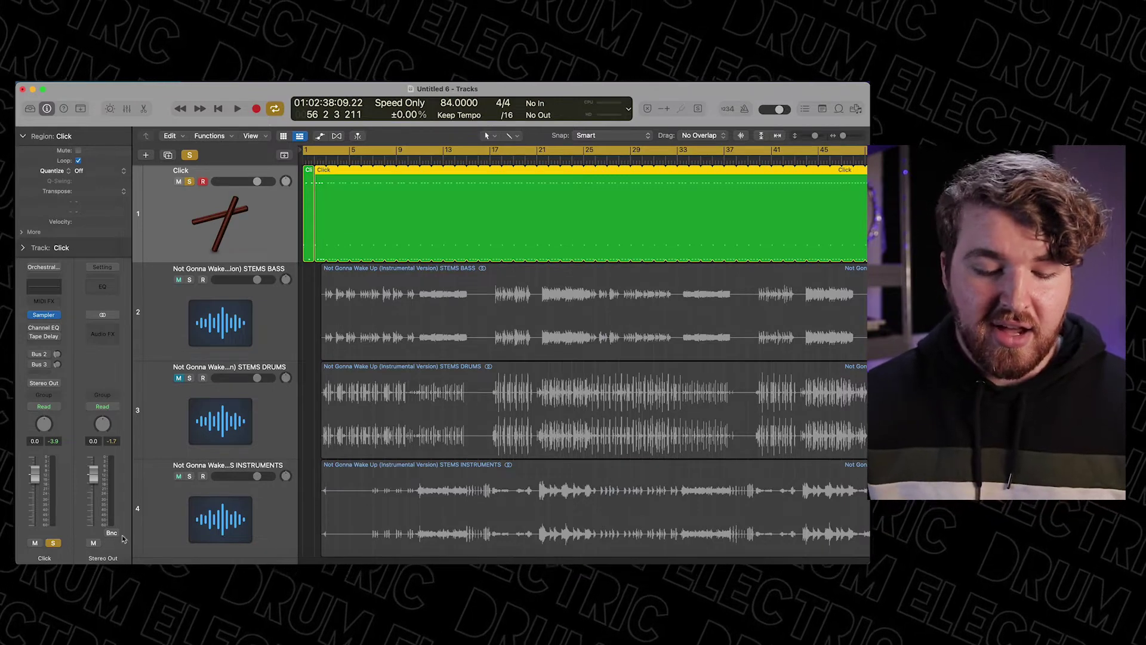
Step: Open the bounce settings for the stereo output and set the sample rate to 44100 for the Wave file
click(110, 534)
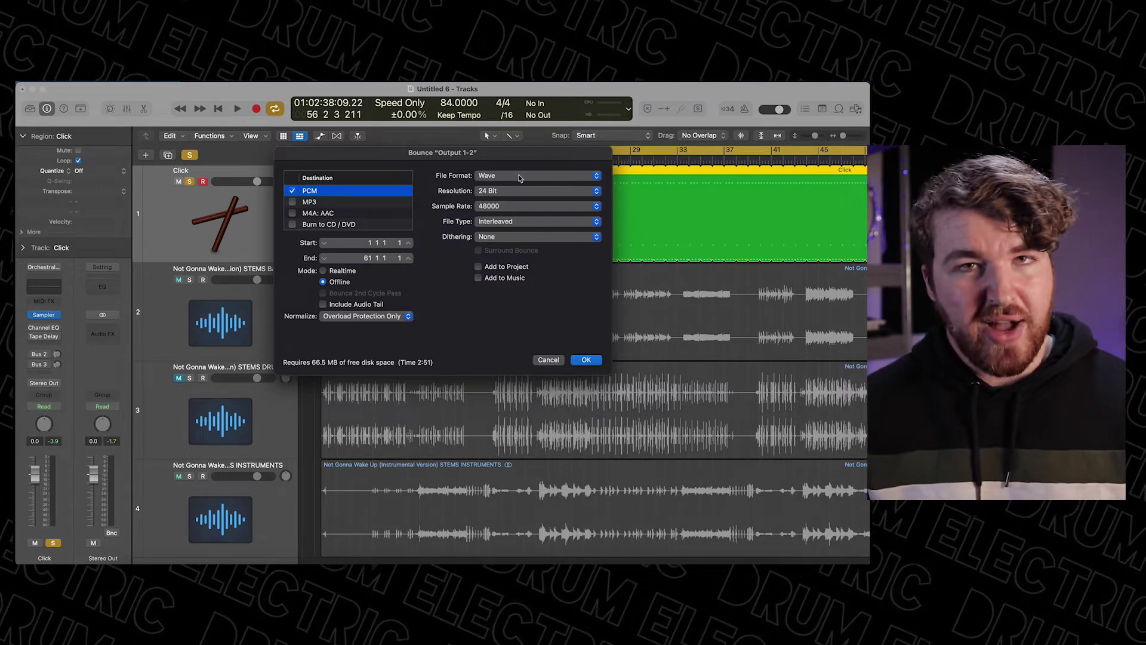
click(511, 205)
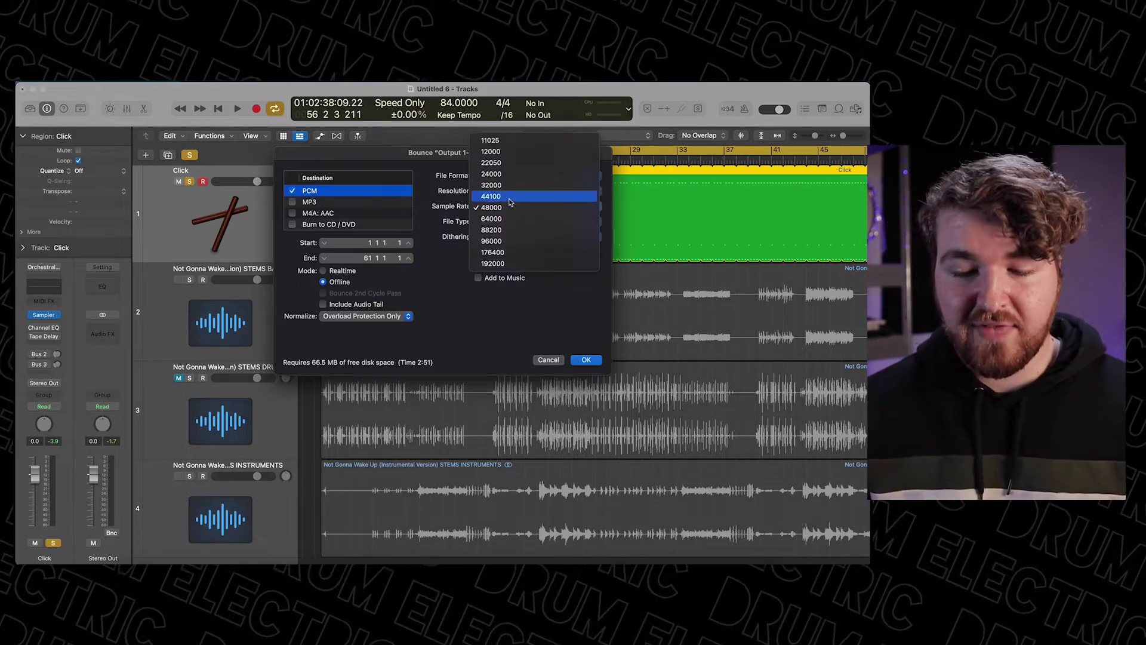
click(511, 197)
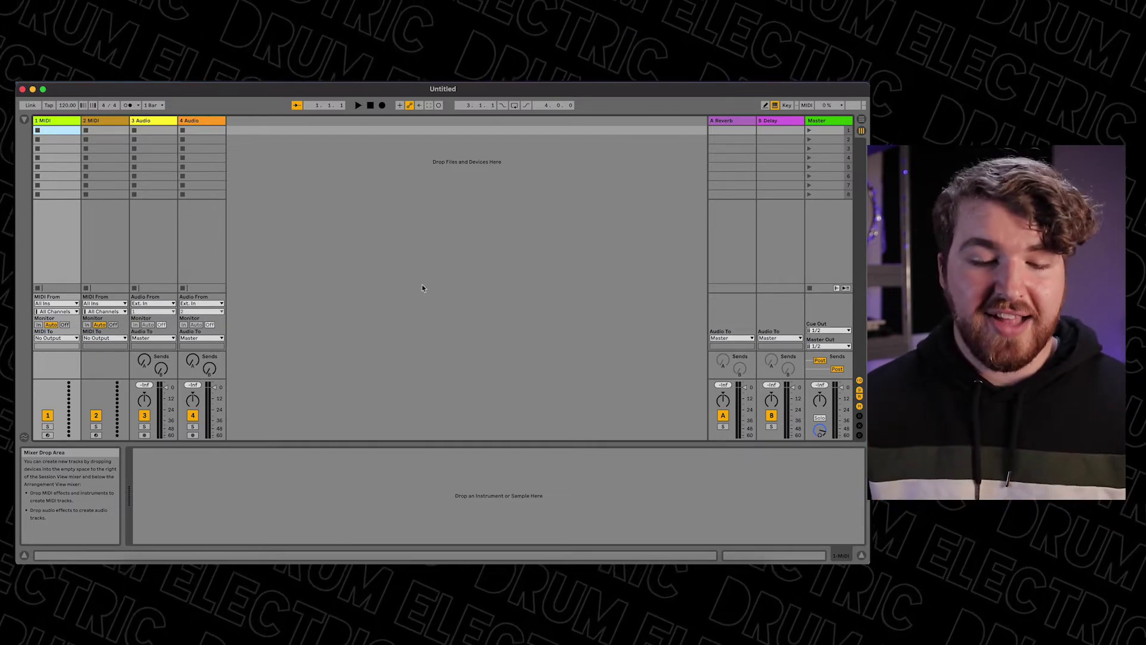
Step: In Ableton Live, look over the default tracks of the new set and switch it to the Arrangement View
click(108, 236)
click(154, 245)
click(207, 245)
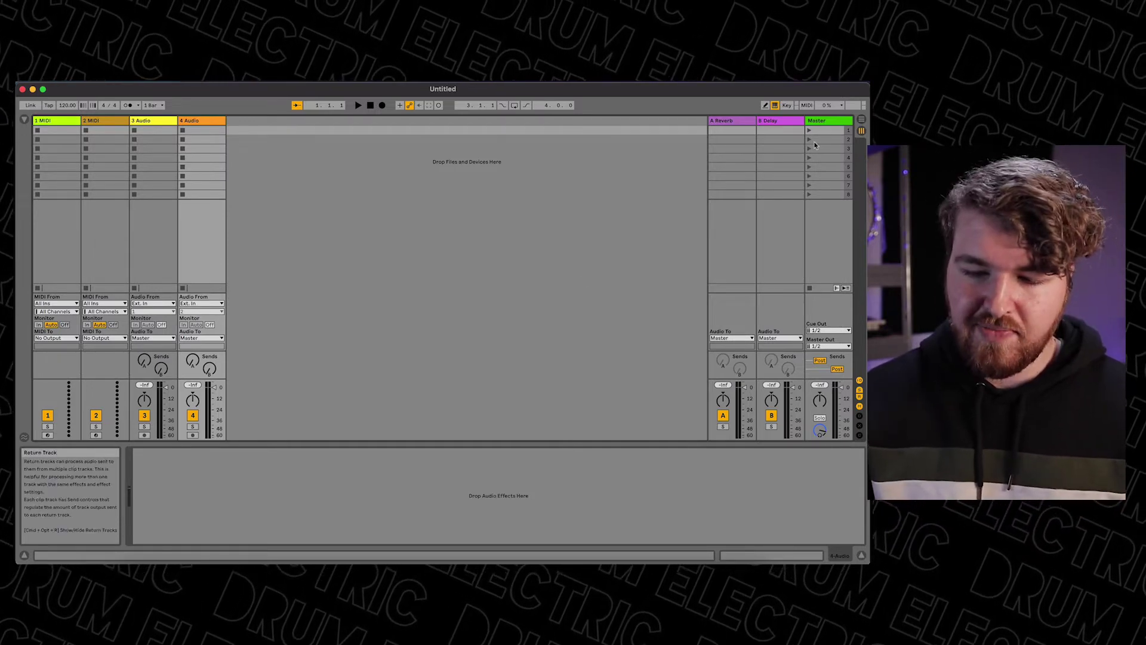
click(862, 121)
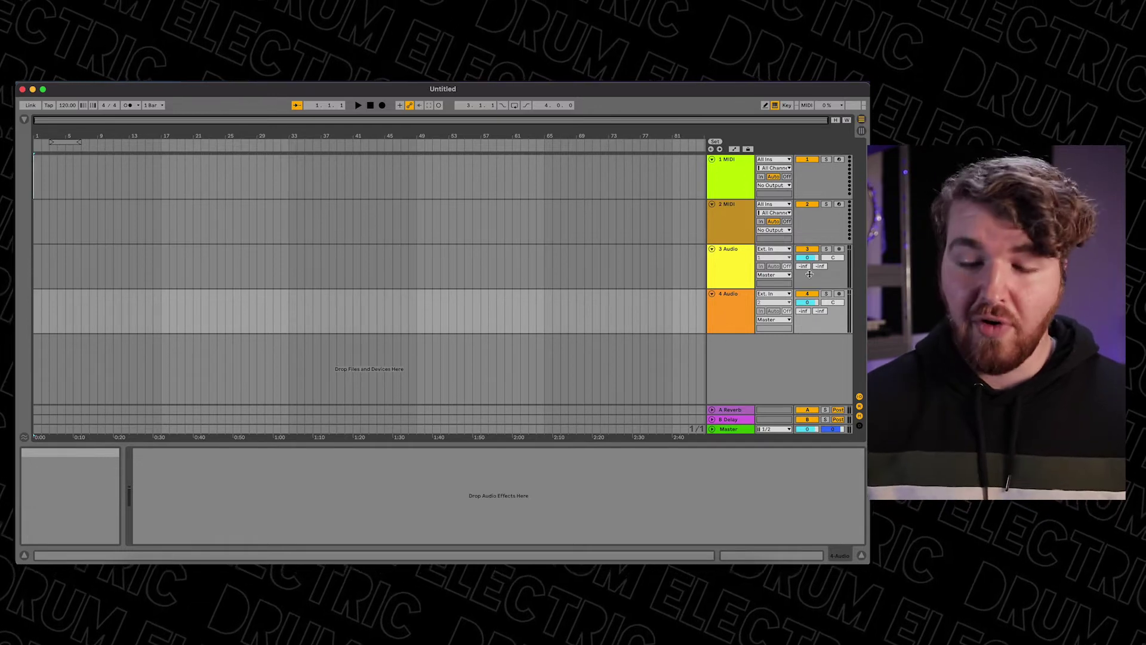
Step: Delete the two MIDI tracks and the Reverb and Delay return tracks from the arrangement
click(749, 177)
key(Delete)
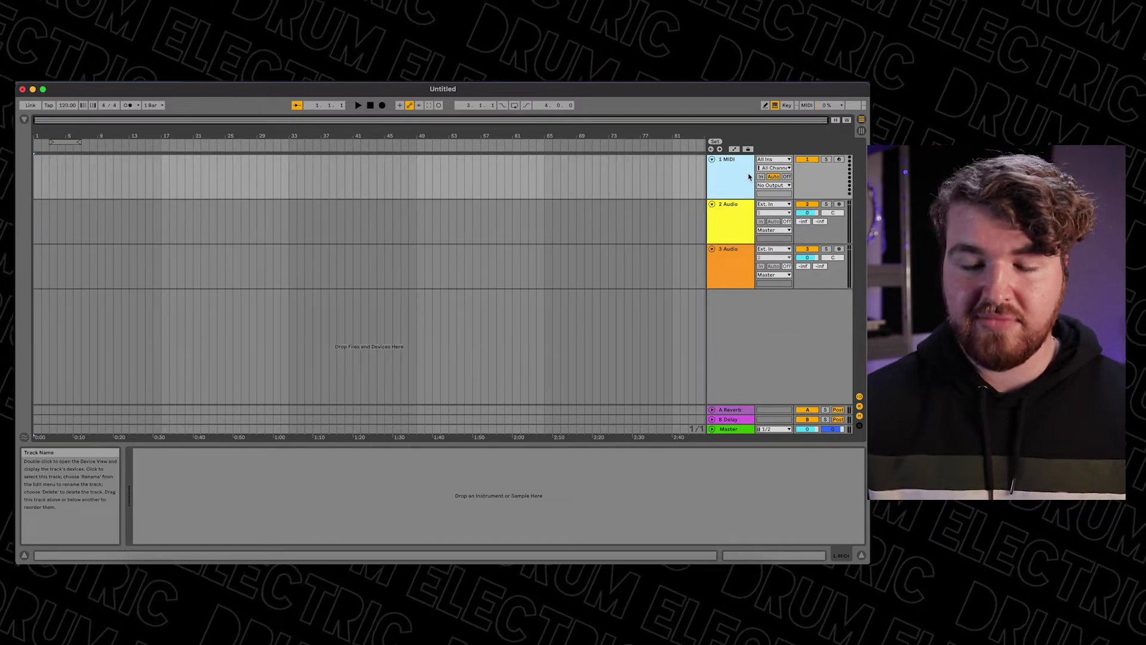
key(Delete)
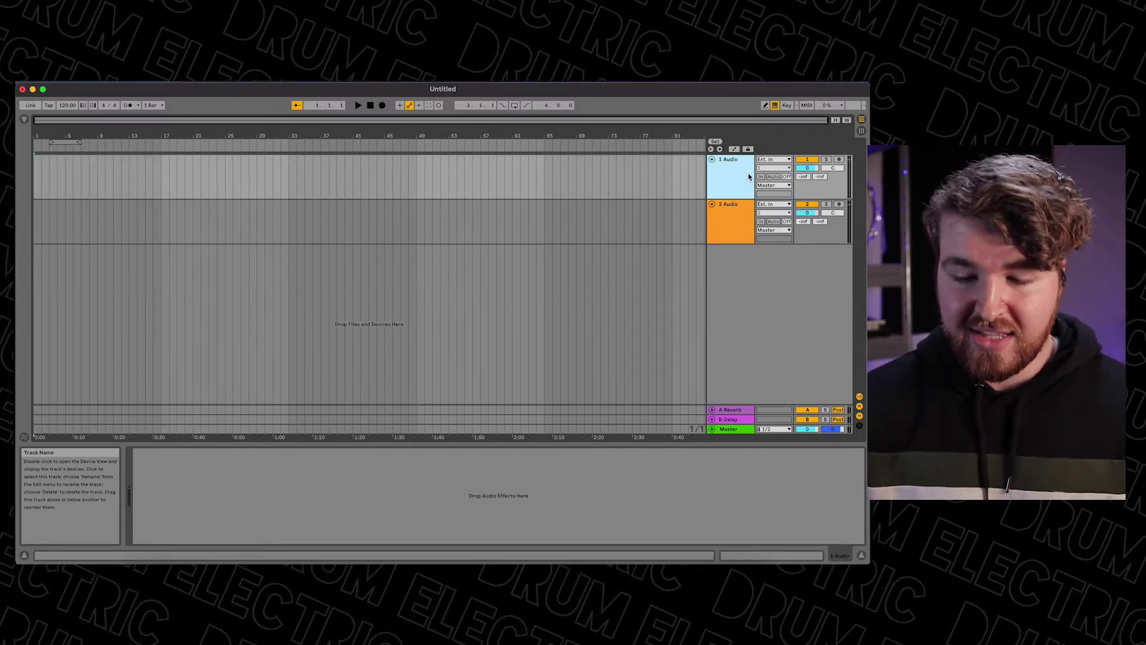
click(729, 409)
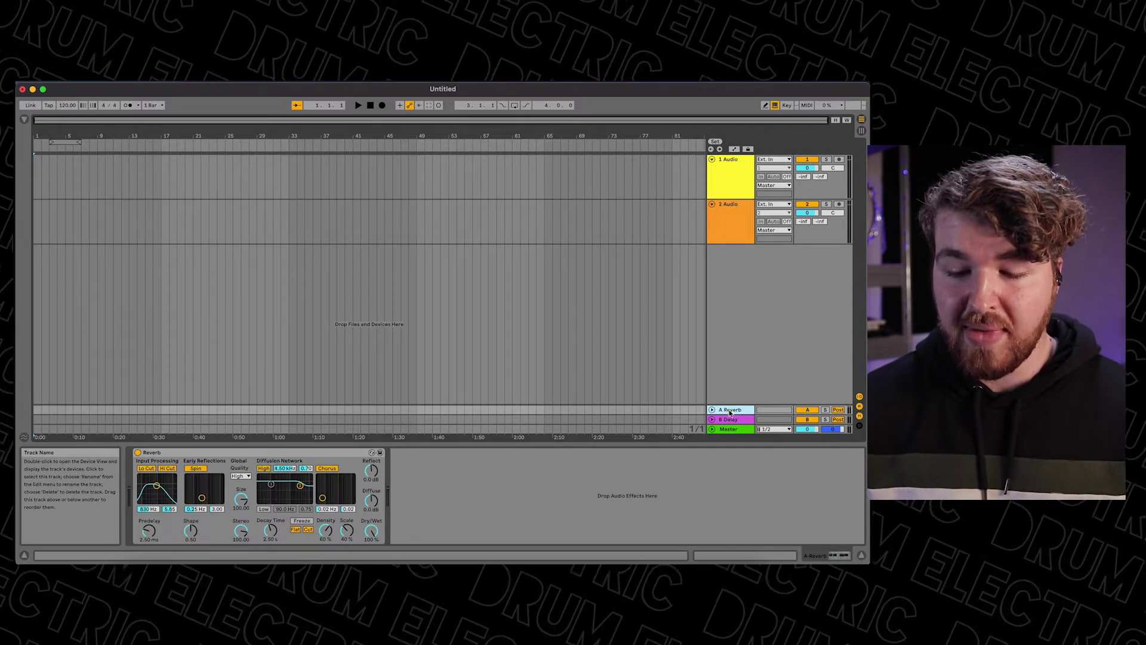
key(Delete)
key(Delete)
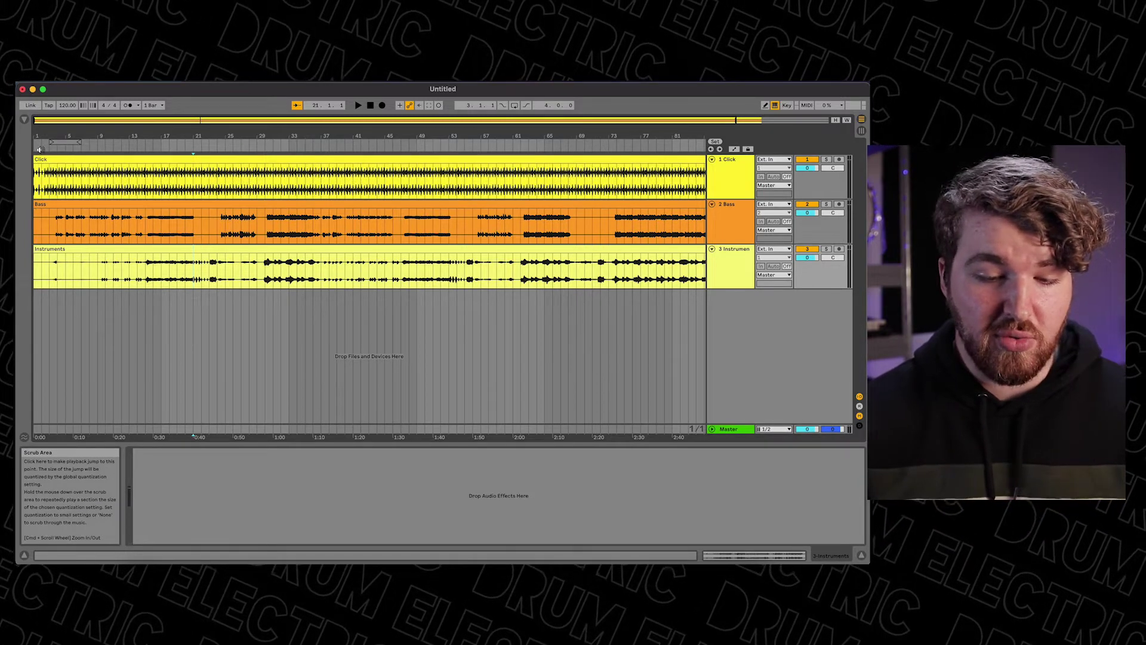
Step: Play the imported Click, Bass and Instruments tracks from bar 21 and again near the end of the song
key(space)
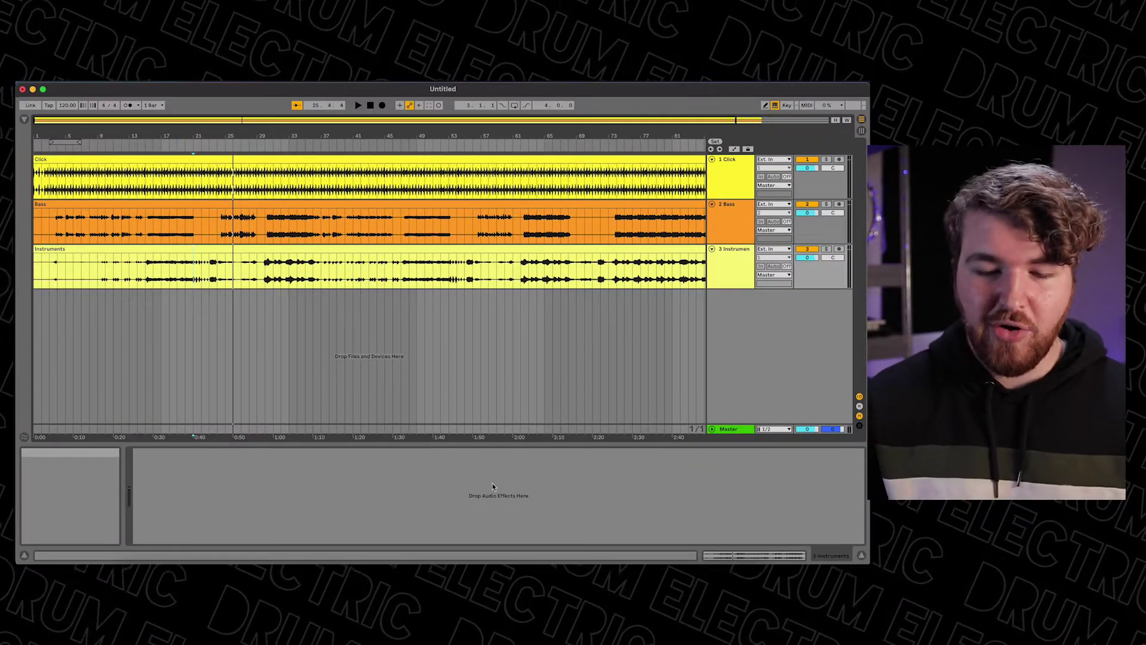
scroll(534, 371, right, 5)
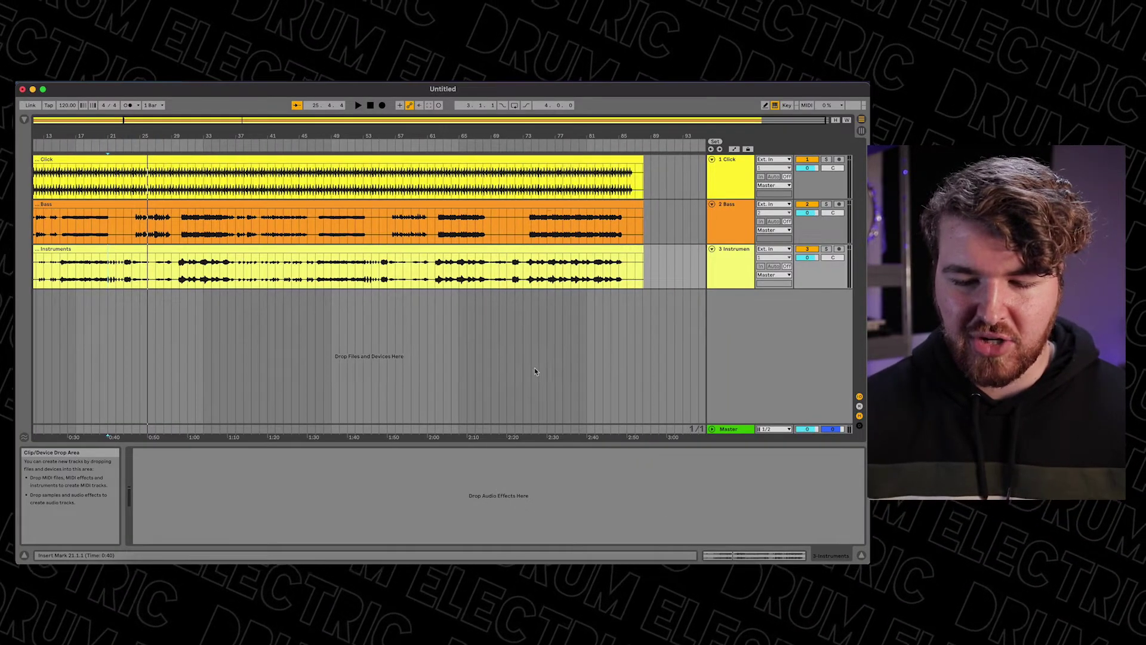
click(553, 334)
key(space)
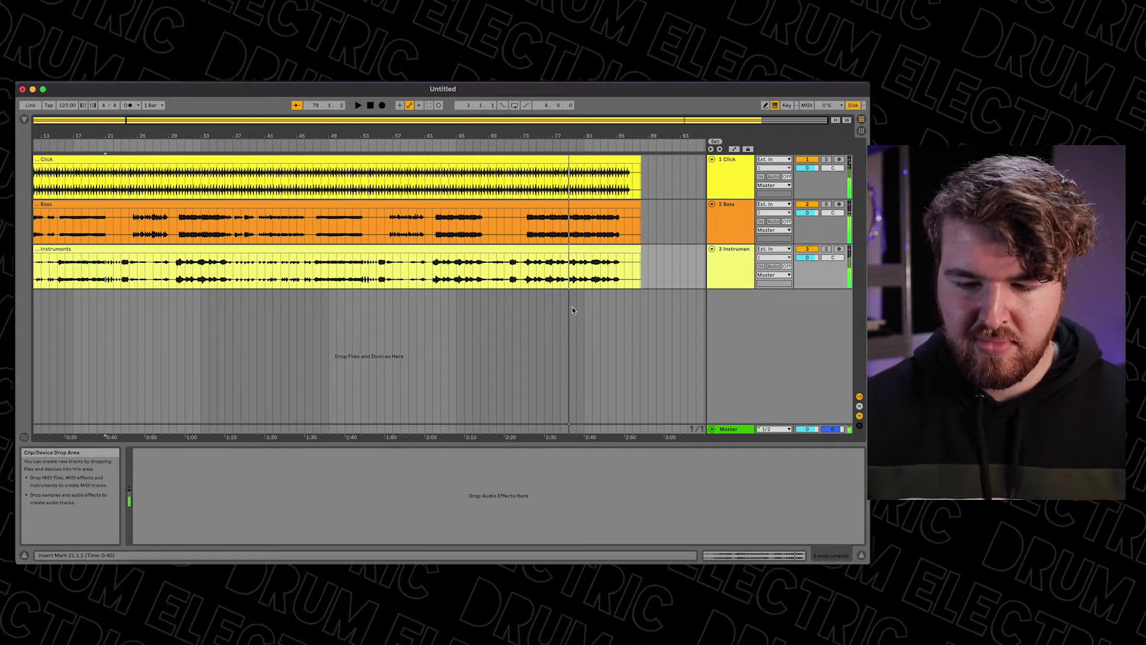
Step: Unfold the Master track, turn on automation mode, and show the Mixer's Song Tempo envelope
scroll(571, 310, left, 5)
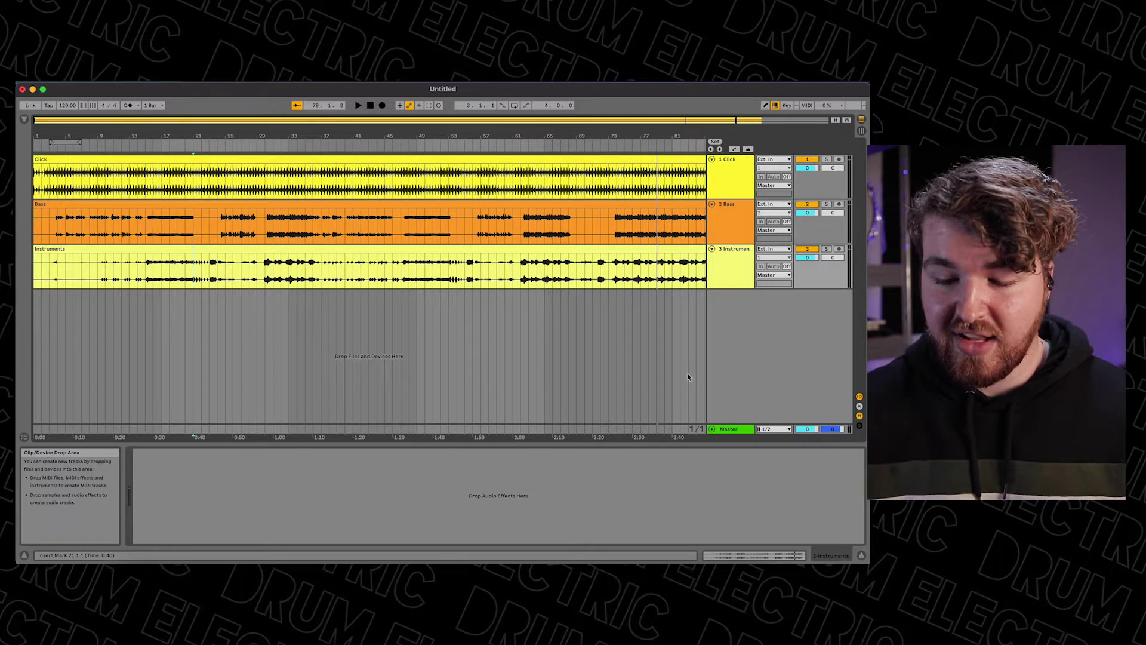
click(712, 429)
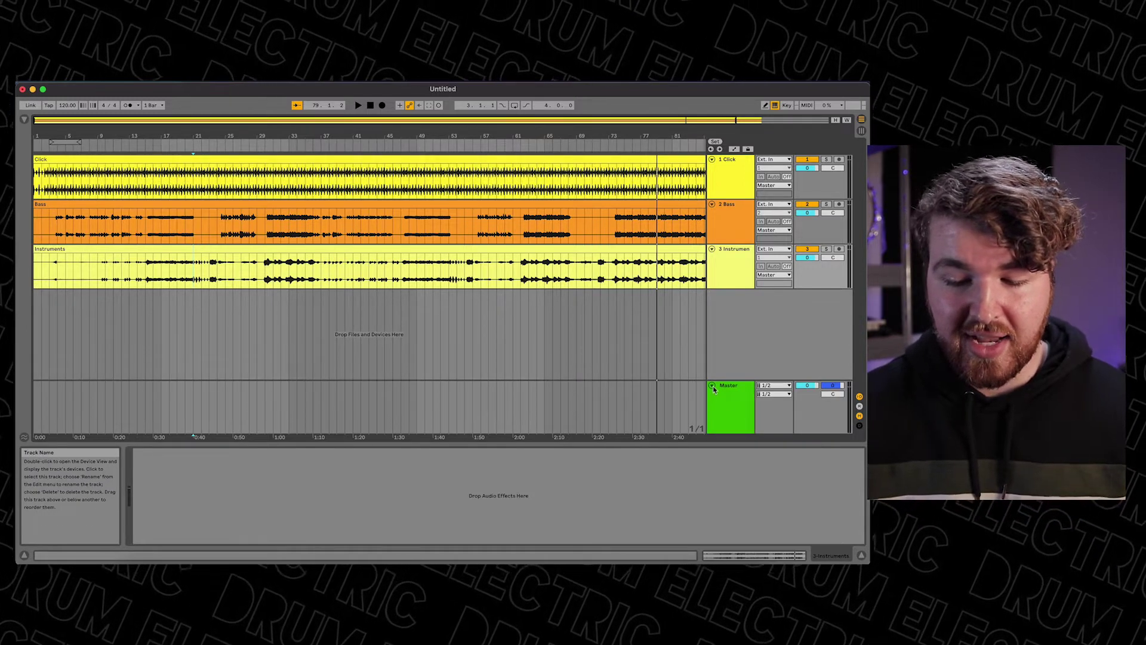
click(729, 403)
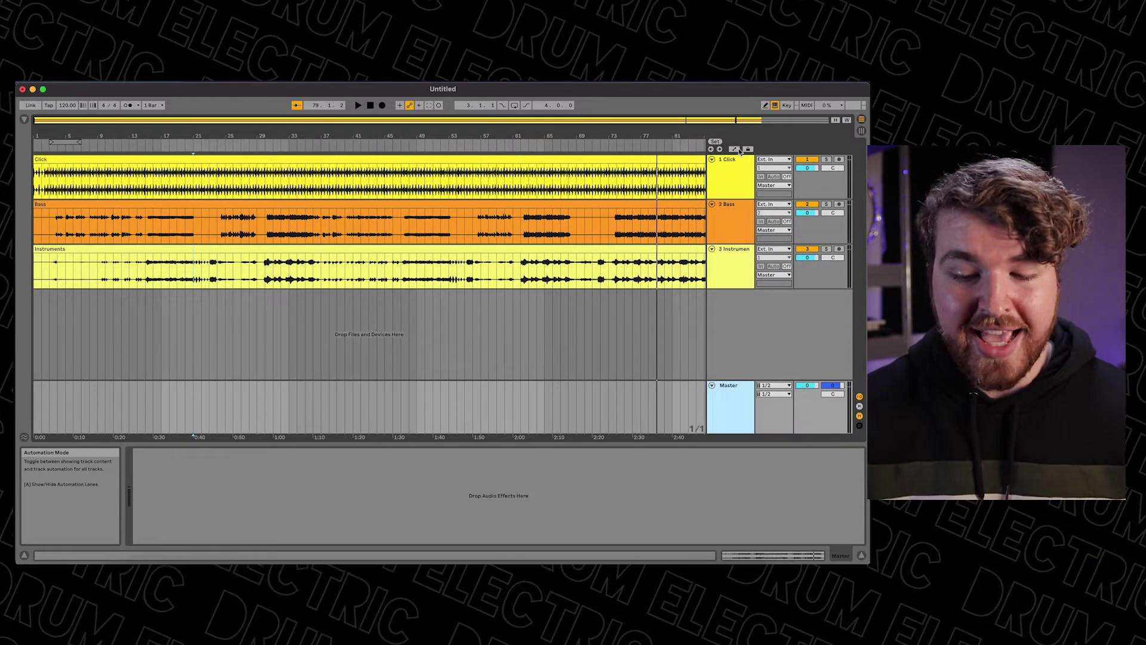
click(735, 150)
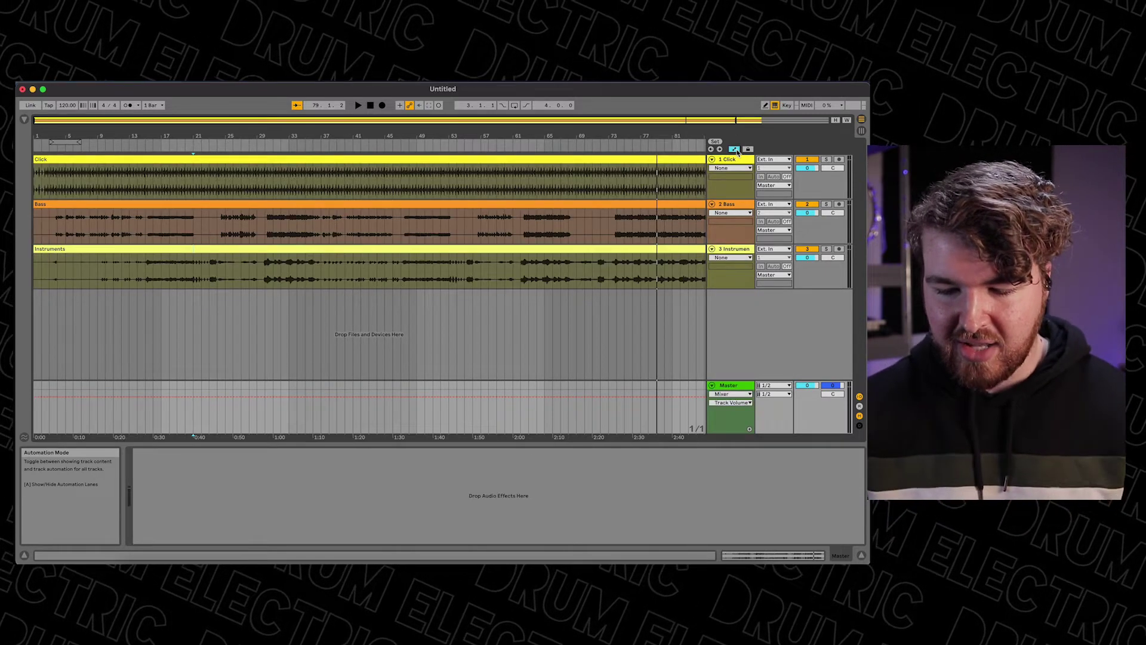
click(725, 394)
click(733, 403)
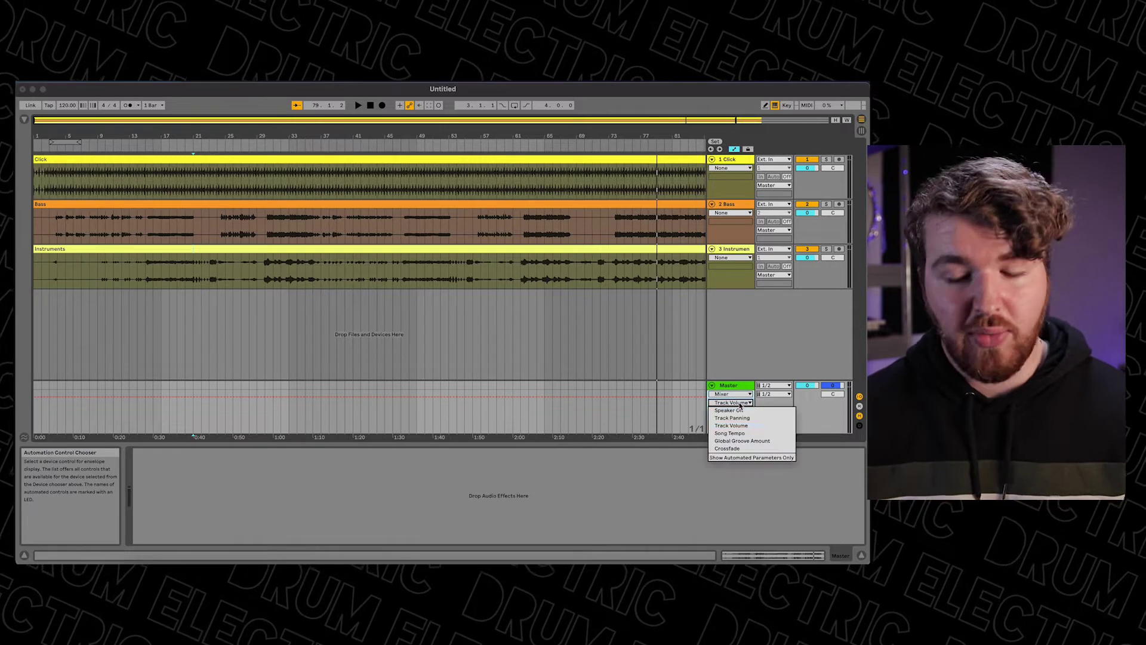
click(730, 433)
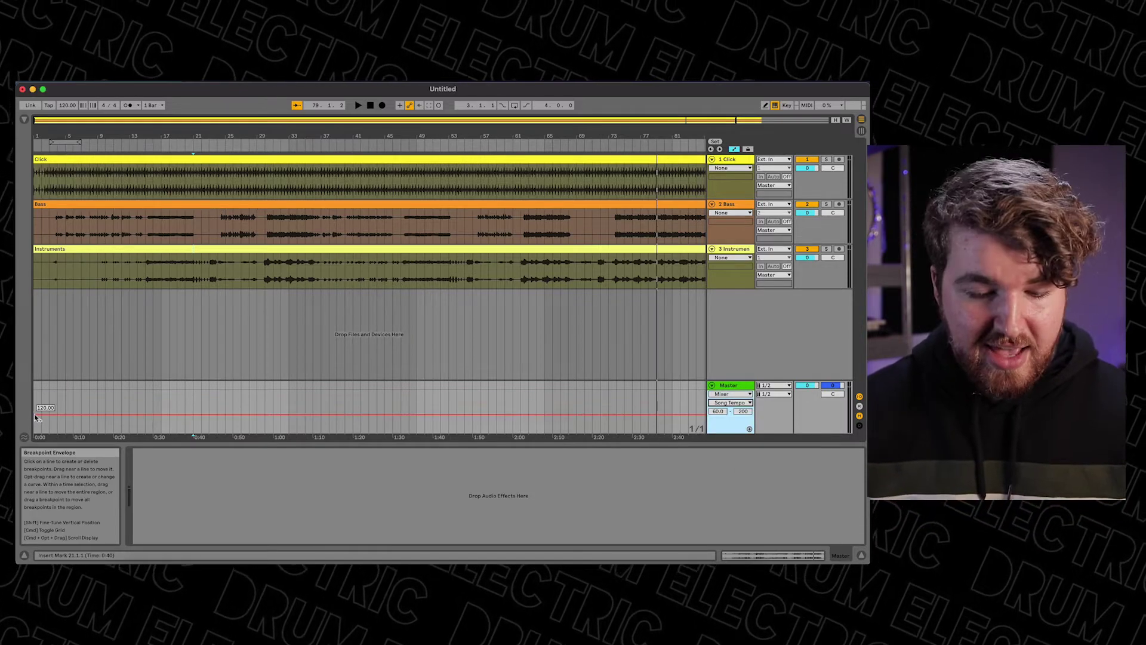
Step: Set the song tempo to 84 BPM and add a tempo breakpoint at the start of the arrangement
click(68, 106)
text(84)
key(Return)
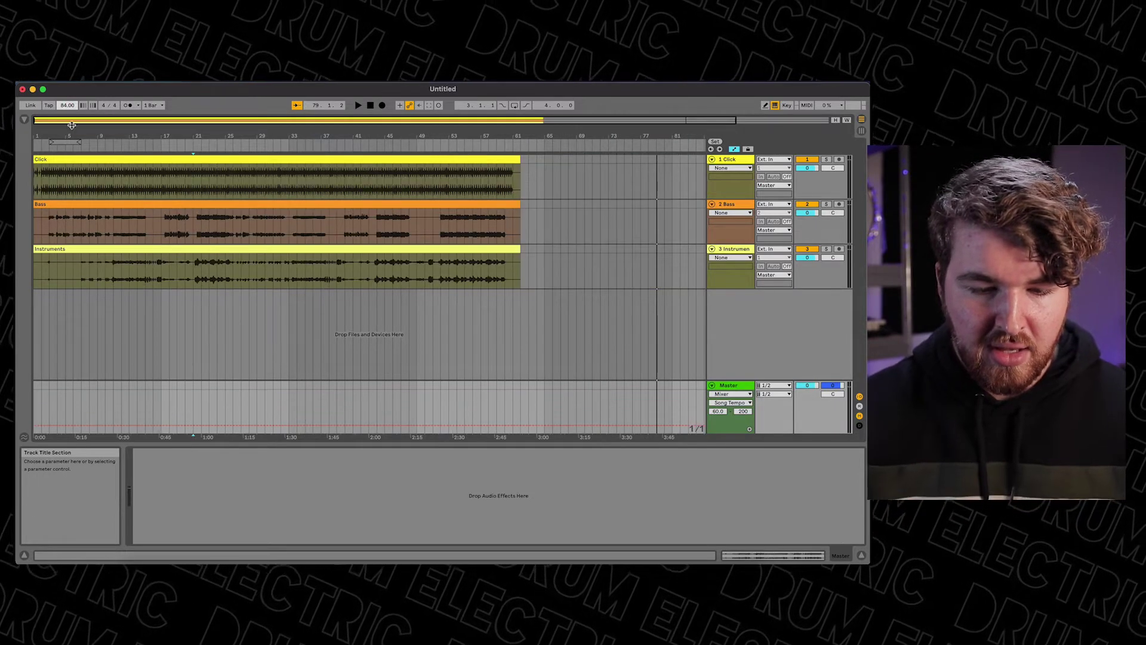
click(34, 425)
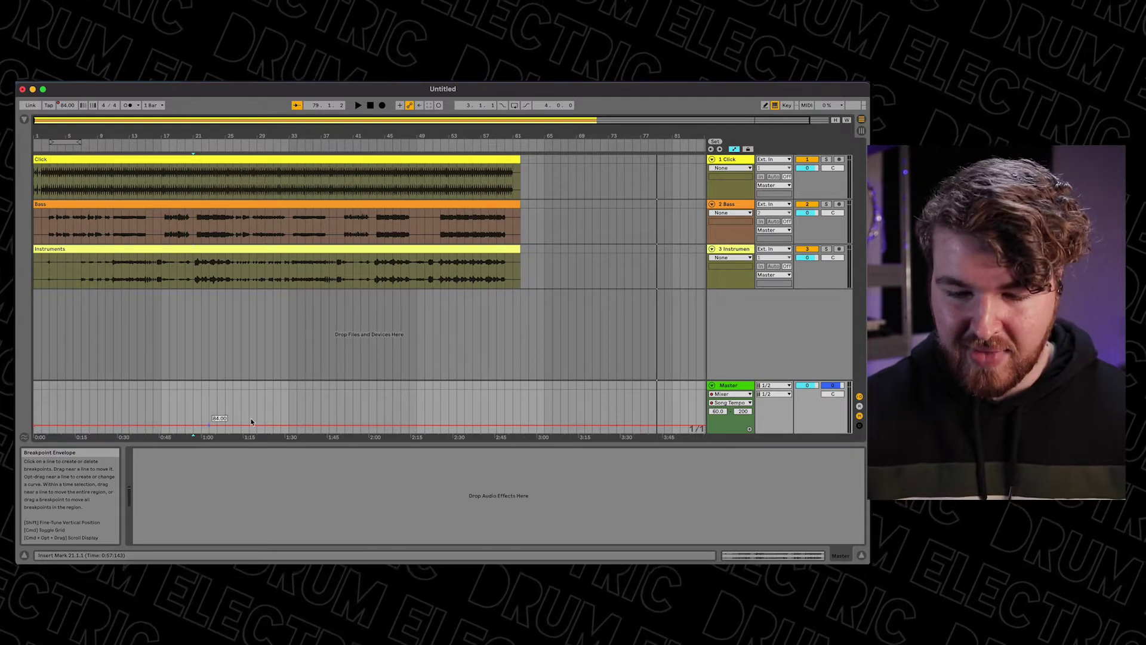
Step: Add a Song Tempo breakpoint at bar 61 and ramp the tempo up to 108 BPM at bar 63
scroll(515, 358, up, 10)
scroll(515, 360, up, 3)
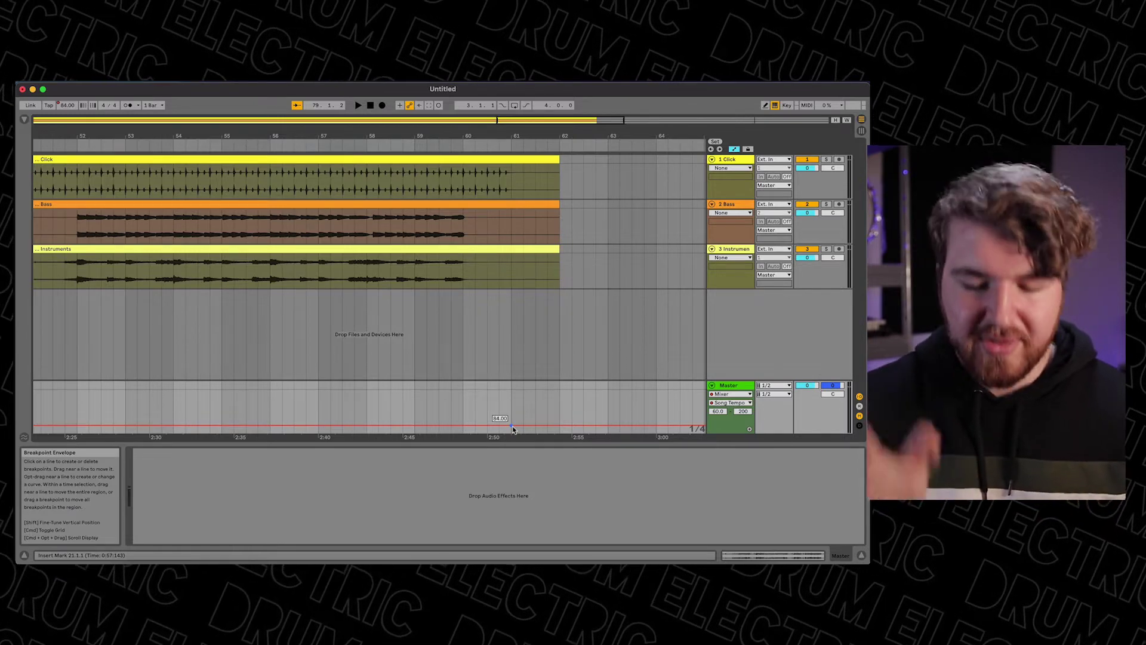
click(512, 426)
drag(610, 426, 608, 418)
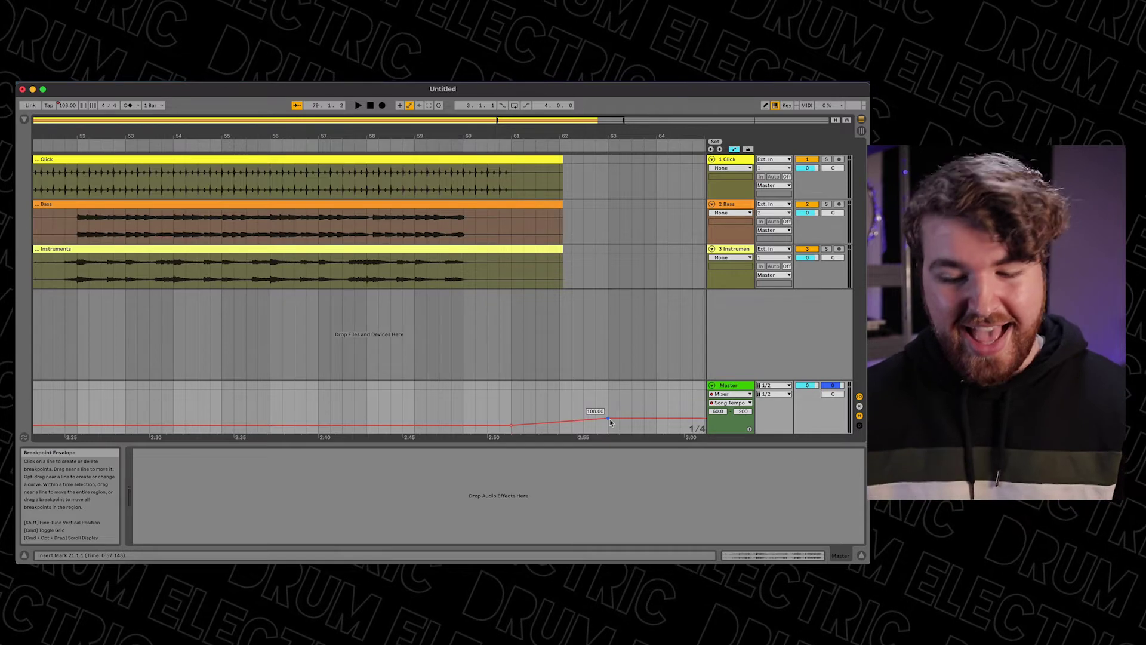
scroll(610, 418, left, 10)
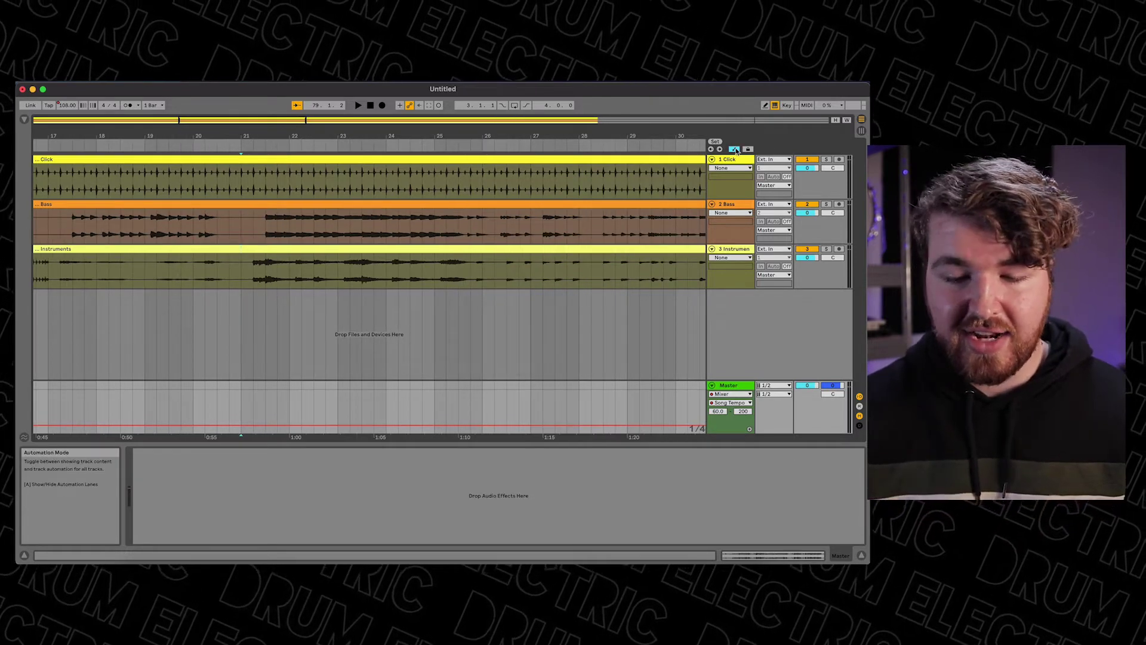
Step: Turn off automation mode and play the arrangement from the start of the song
click(736, 149)
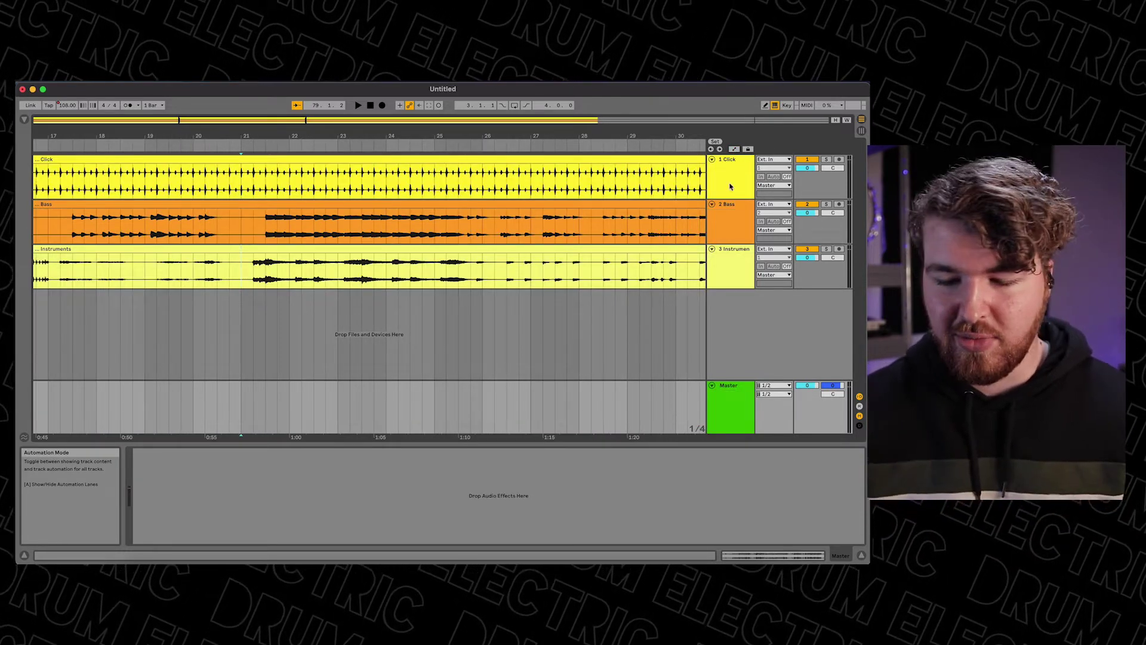
drag(334, 143, 338, 106)
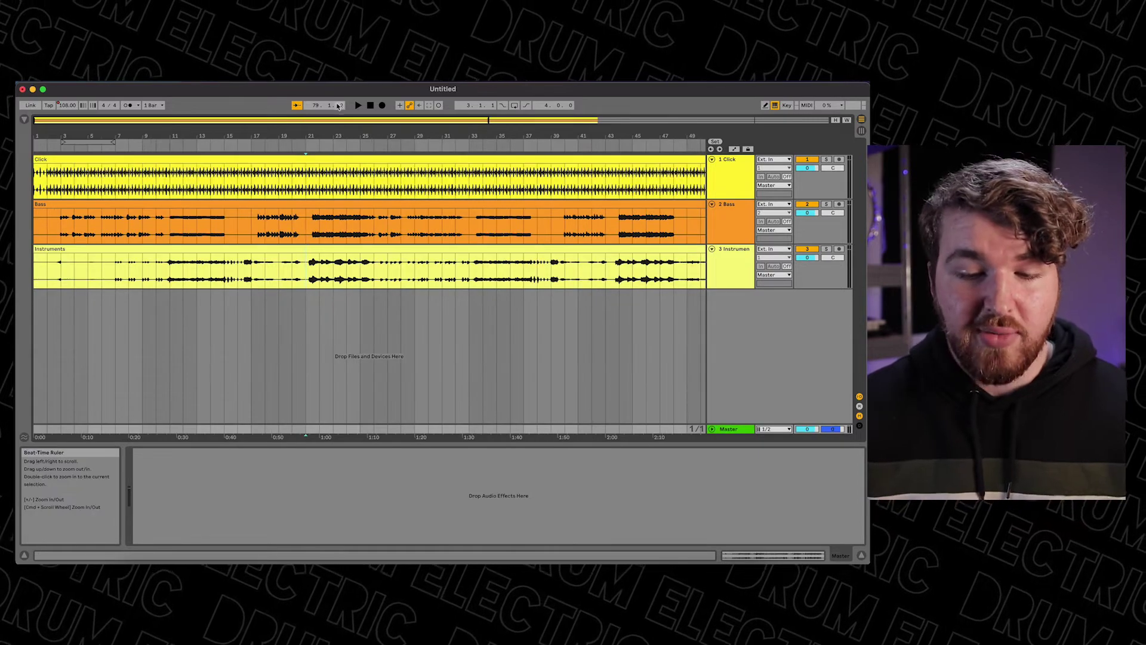
key(Home)
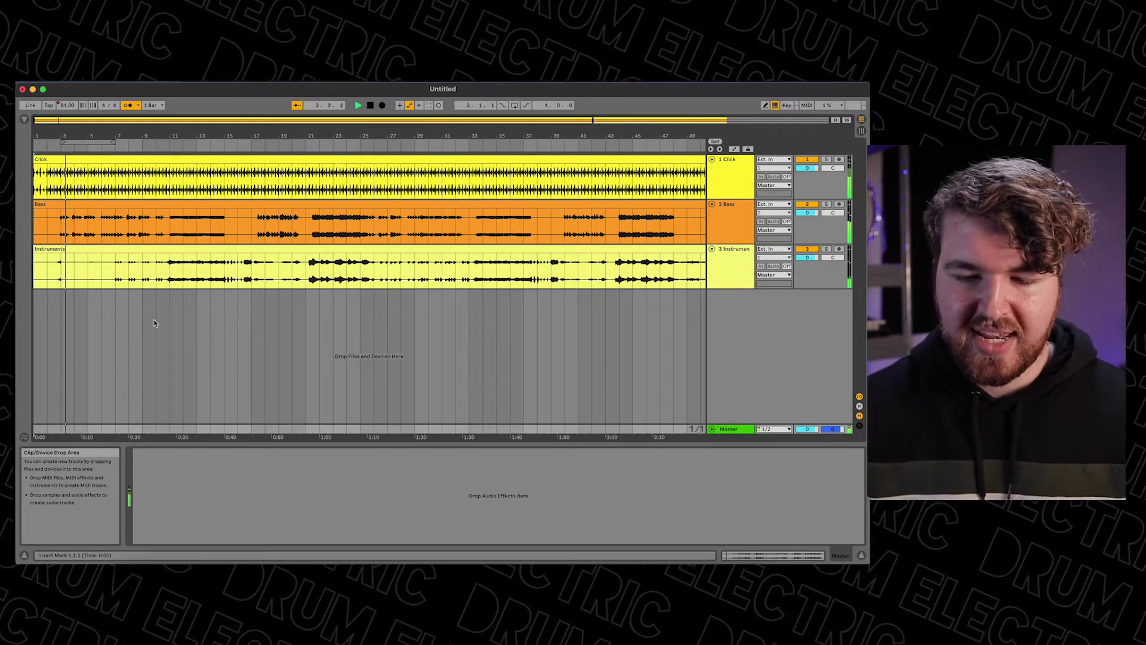
Step: Check playback and the tempo change from about bars 44, 57 and 61 through the end of the song
click(624, 147)
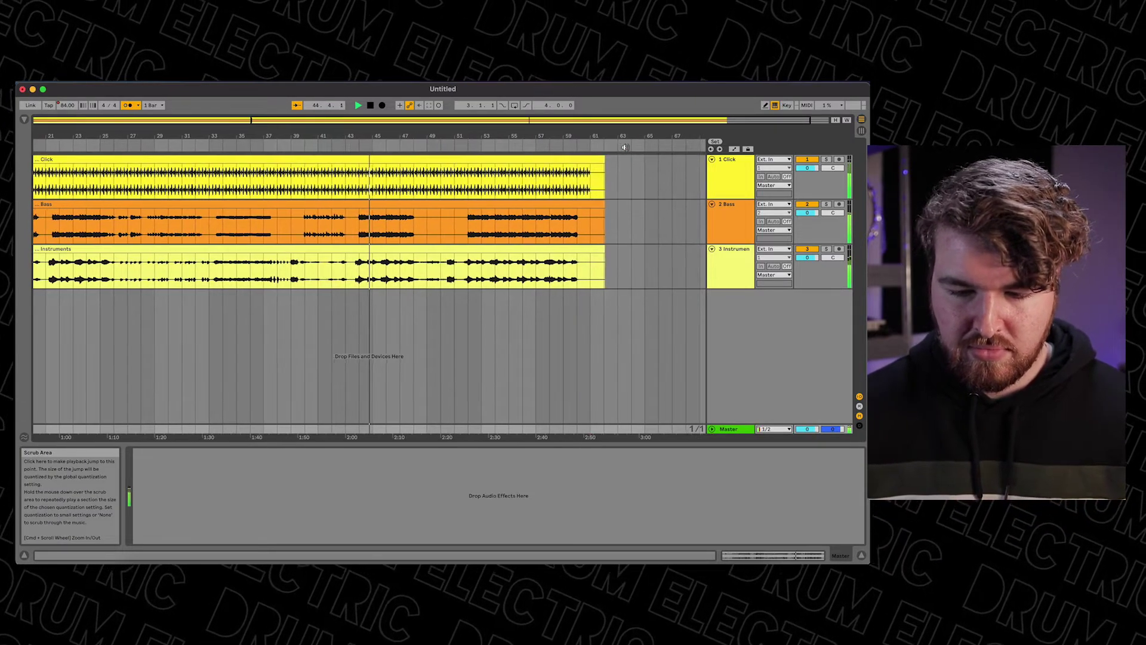
click(526, 147)
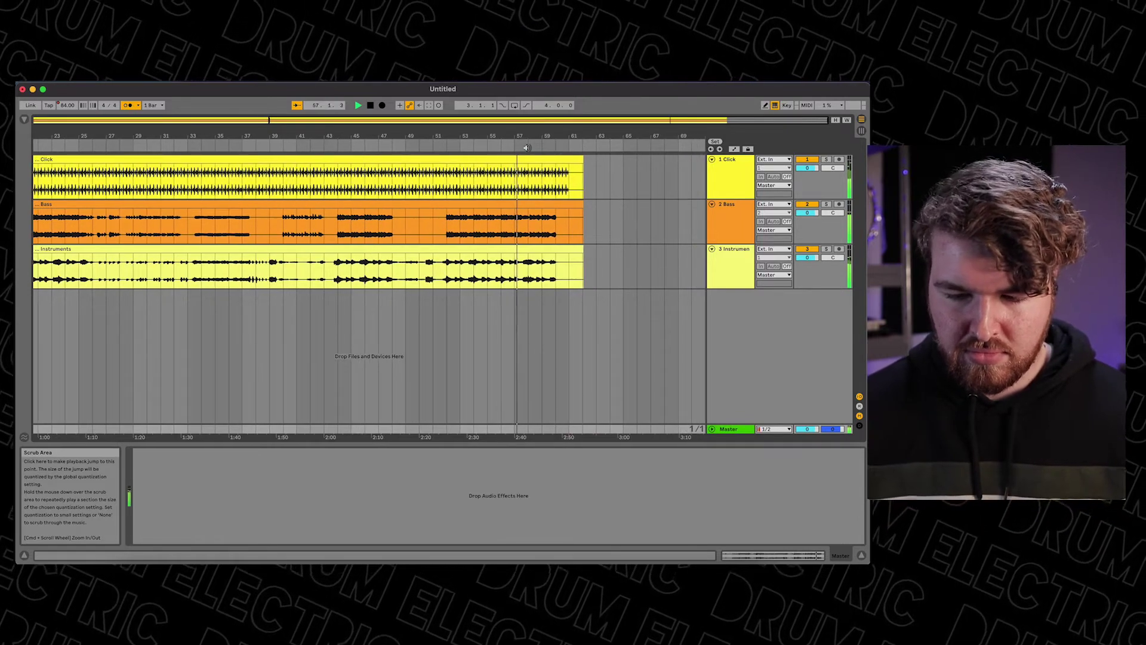
key(space)
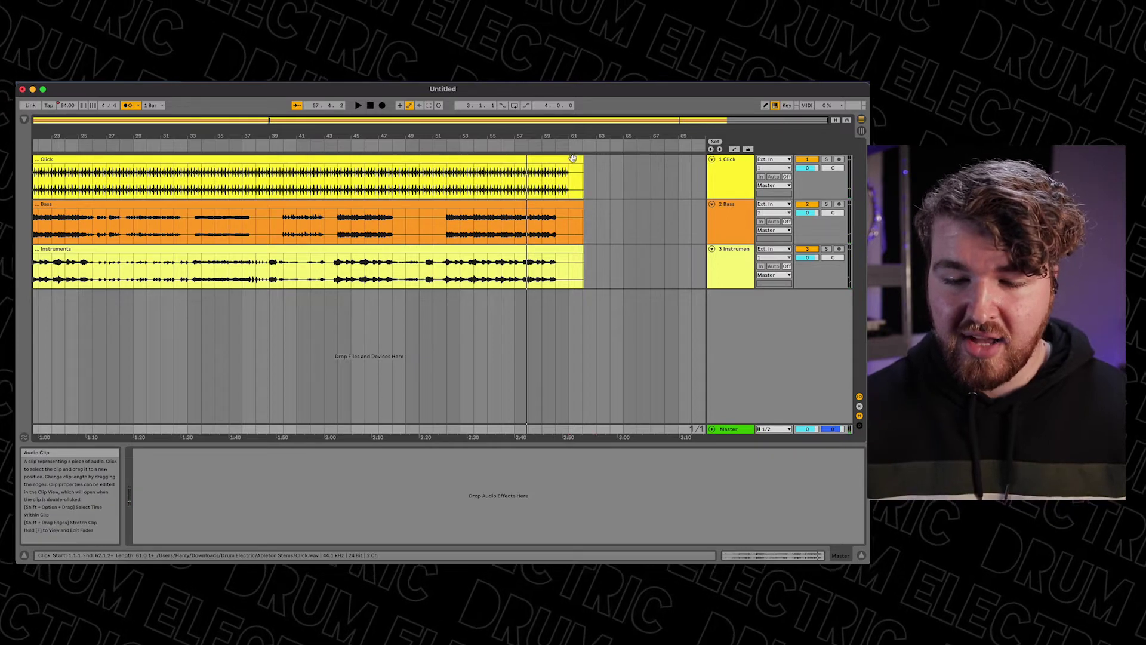
click(572, 148)
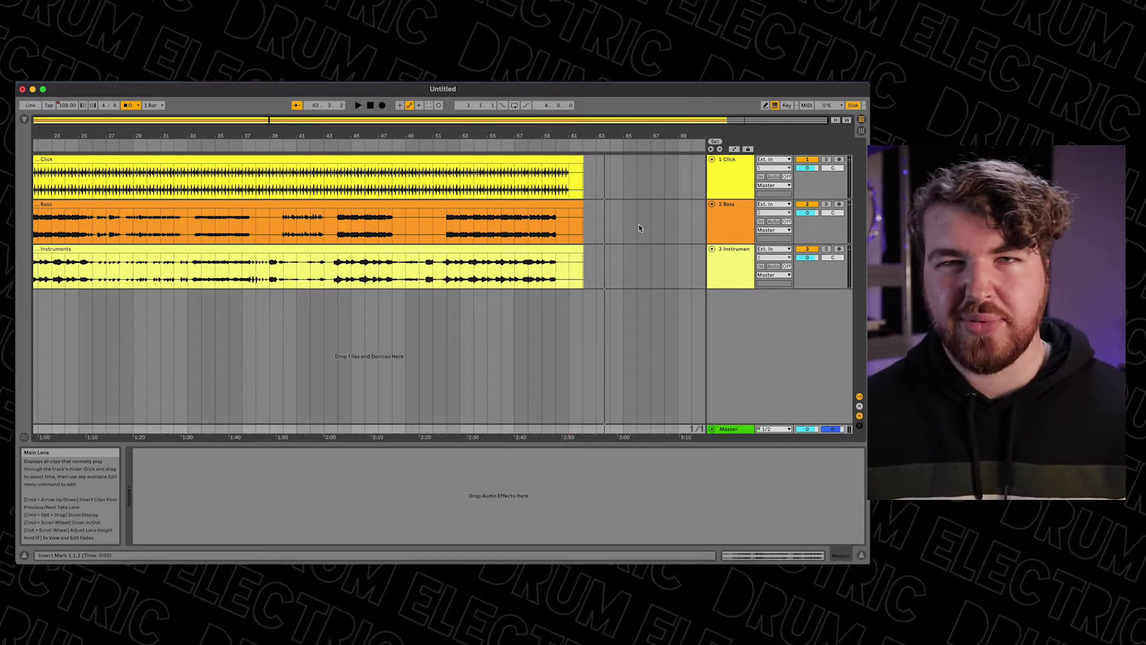
Step: Add a locator at the very start of the song and name it Intro
scroll(639, 224, left, 10)
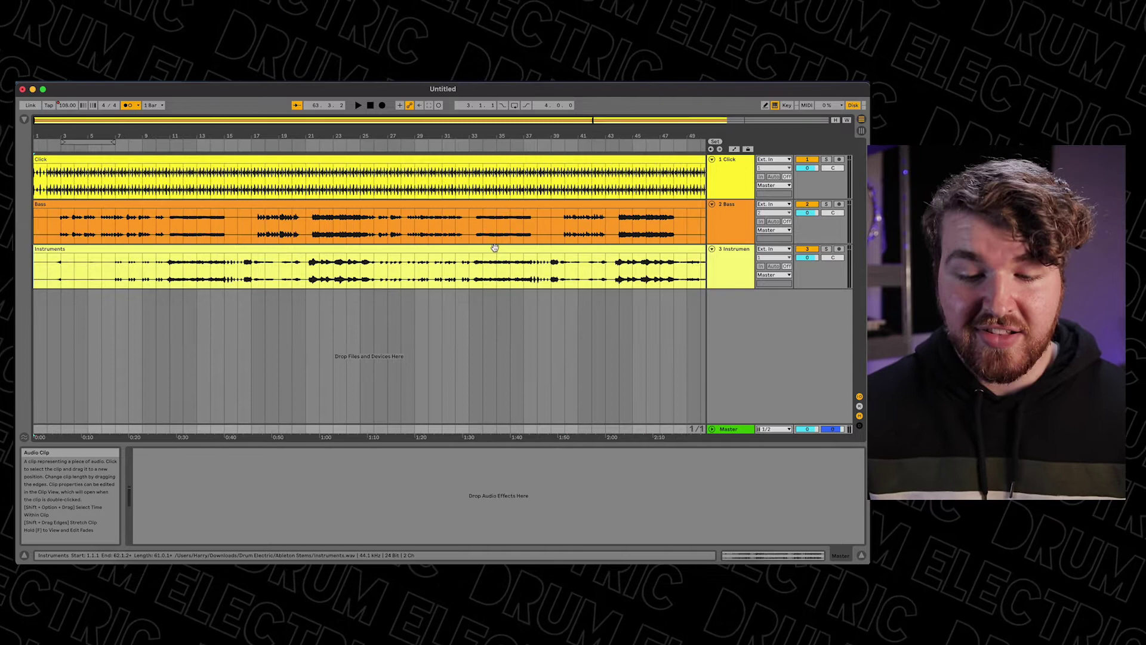
click(370, 106)
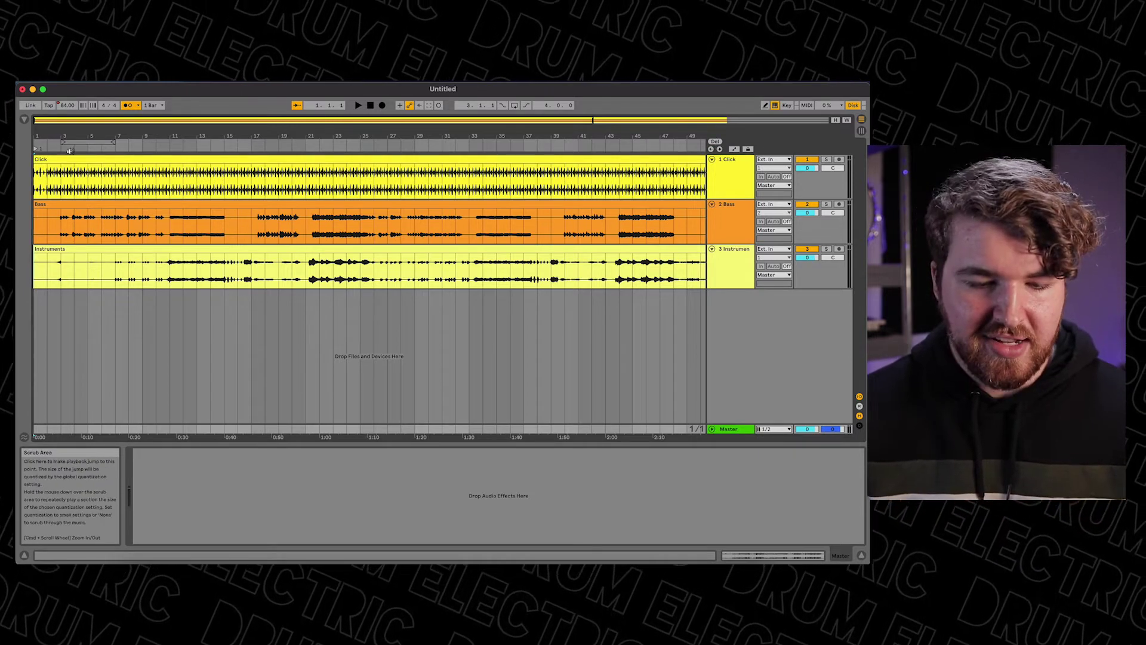
key(super+r)
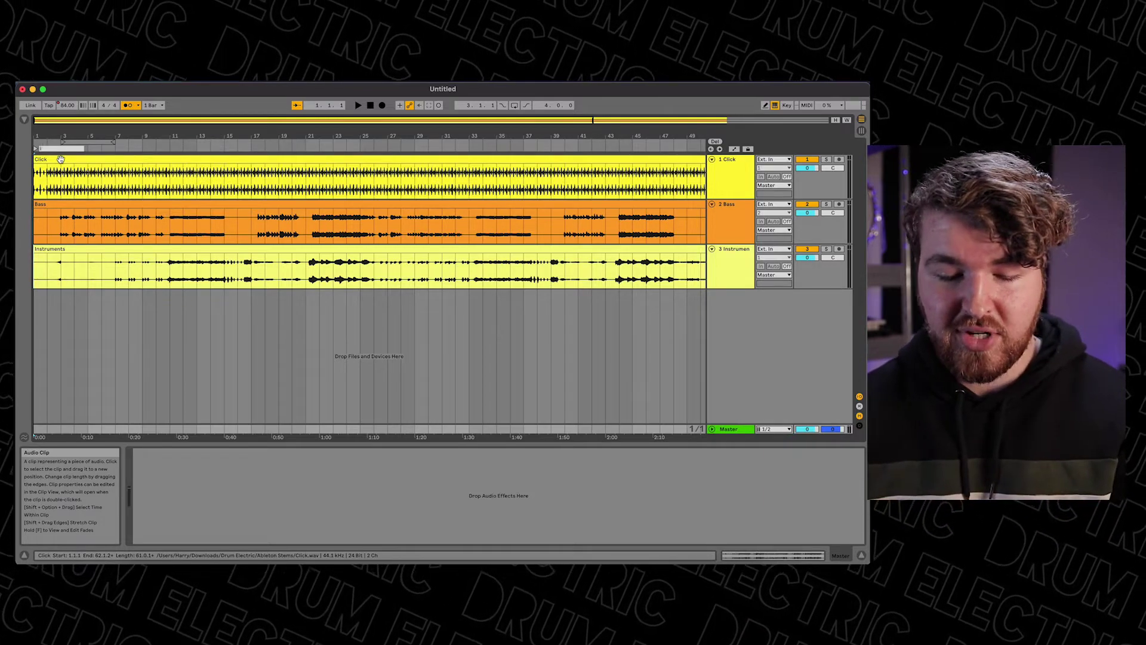
text(Intro)
key(Return)
Step: Add a locator at bar 3, where the bass comes in, and name it Verse 1
scroll(107, 180, up, 5)
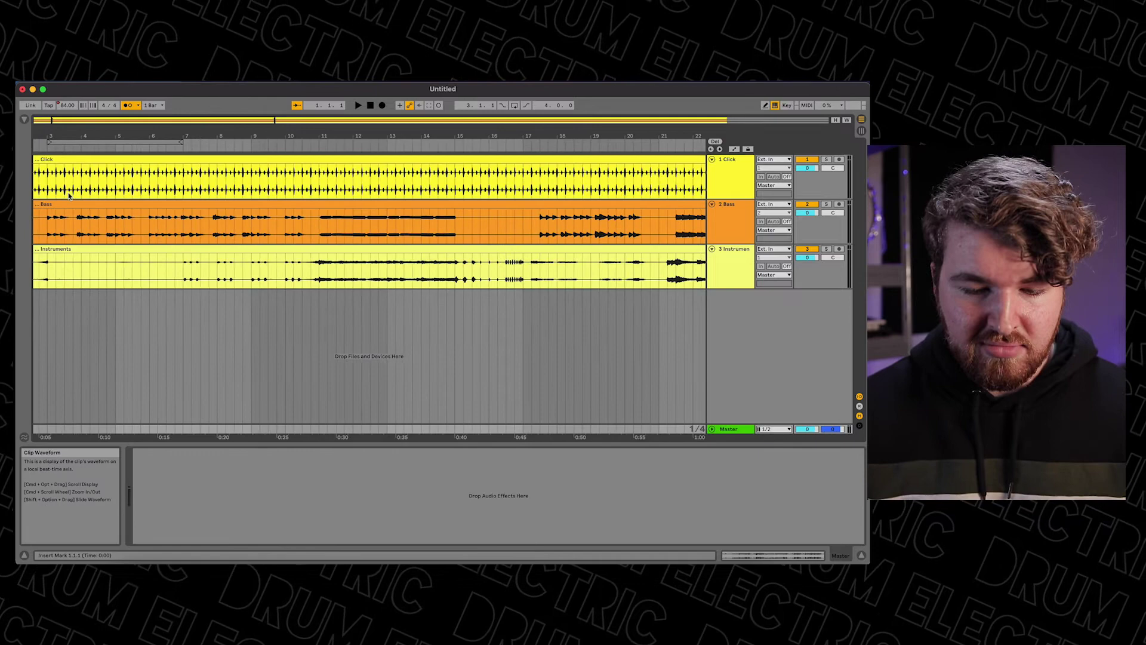
click(107, 197)
click(717, 142)
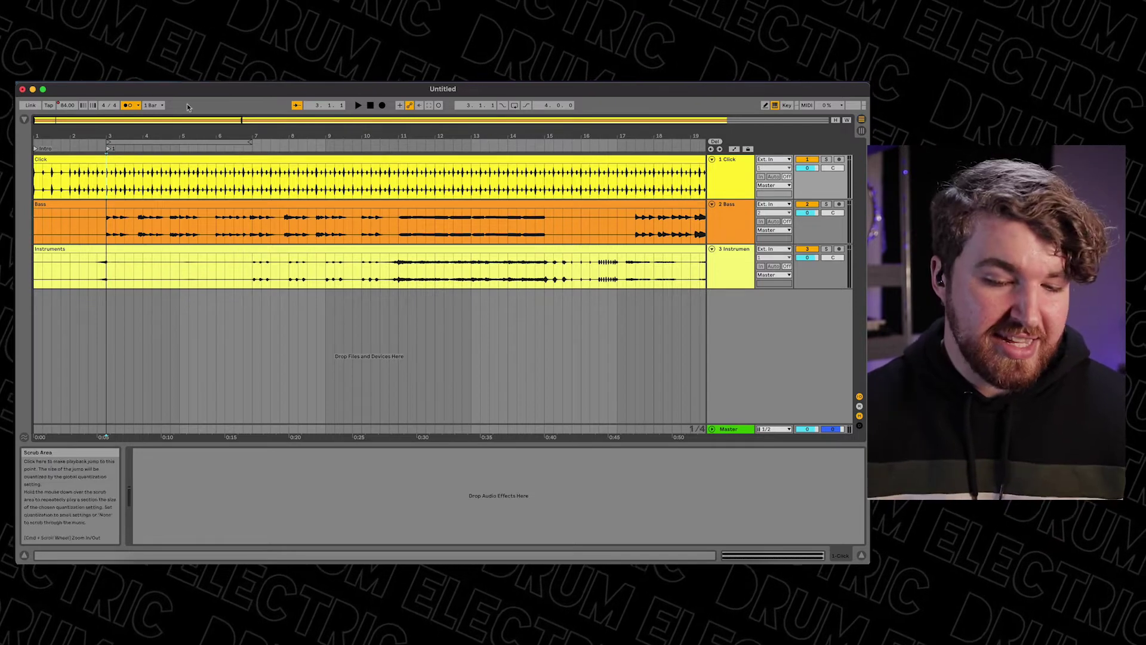
click(109, 151)
key(super+r)
text(Verse 1)
key(Return)
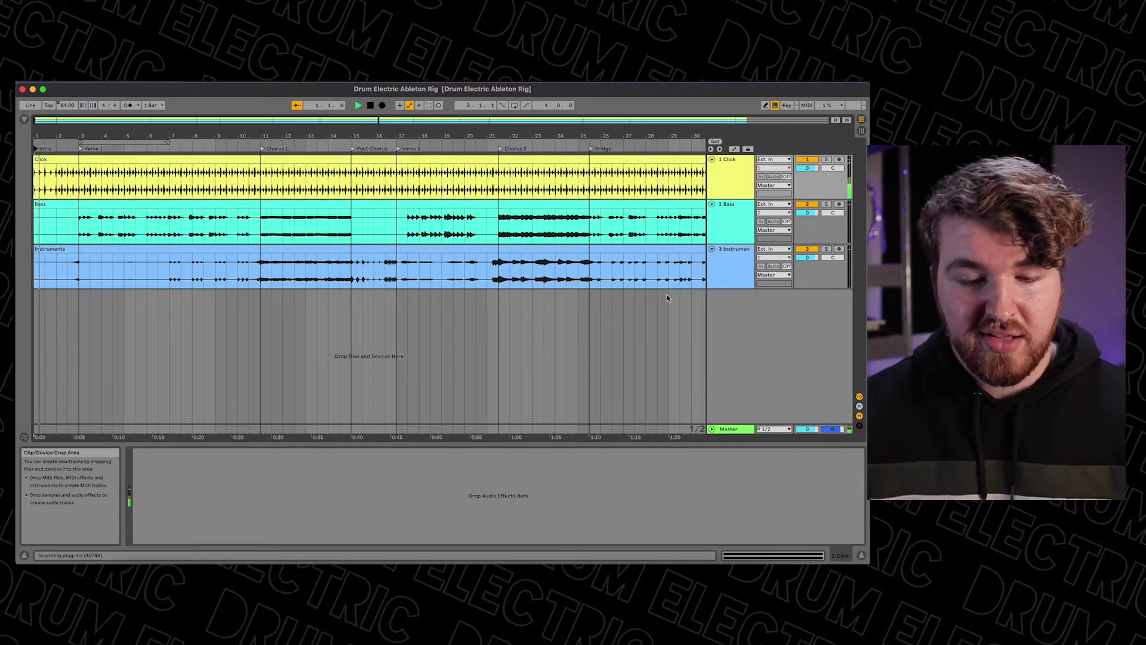
Step: Move playback forward and back between the song's section locators
click(720, 150)
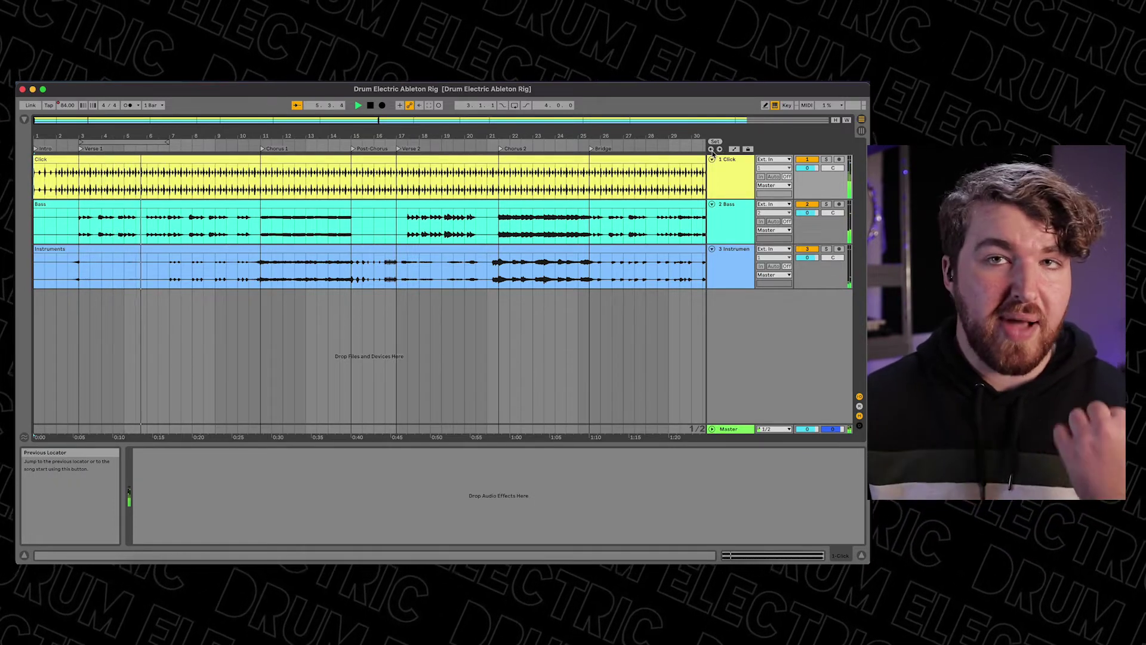
click(711, 151)
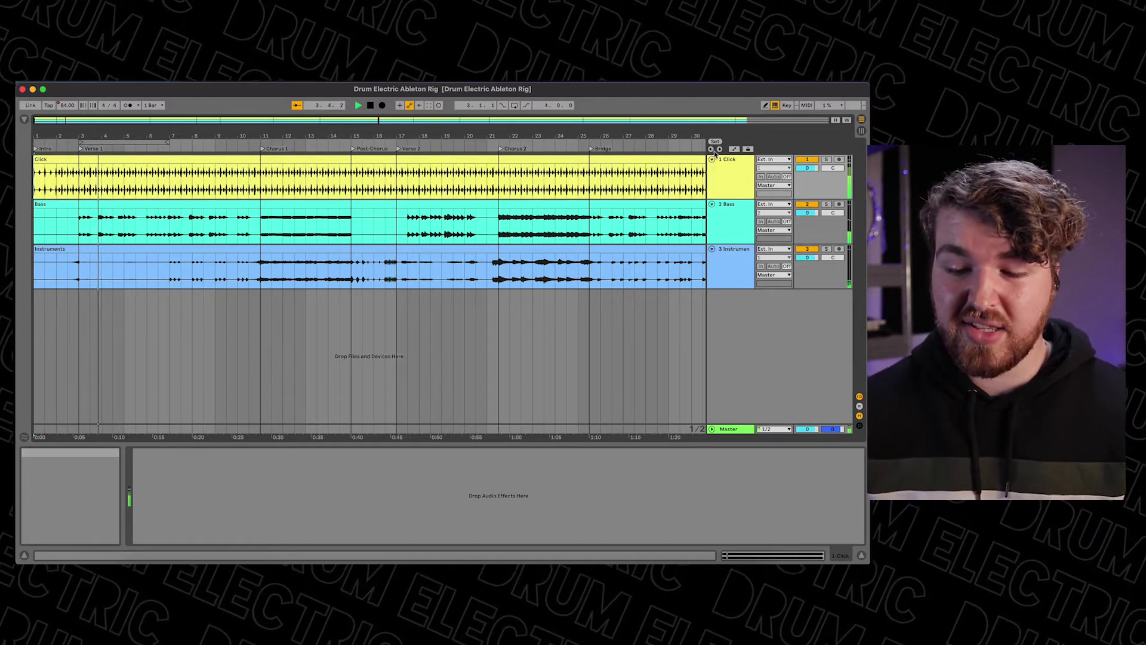
click(719, 150)
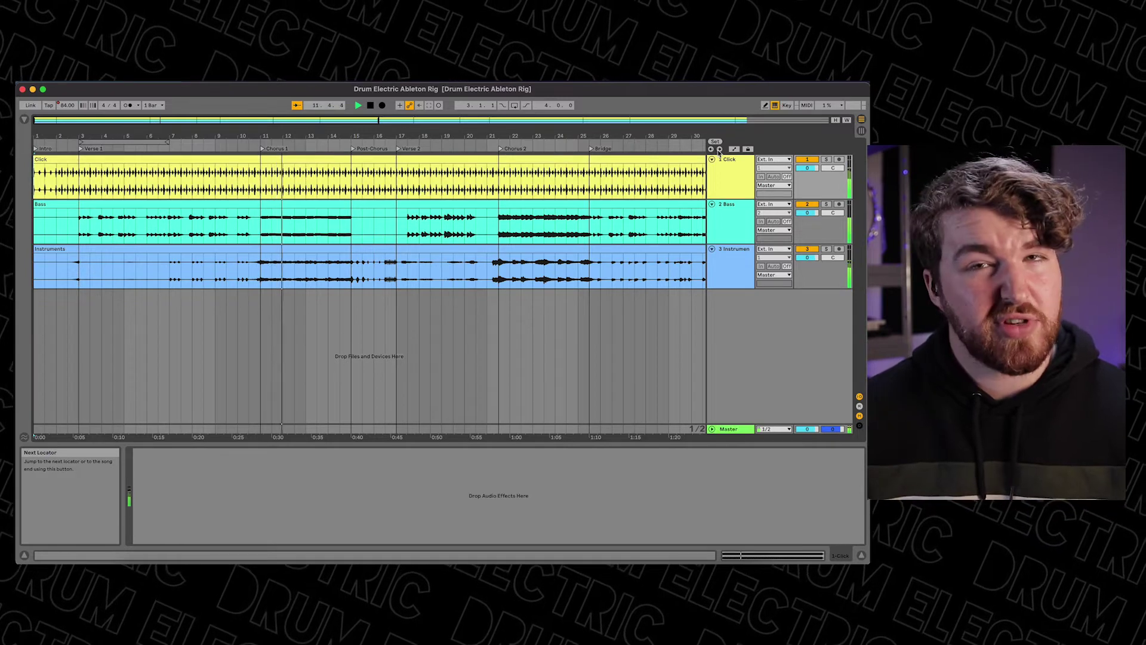
click(719, 149)
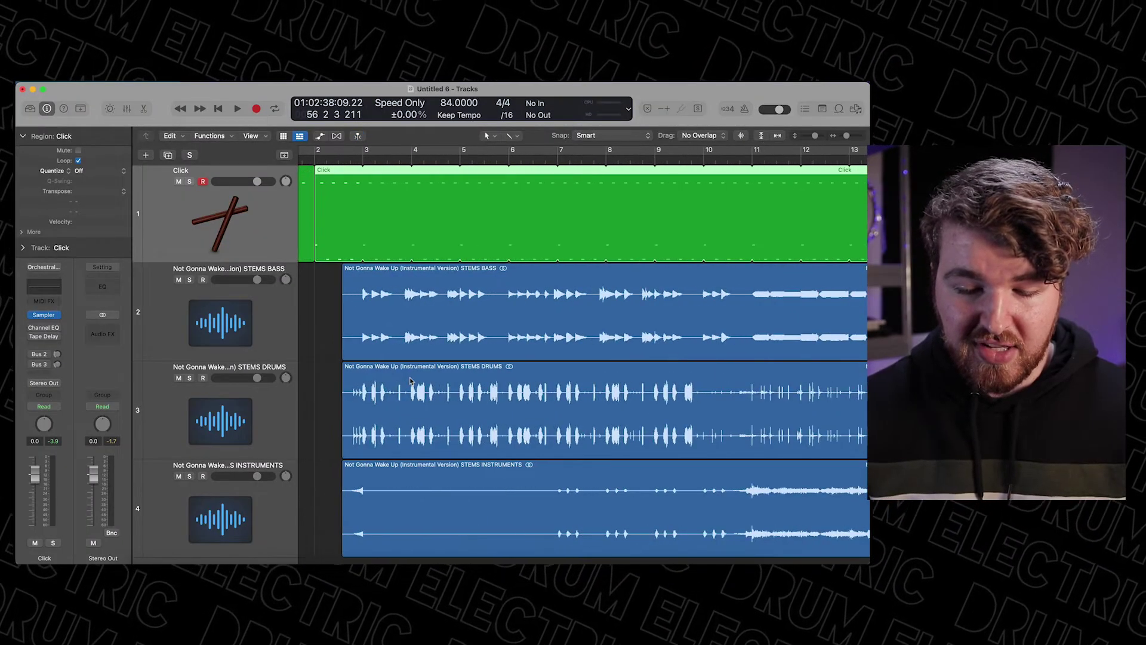
Step: In Logic Pro, play the song from bar 3 with the drums stem briefly soloed, and mute the Click track
click(361, 160)
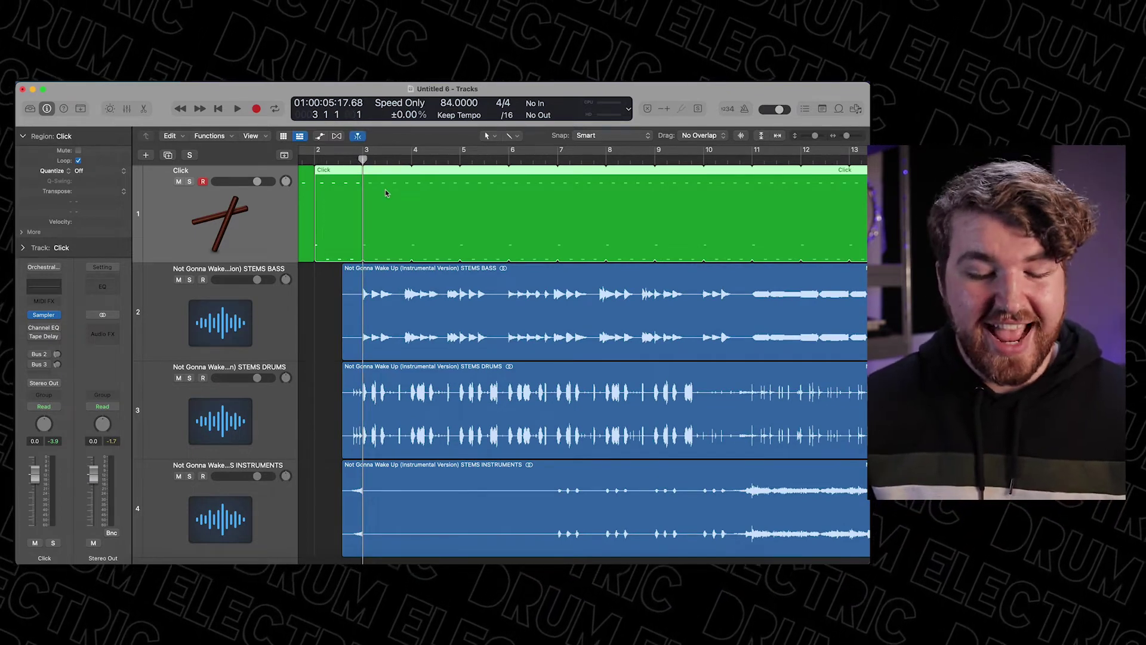
key(space)
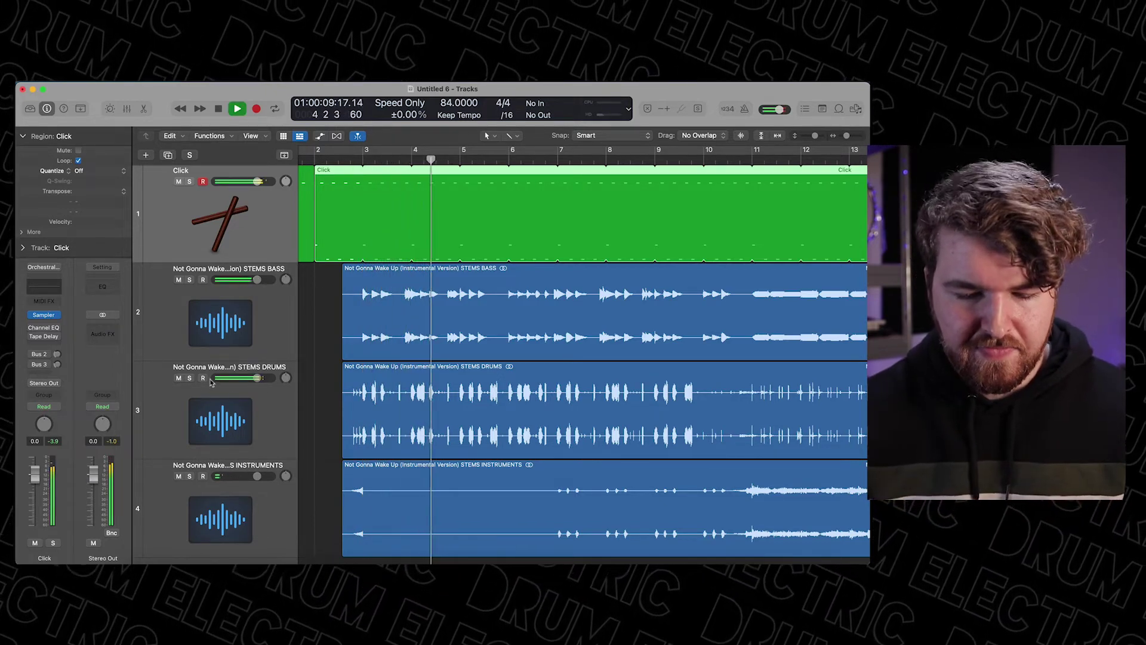
click(190, 378)
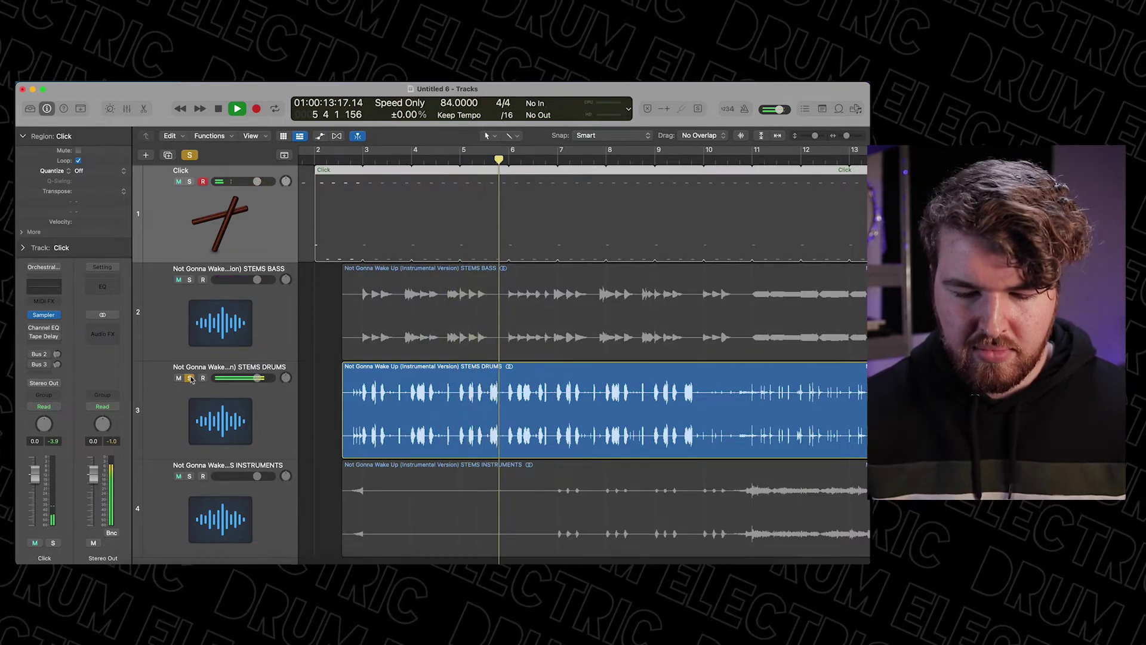
click(190, 378)
key(space)
click(178, 181)
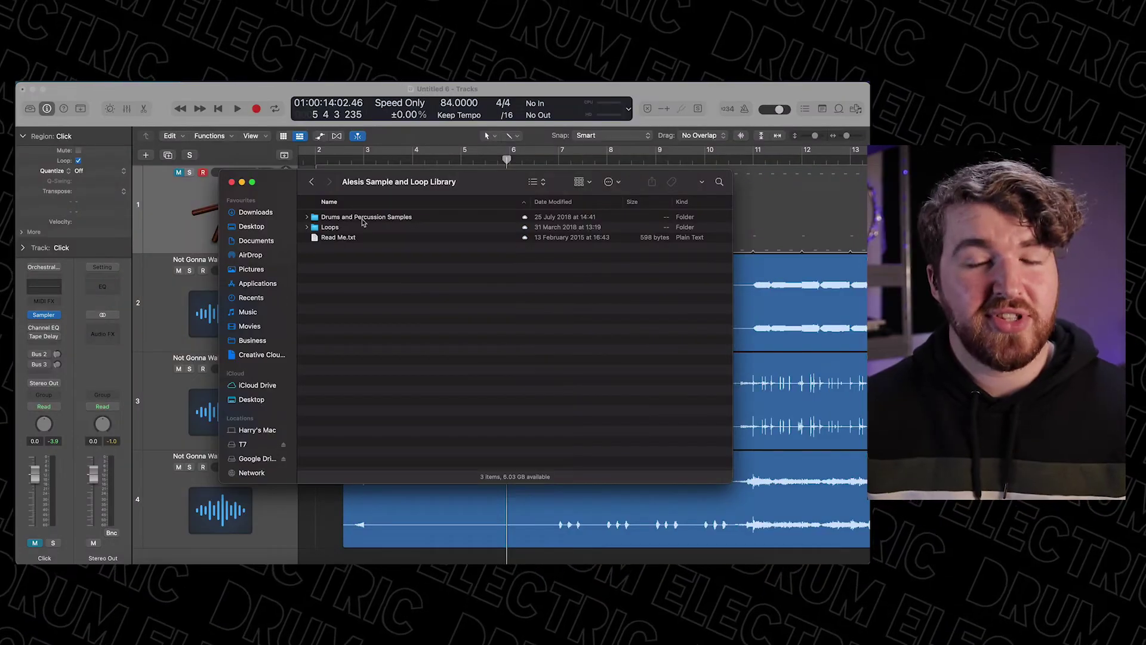
Step: In Finder, preview the sample 1984Kick.wav from the 01 Kicks folder of Drums and Percussion Samples
double_click(363, 218)
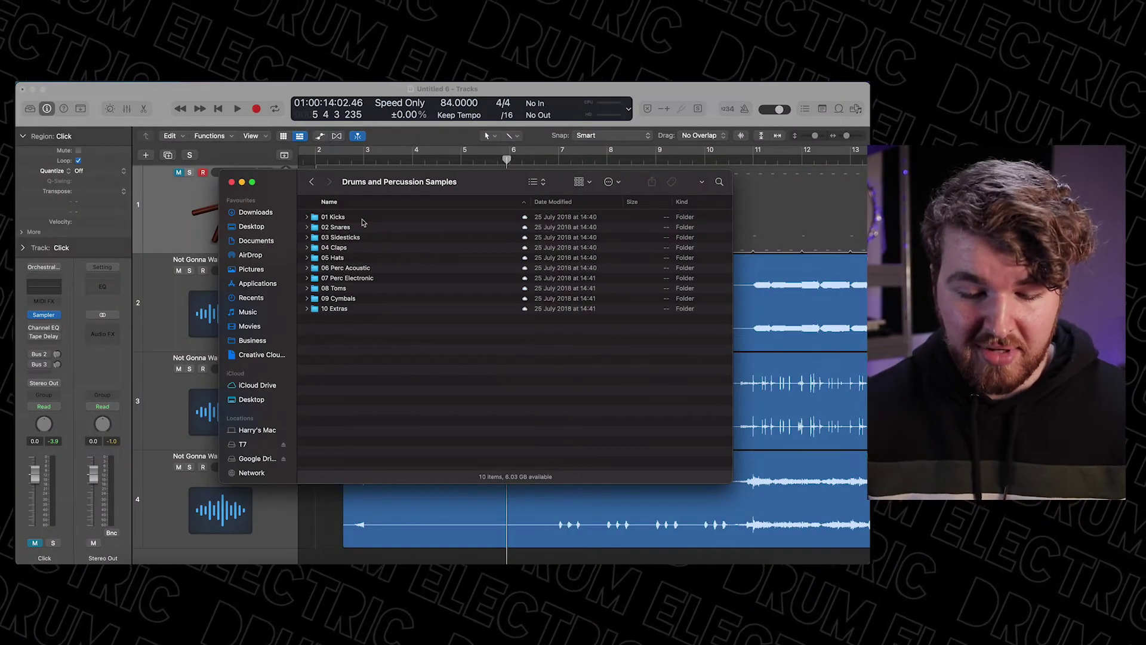
double_click(344, 219)
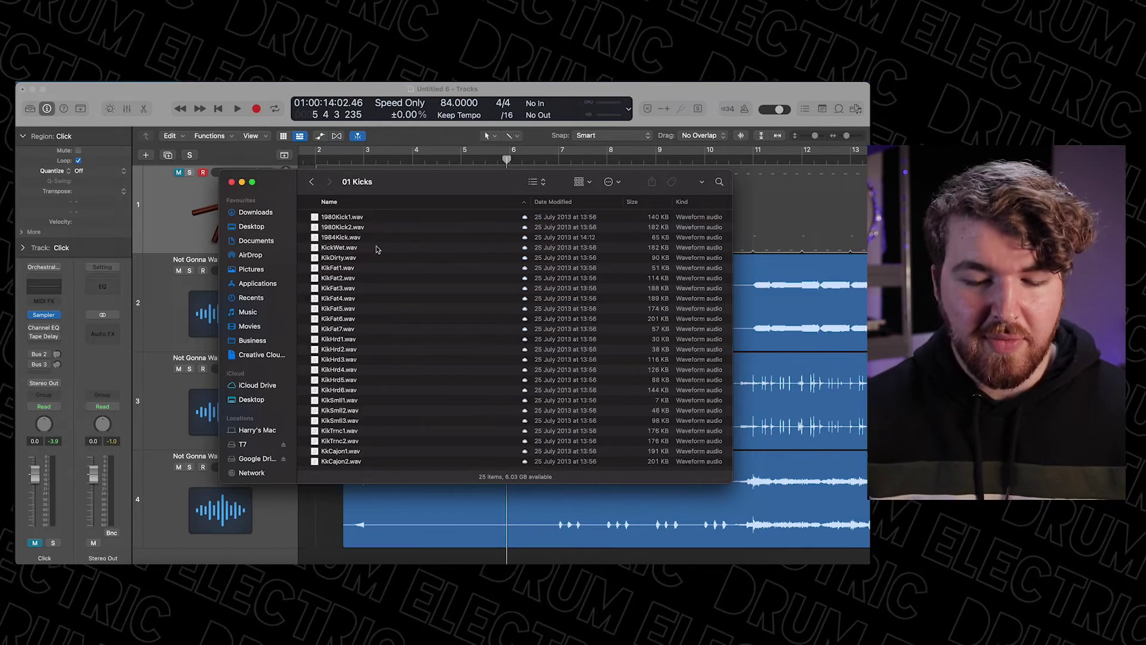
click(375, 238)
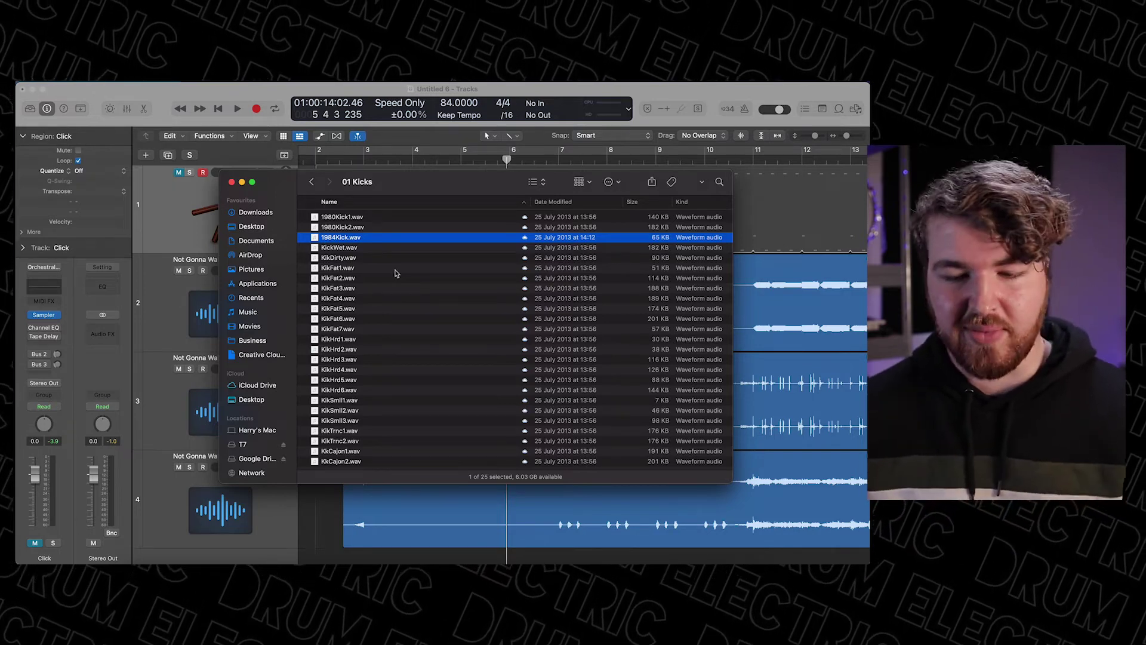
key(space)
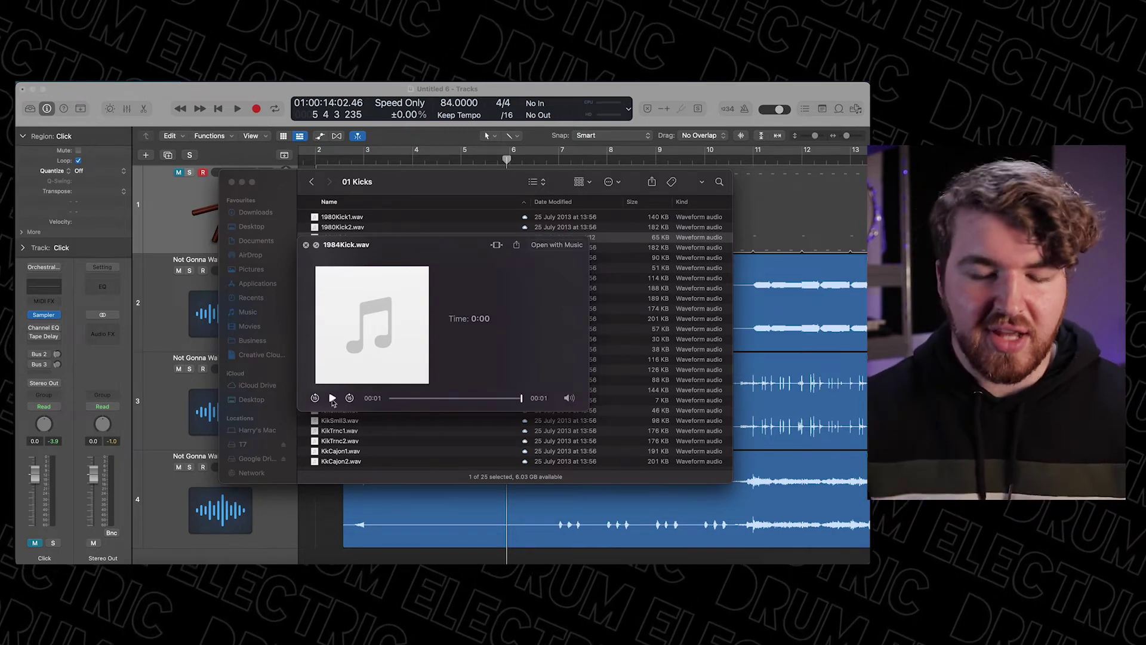
key(space)
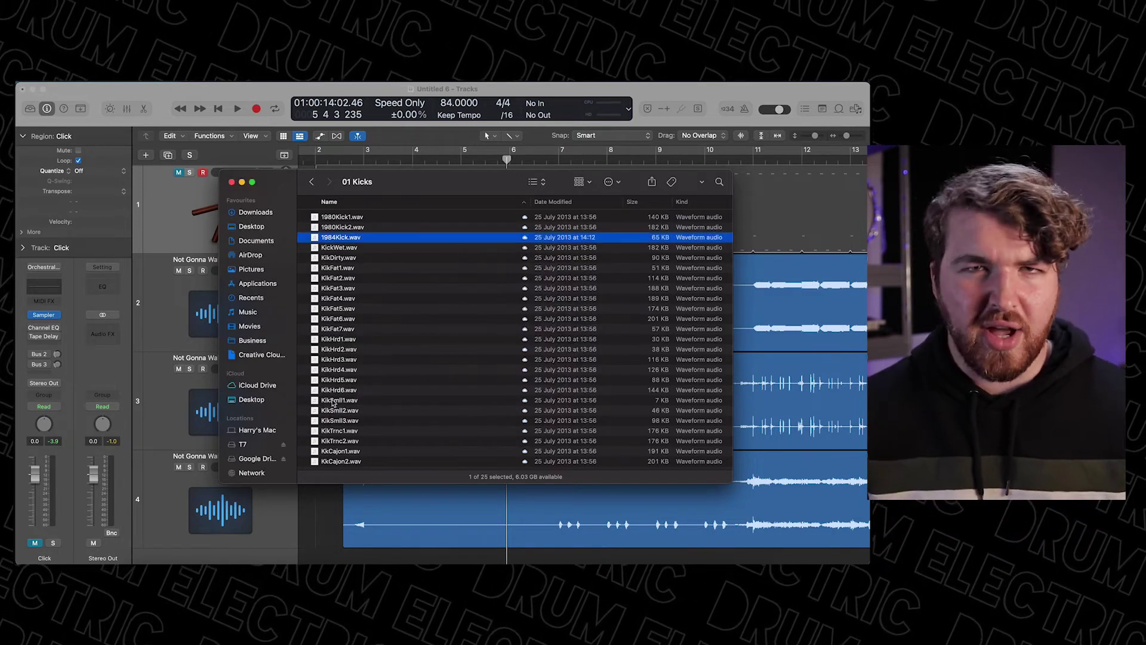
Step: Open the 04 Claps sample folder, and play the Logic Pro session from bar 4 for comparison
click(312, 181)
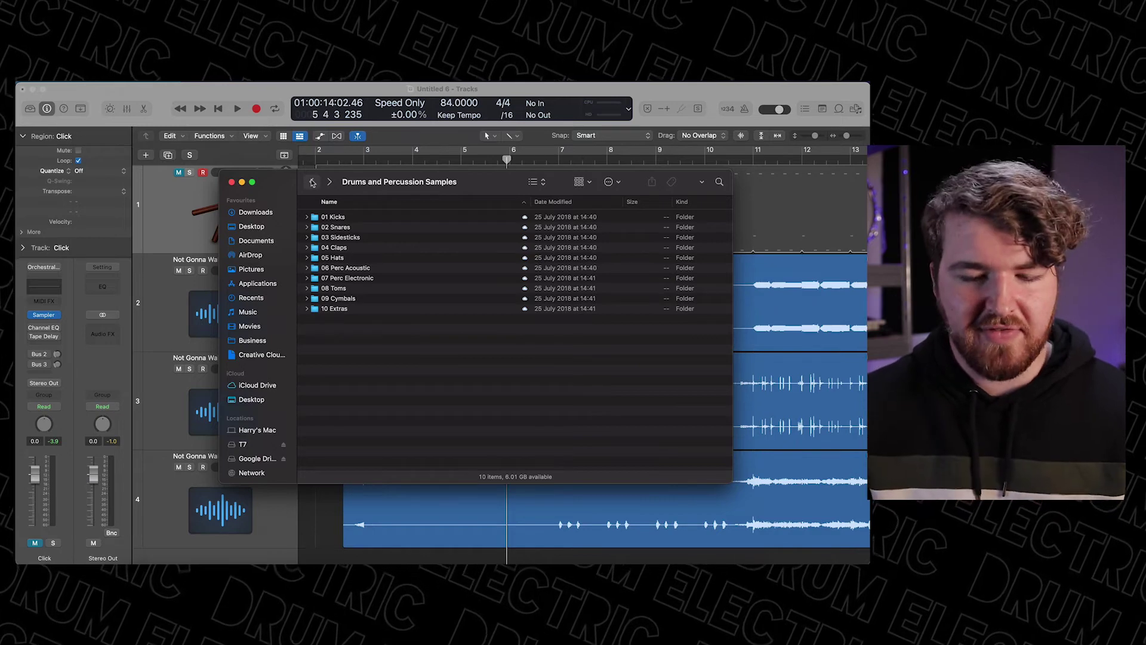
double_click(334, 248)
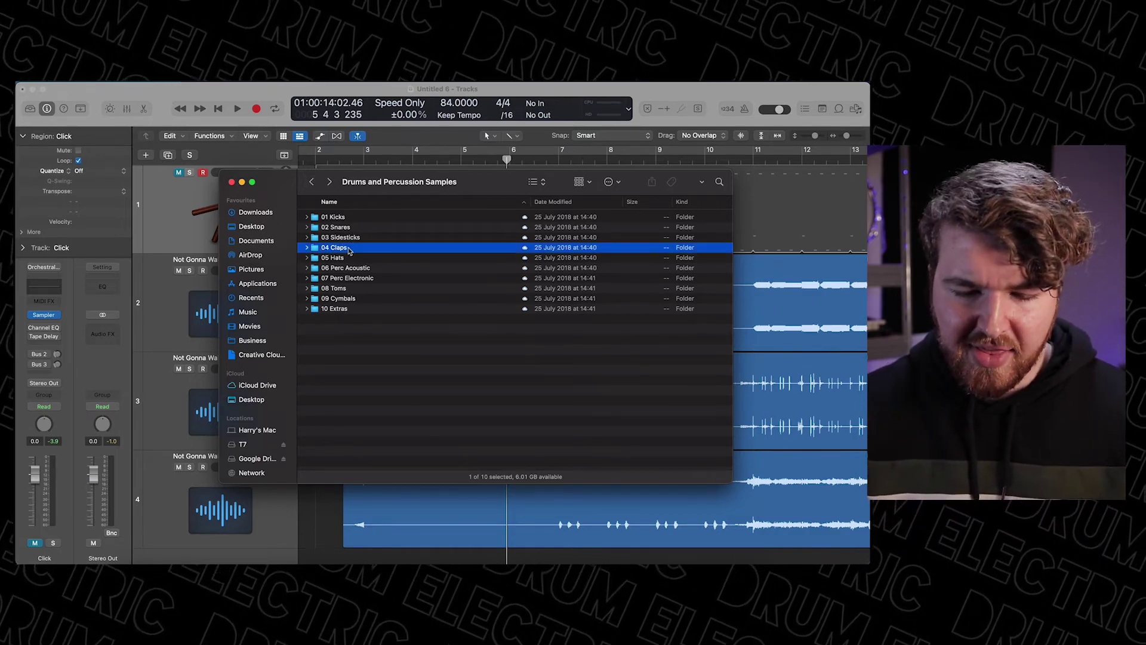
click(416, 160)
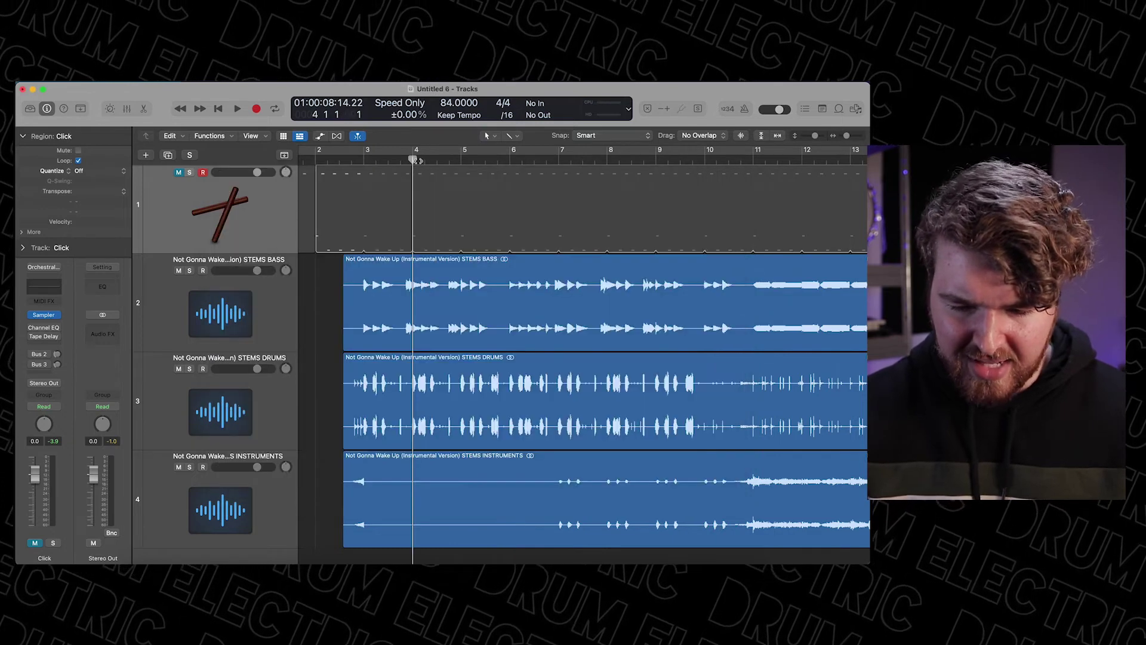
key(space)
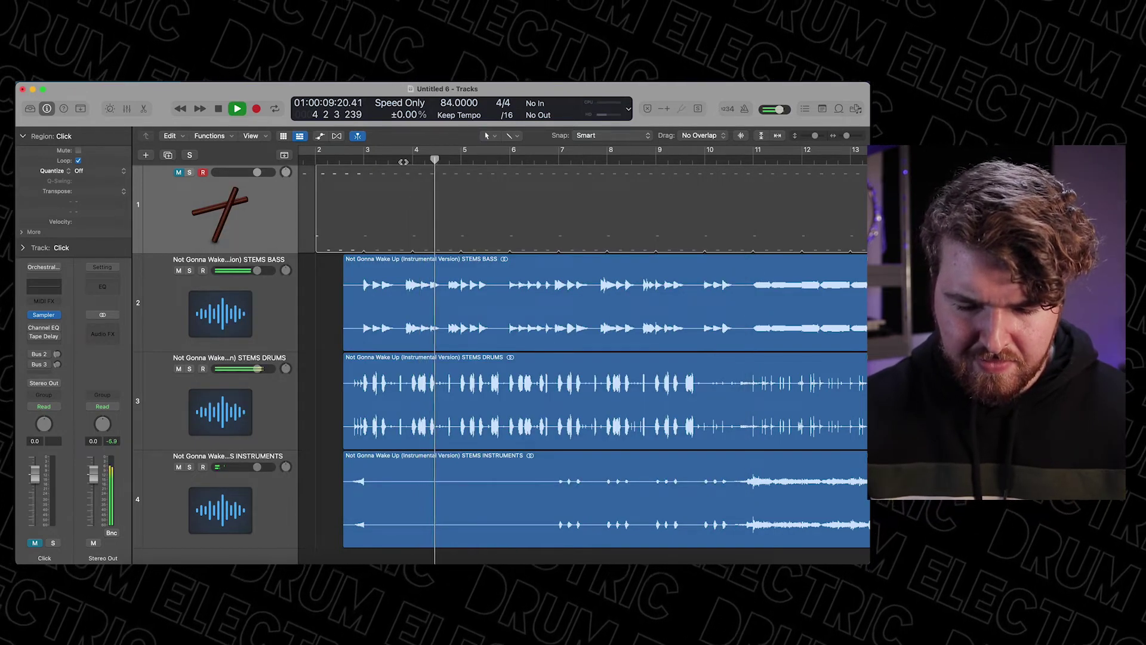
key(space)
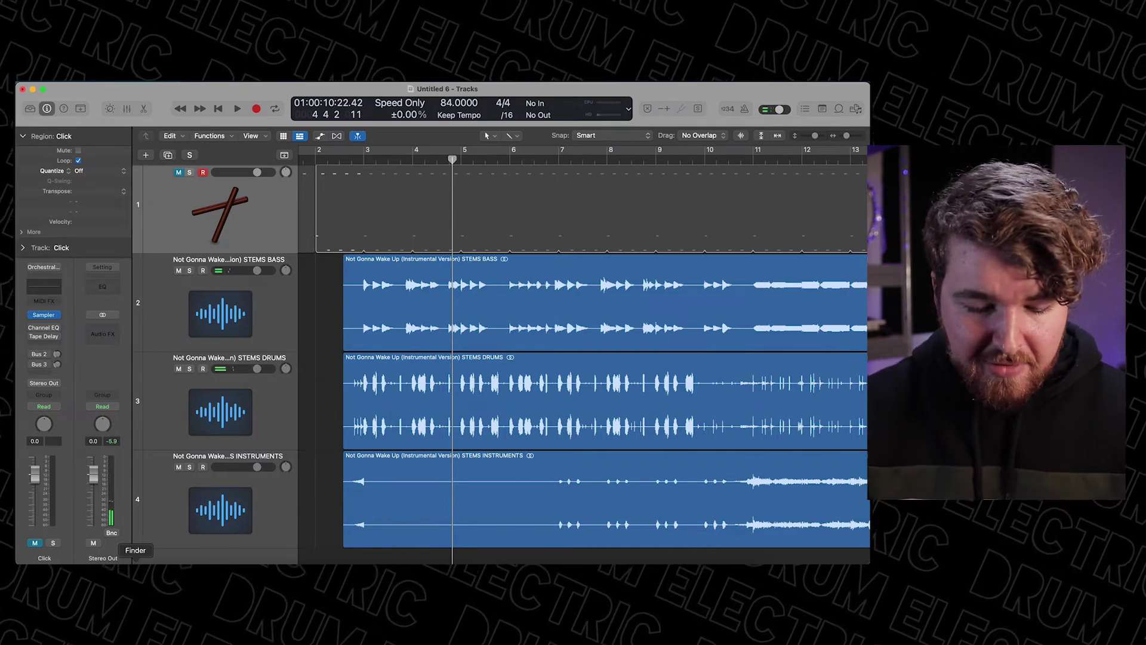
Step: Preview the clap samples from 1984Clap.wav back to 1980Clap1.wav in Finder, and solo the drums stem in Logic Pro
click(136, 561)
click(353, 248)
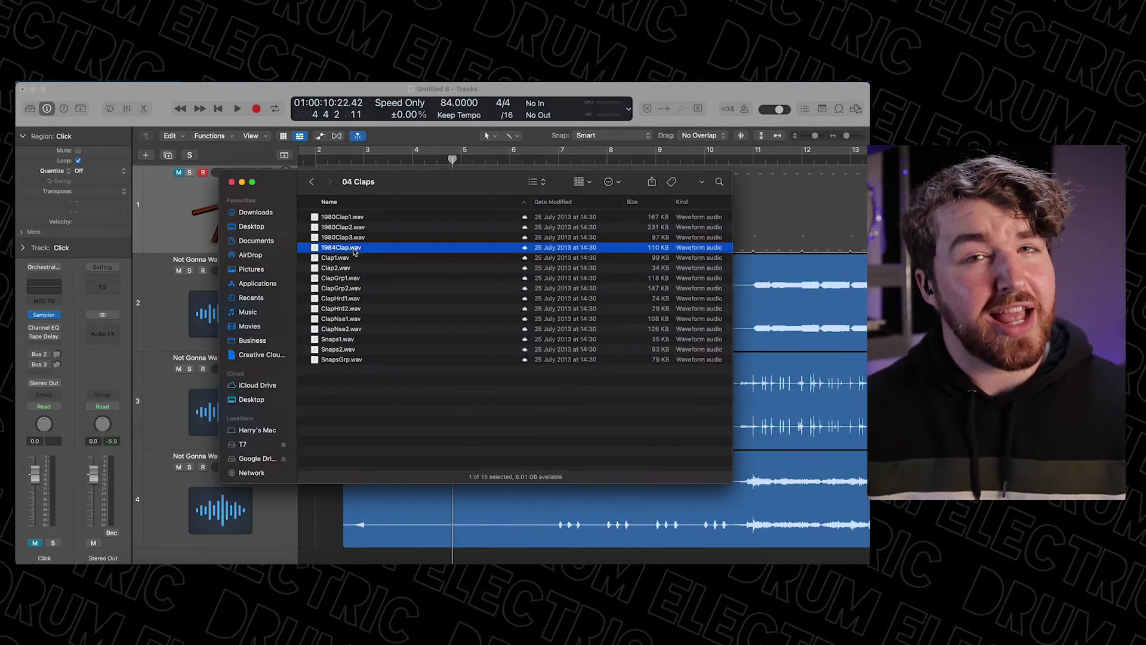
key(space)
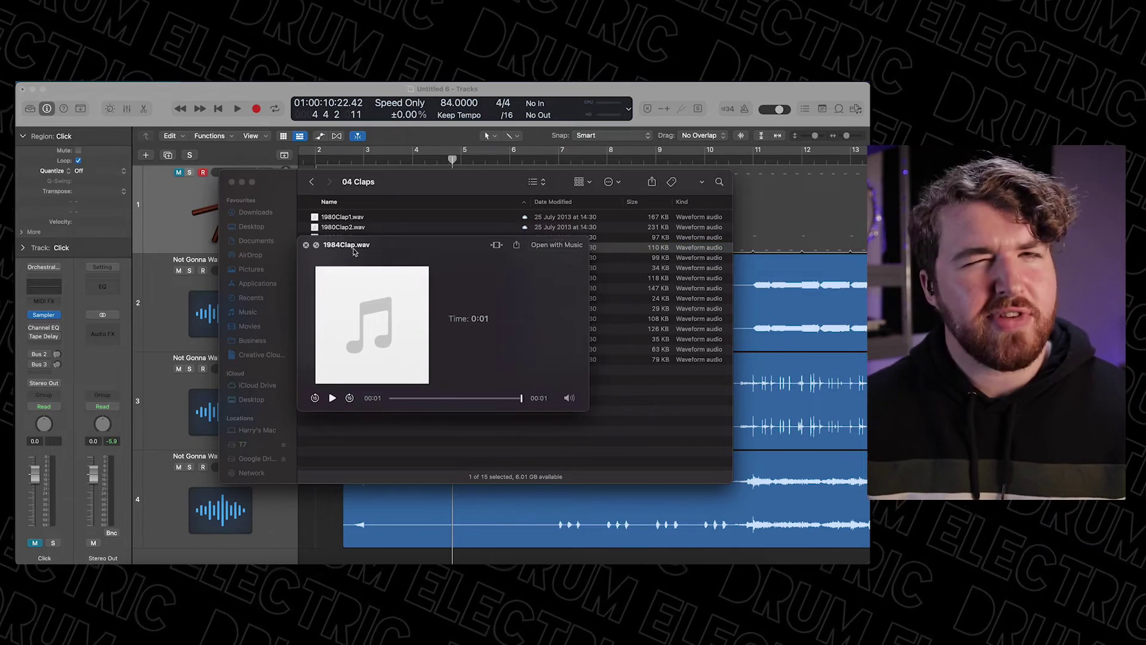
key(Up)
key(Up)
key(Up)
key(space)
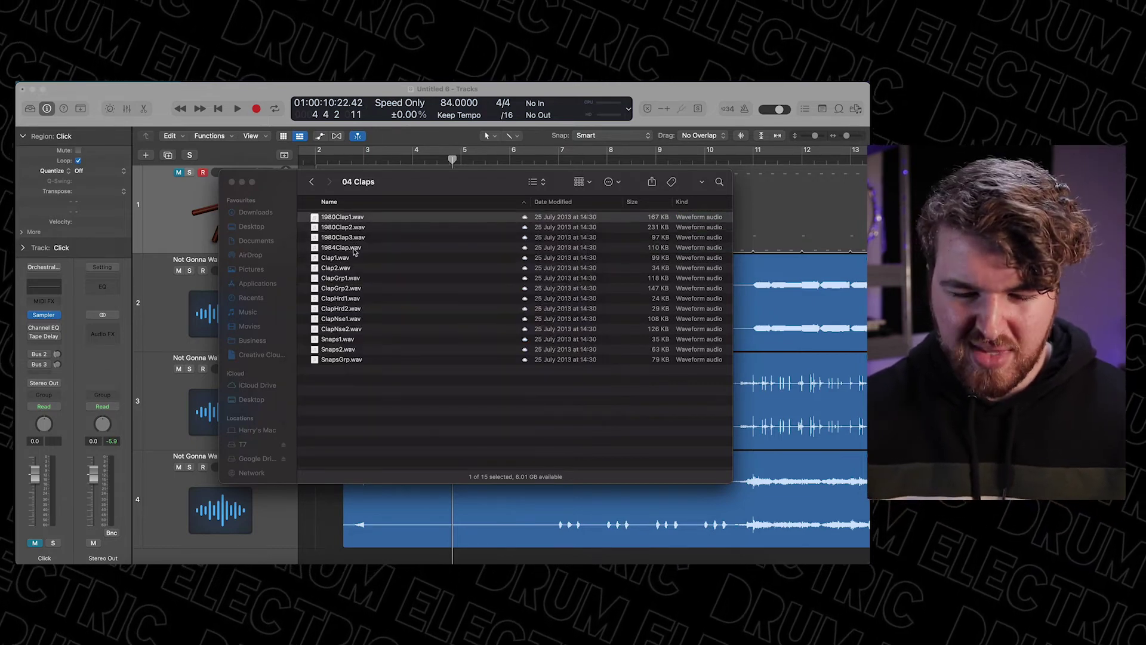
key(s)
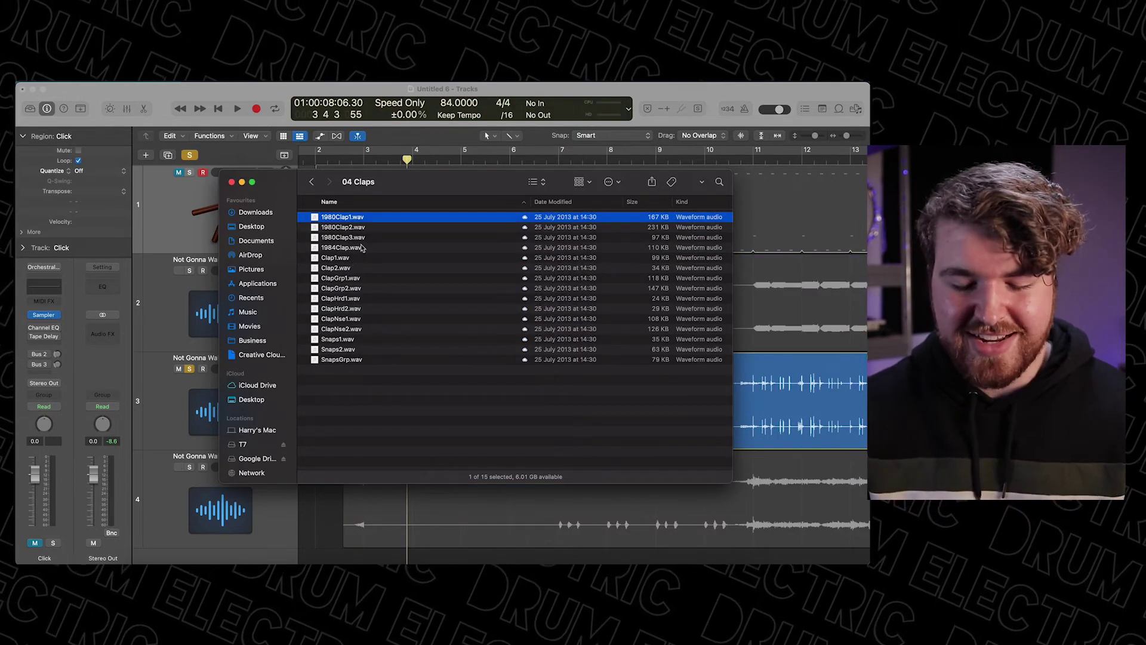
Step: Preview the sample 1980Clap1.wav, and switch back to Logic Pro with the playhead at bar 5
key(space)
key(space)
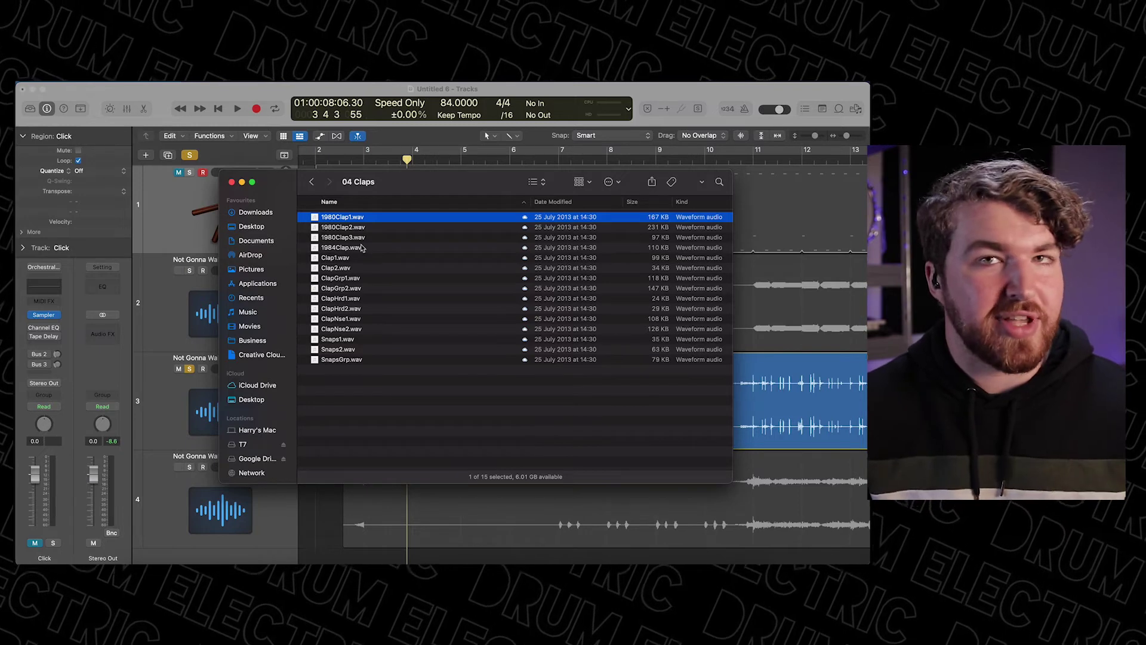
click(465, 165)
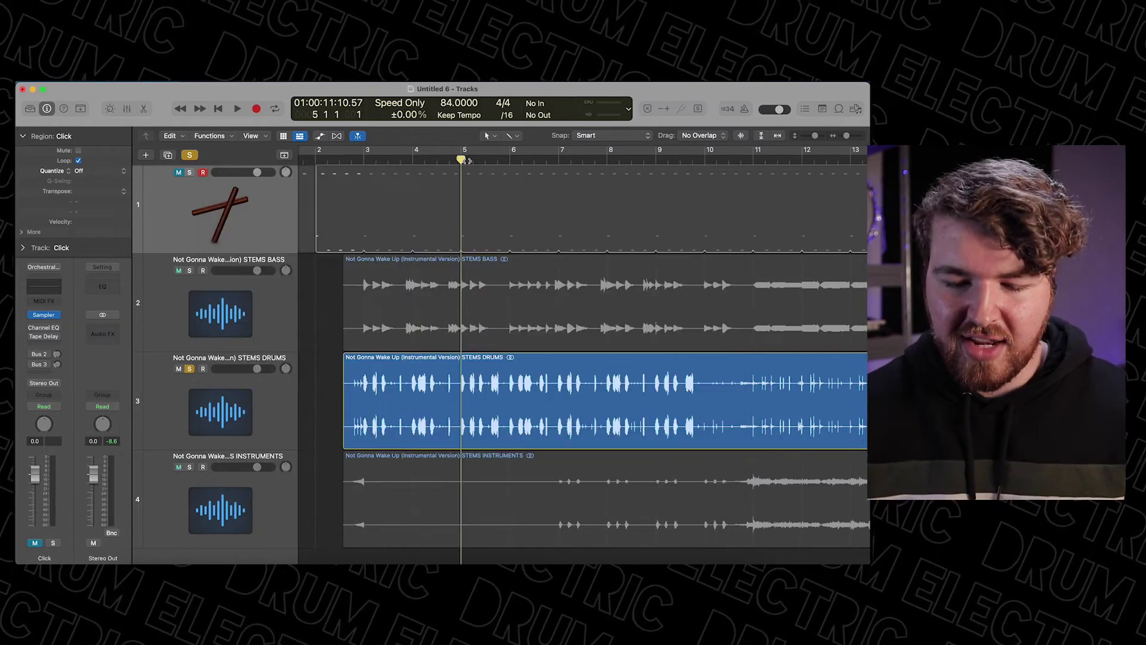
Step: Set a cycle range starting at the drum hit on 13 4 and loop the soloed drums stem to hear it
scroll(537, 213, right, 5)
click(492, 160)
key(space)
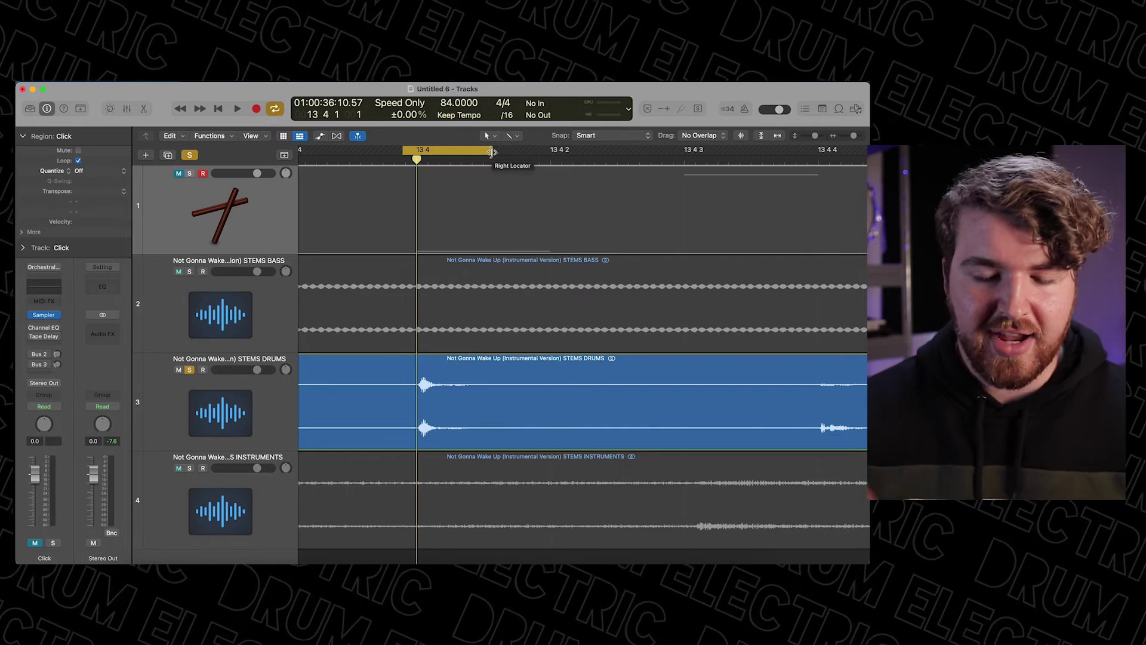
key(space)
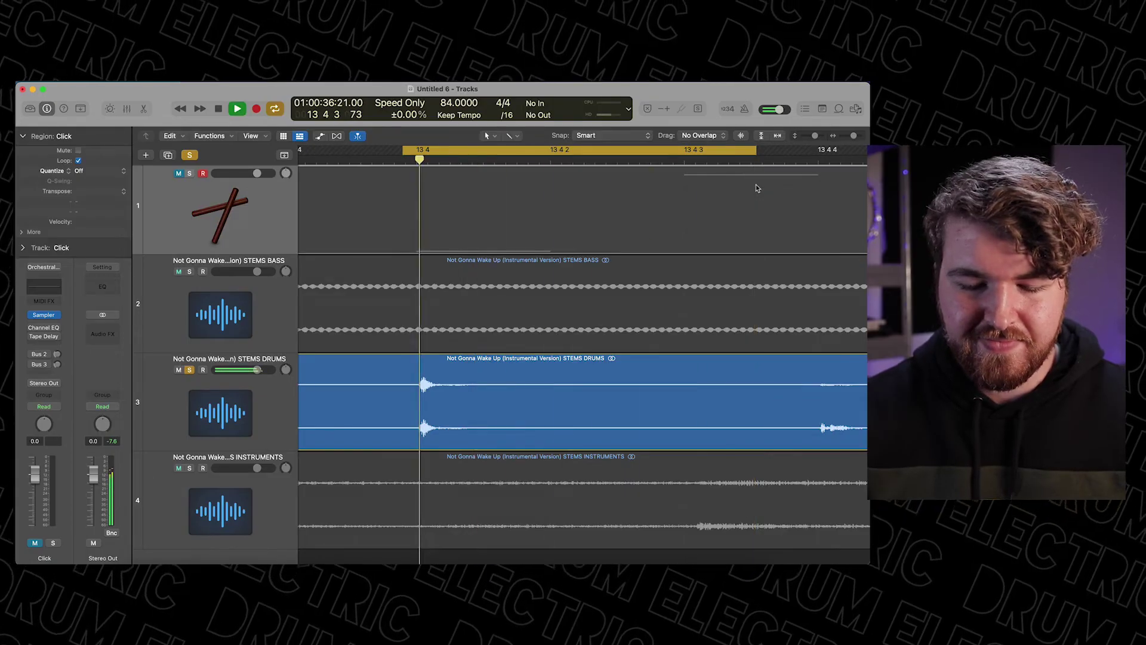
key(space)
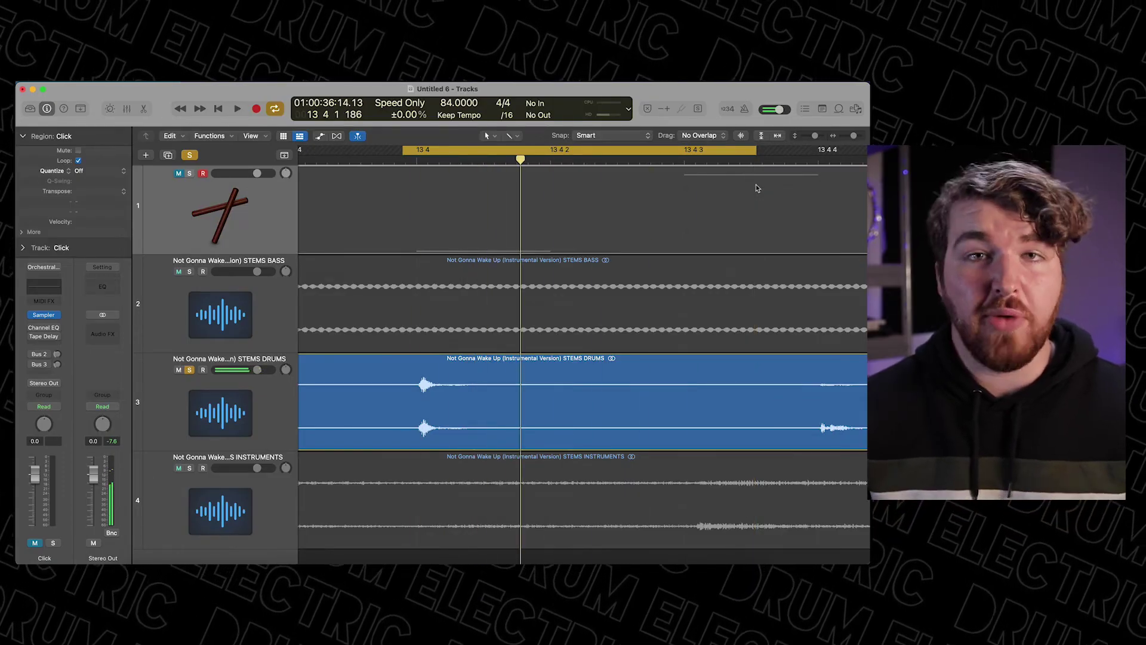
Step: Shorten the cycle range to the single hit at 13 4, select the drums stem track, and open the bounce settings
drag(411, 150, 522, 155)
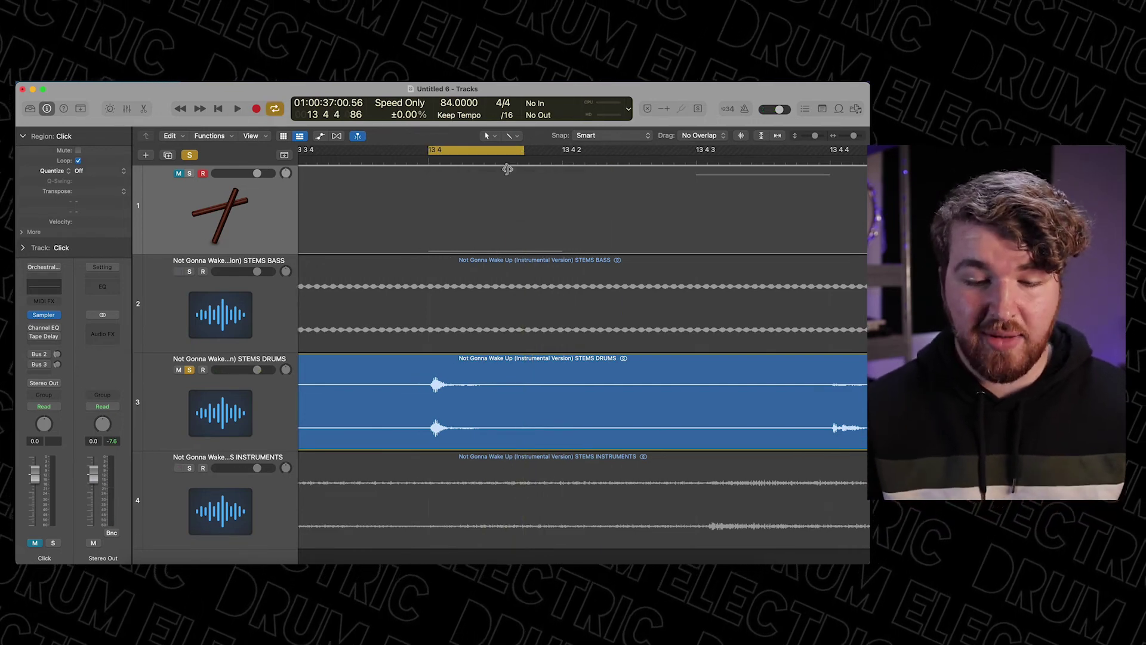
click(278, 407)
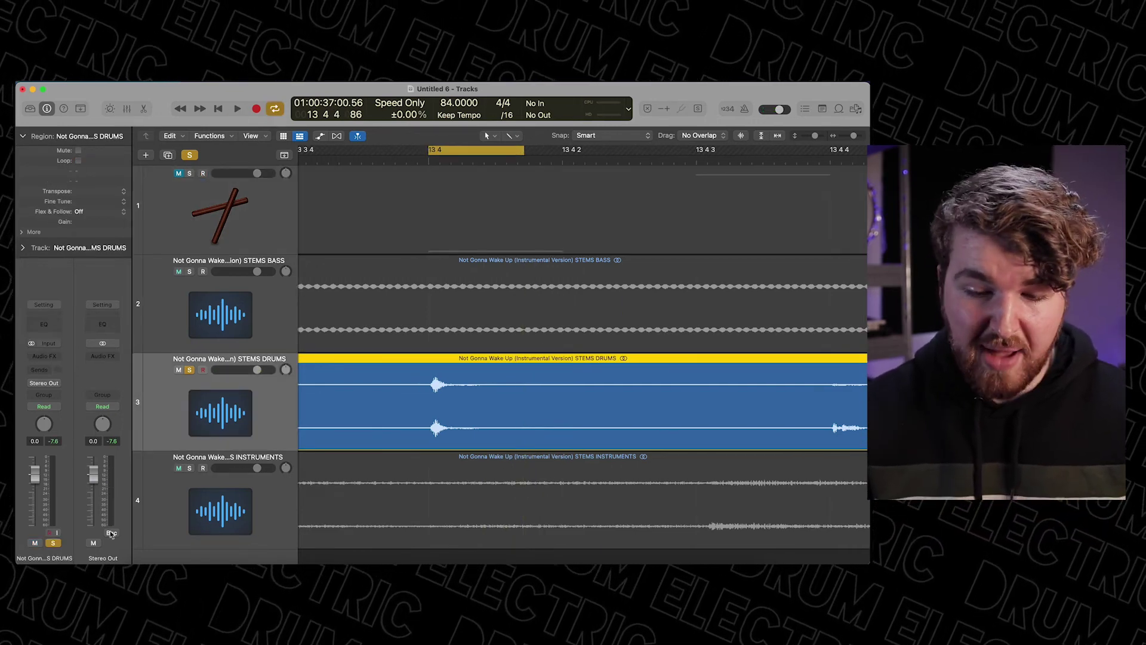
click(110, 533)
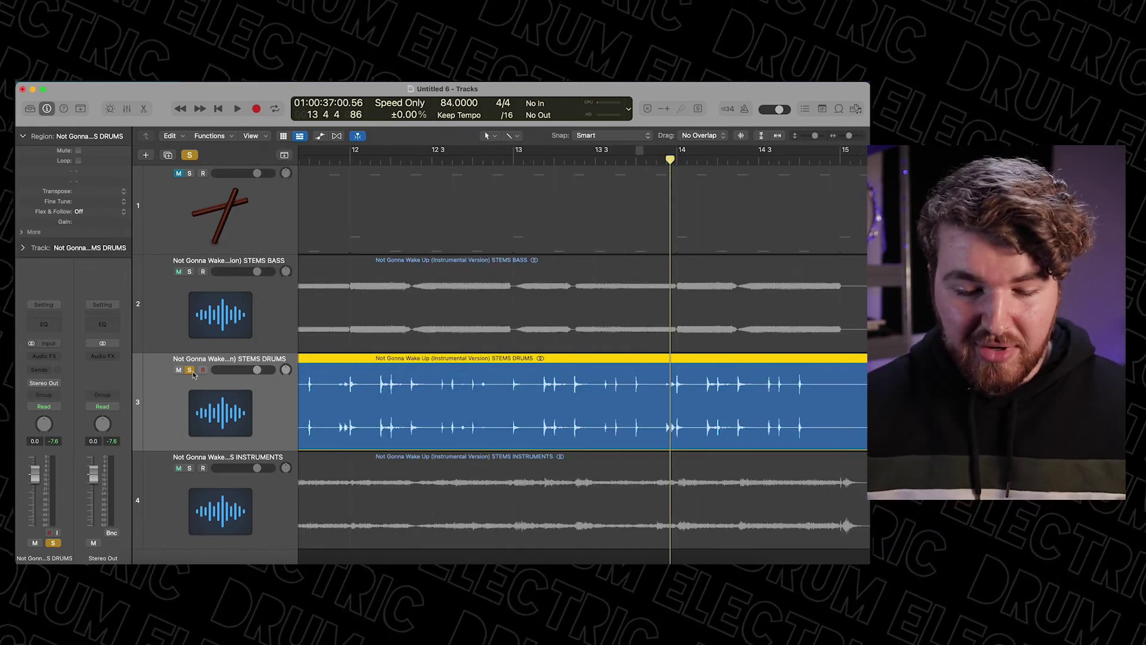
Step: Unsolo the drums stem, select all the stem regions, and play the full song from bar 17
click(190, 370)
key(super+a)
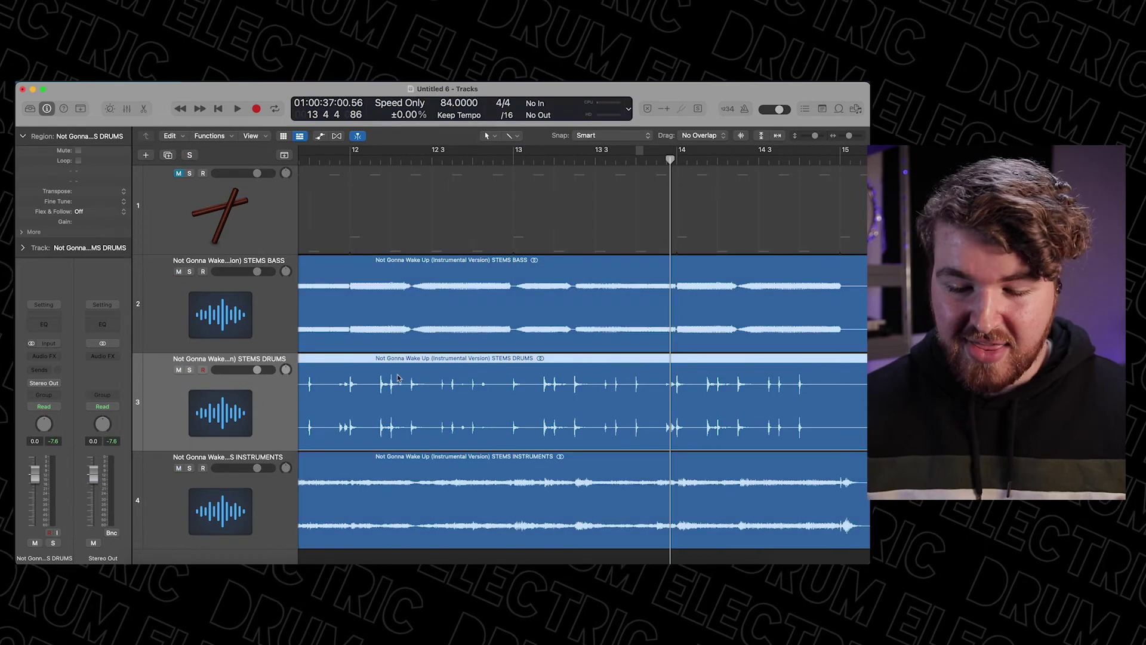
key(super+Left)
key(super+Left)
key(super+Left)
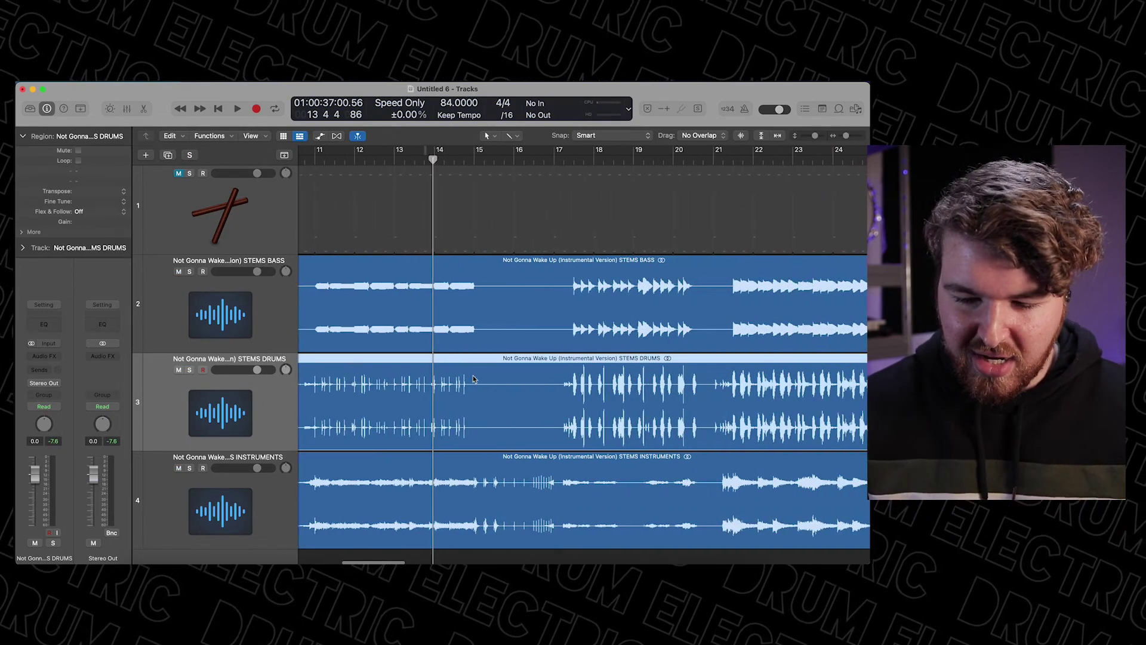
click(564, 162)
key(space)
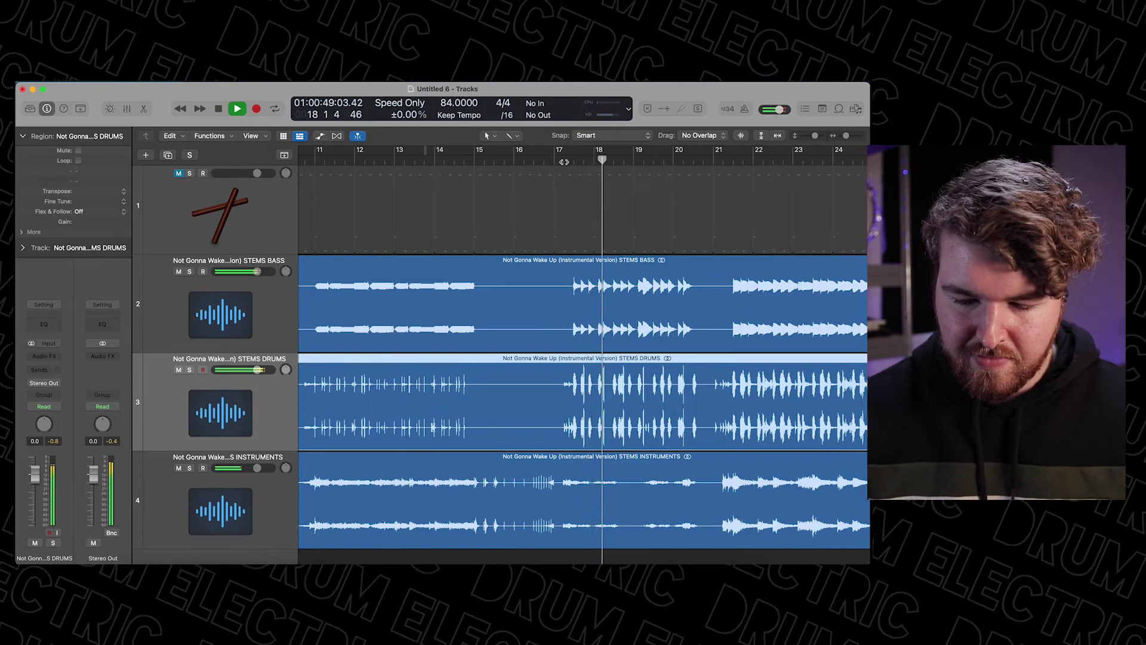
key(space)
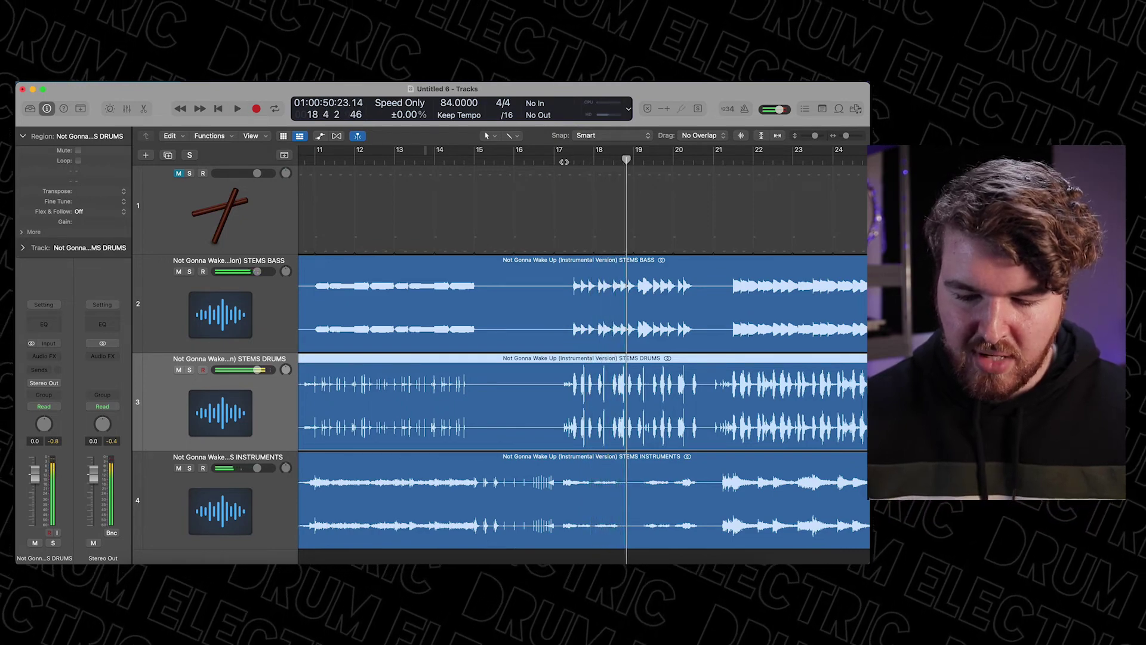